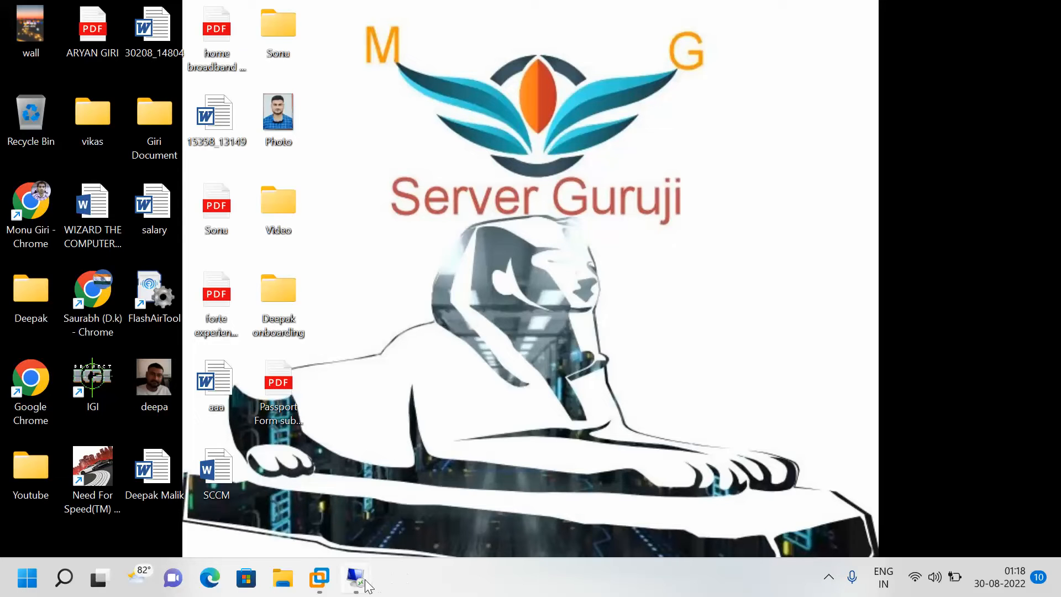
Return to the 172.168.1.100 remote session and expand info.in in ADUC to list its containers.
mouse_move(356, 578)
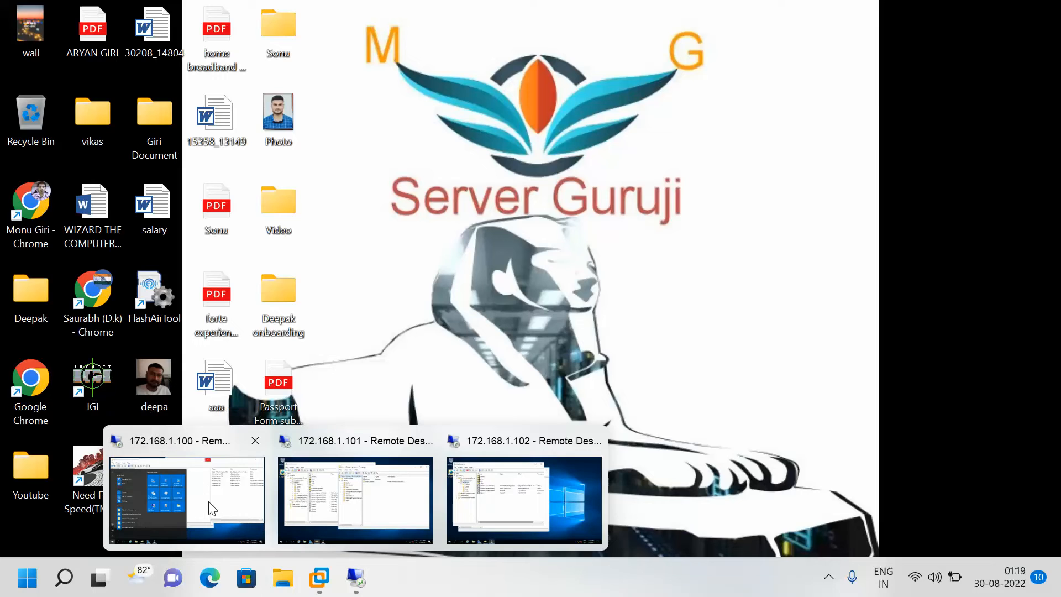
mouse_move(217, 502)
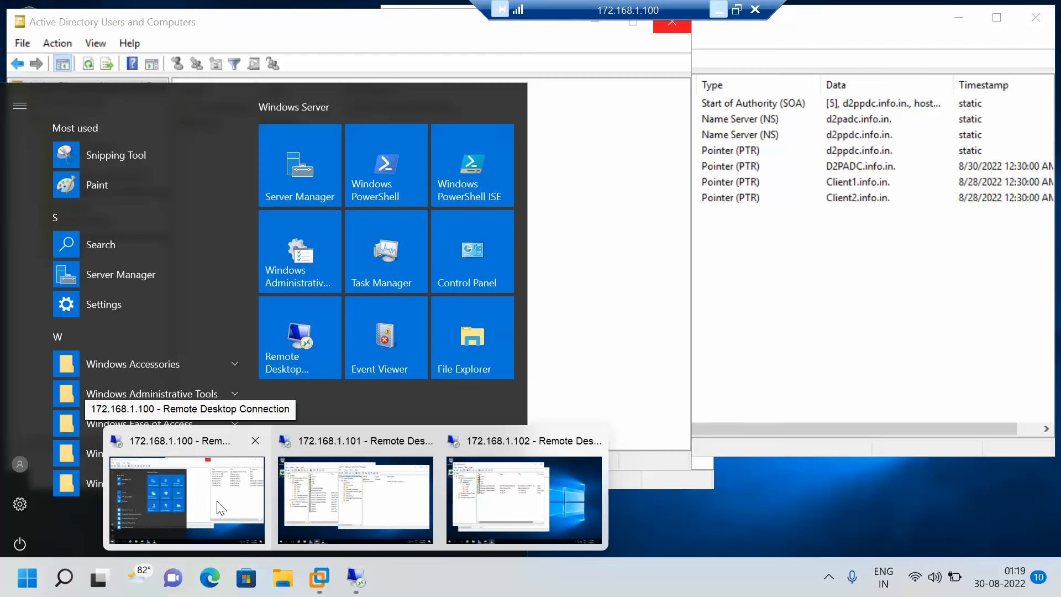
left_click(222, 507)
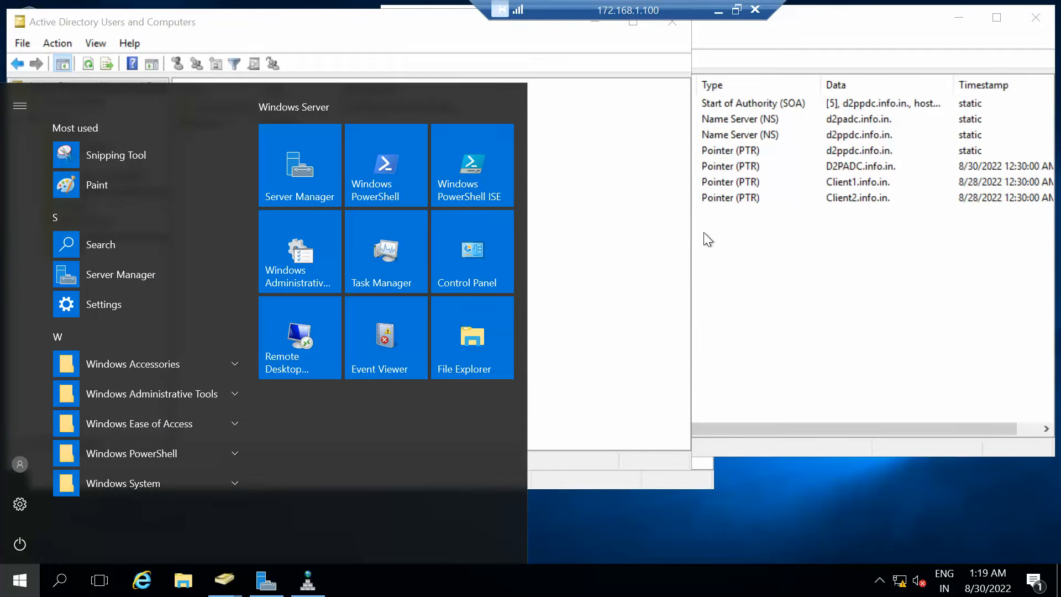
left_click(418, 26)
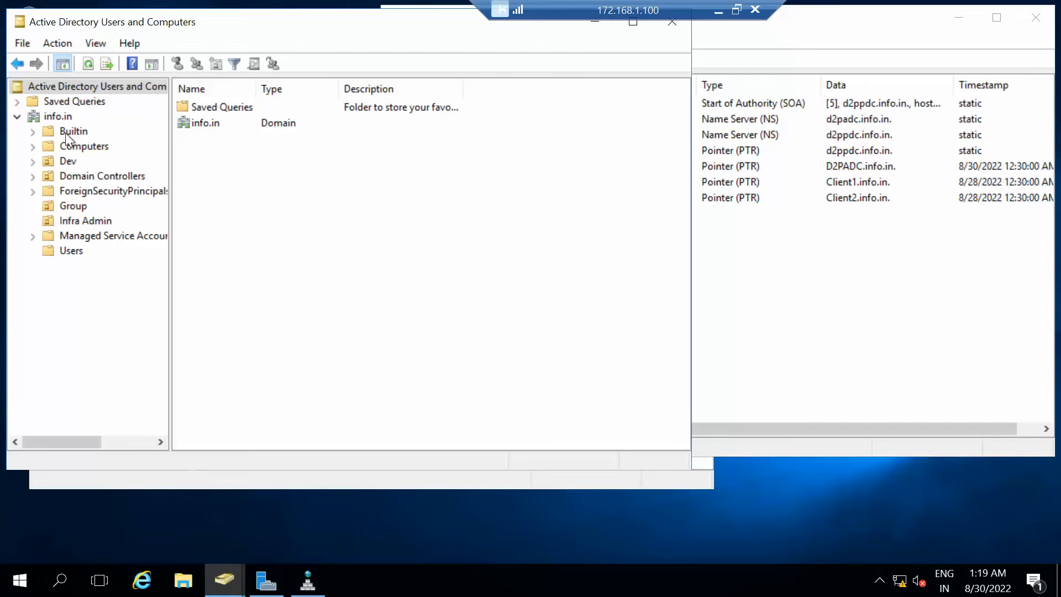
double_click(206, 128)
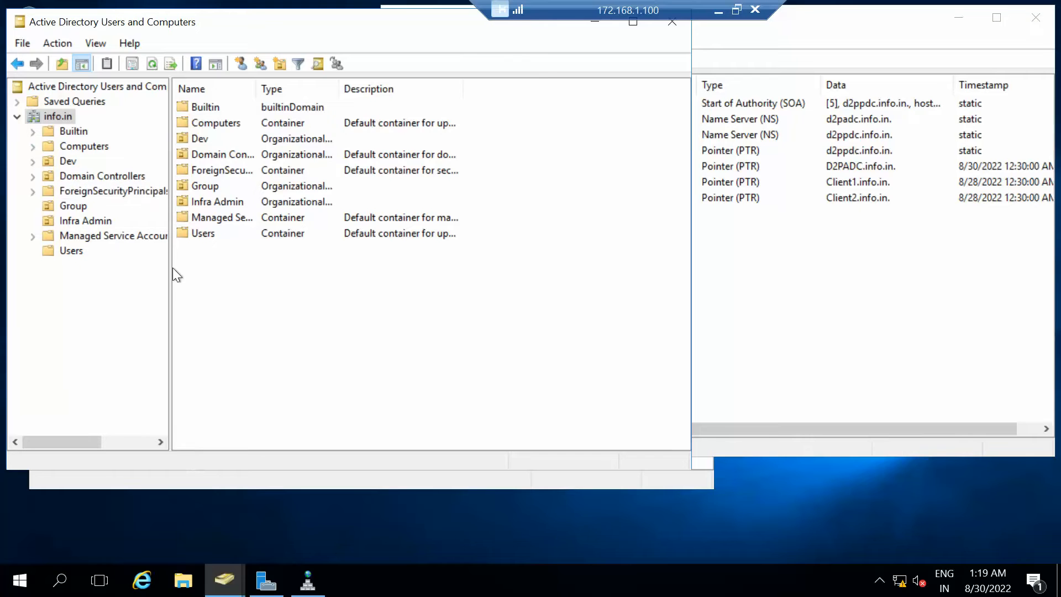
Move DNS Manager aside and refresh the reverse lookup zone's PTR records.
left_click(874, 332)
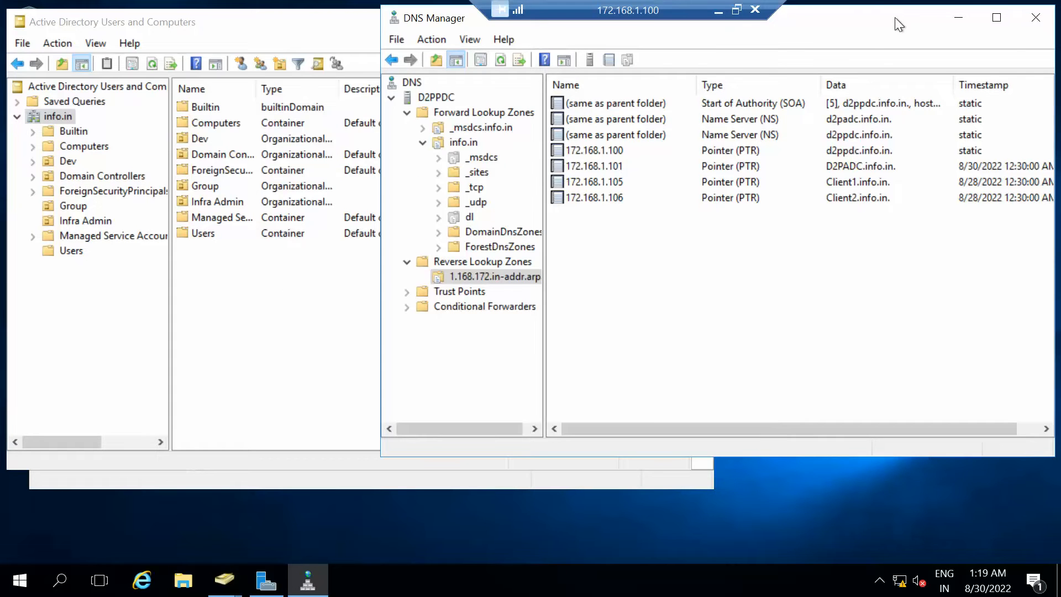
left_click_drag(894, 17, 869, 40)
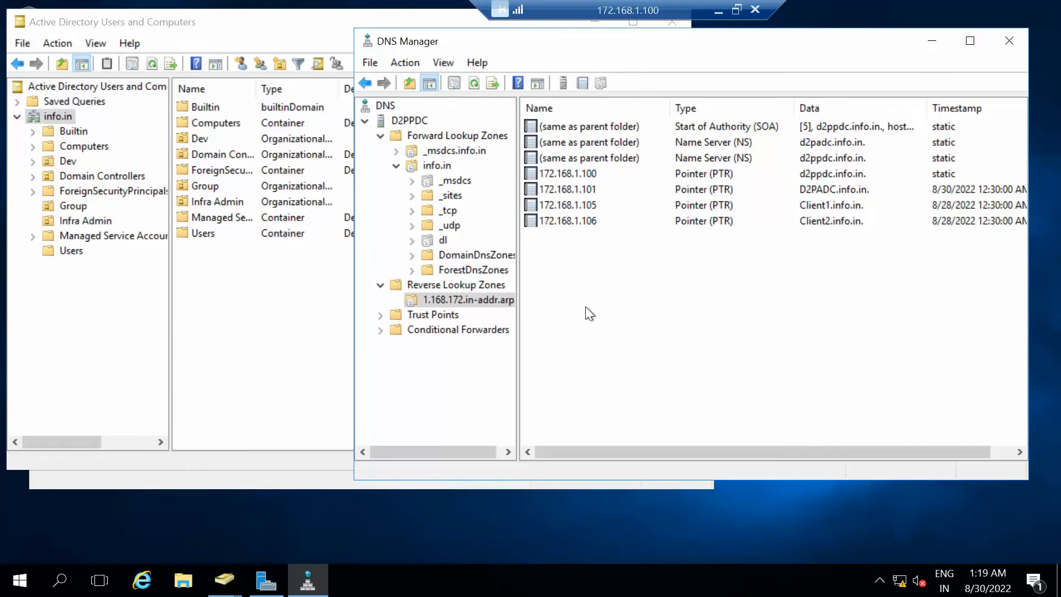
left_click_drag(585, 307, 536, 171)
right_click(631, 277)
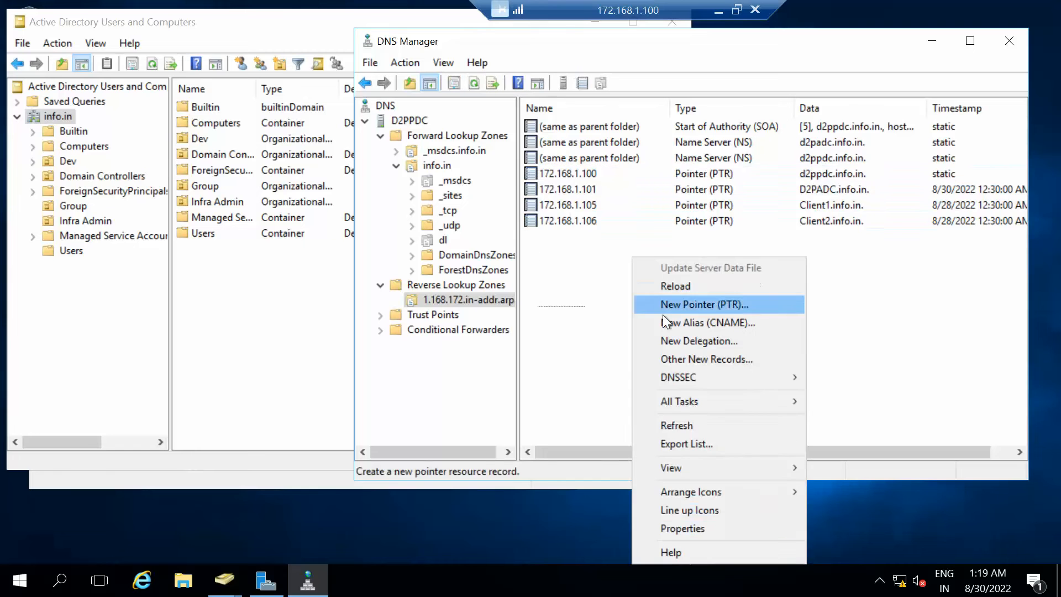
left_click(675, 425)
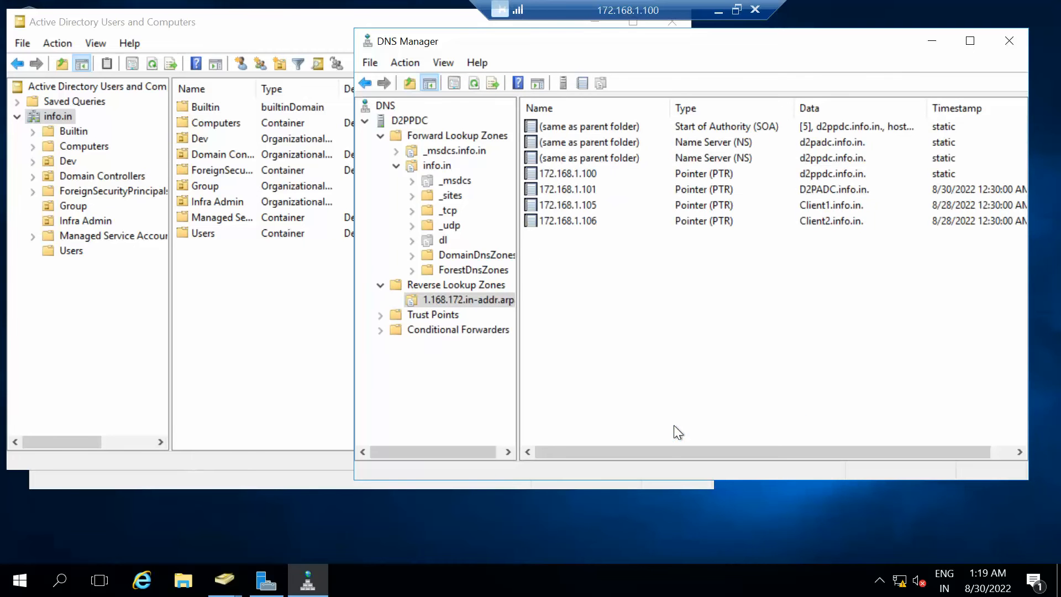
Run 'netdom query fsmo' and 'hostname' in Command Prompt, showing D2PPDC holding all five roles.
key("super+r")
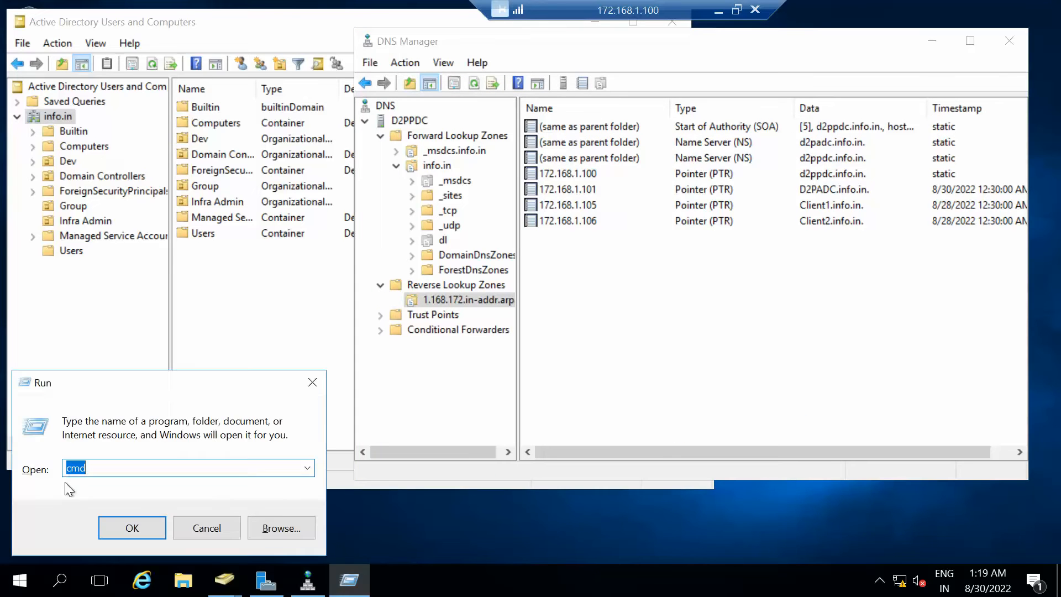
type("cmd")
key("Return")
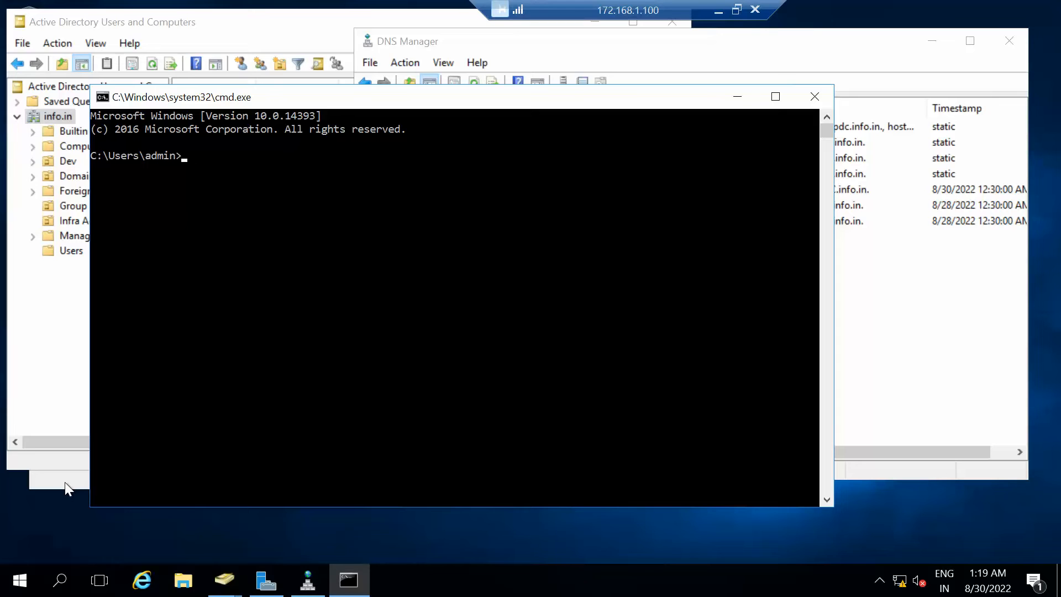
type("netdom query fsmo")
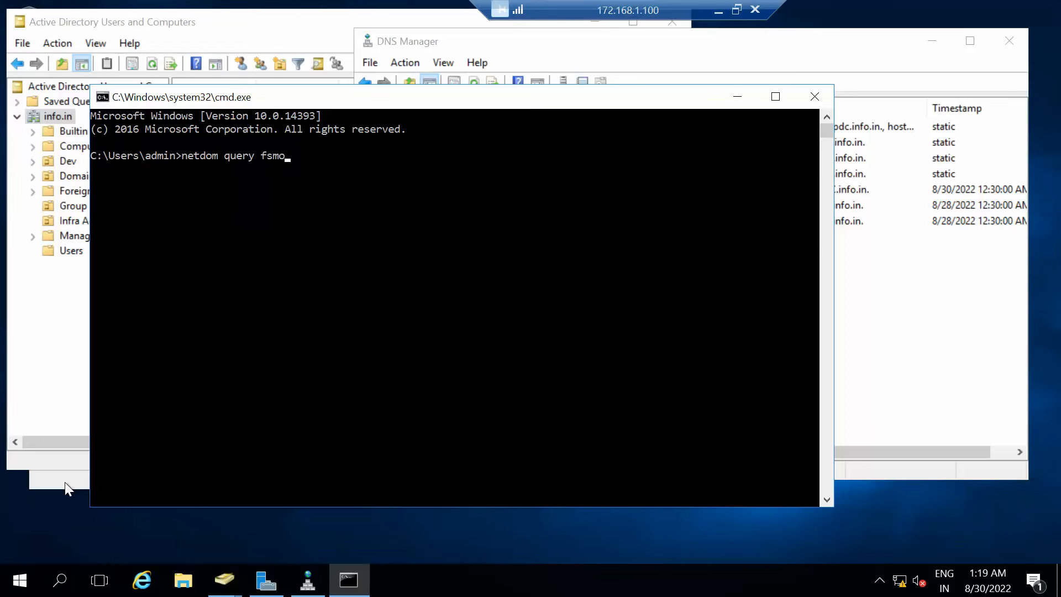
key("Return")
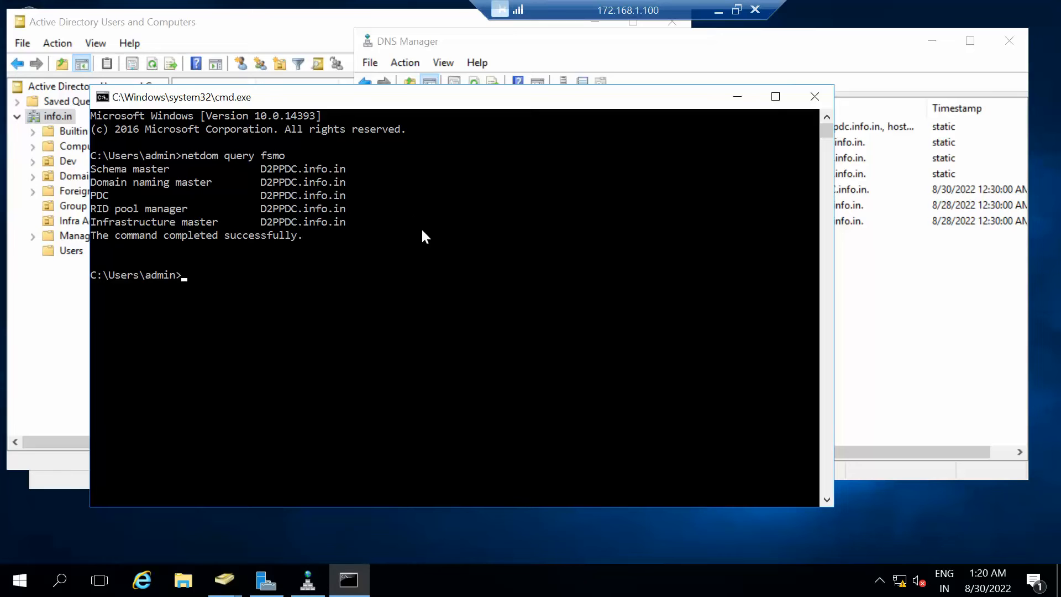
type("hostname")
key("Return")
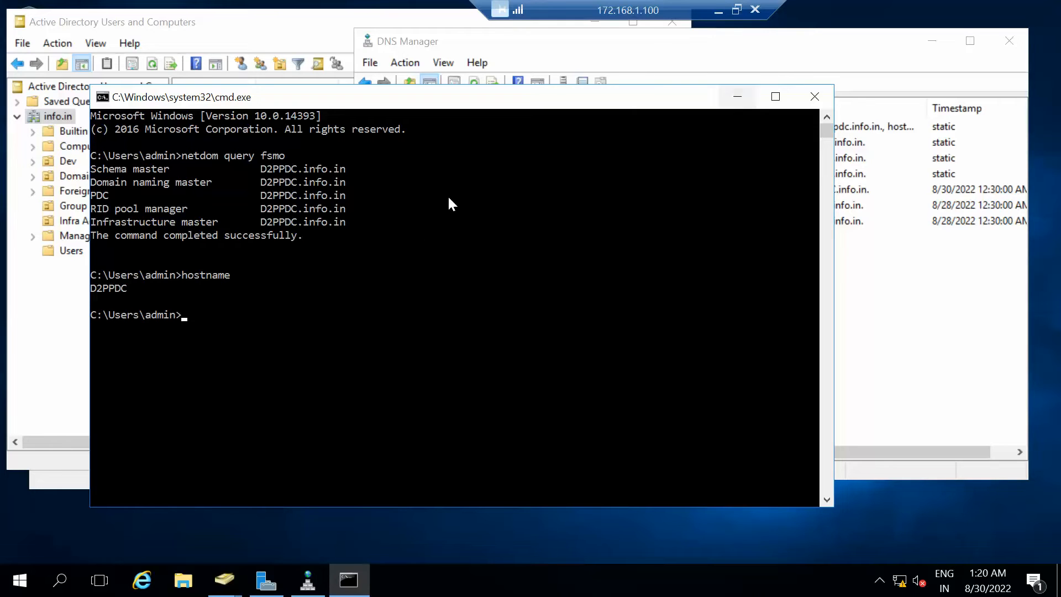
Switch from the D2PPDC session to the 172.168.1.101 remote session full screen.
left_click(718, 9)
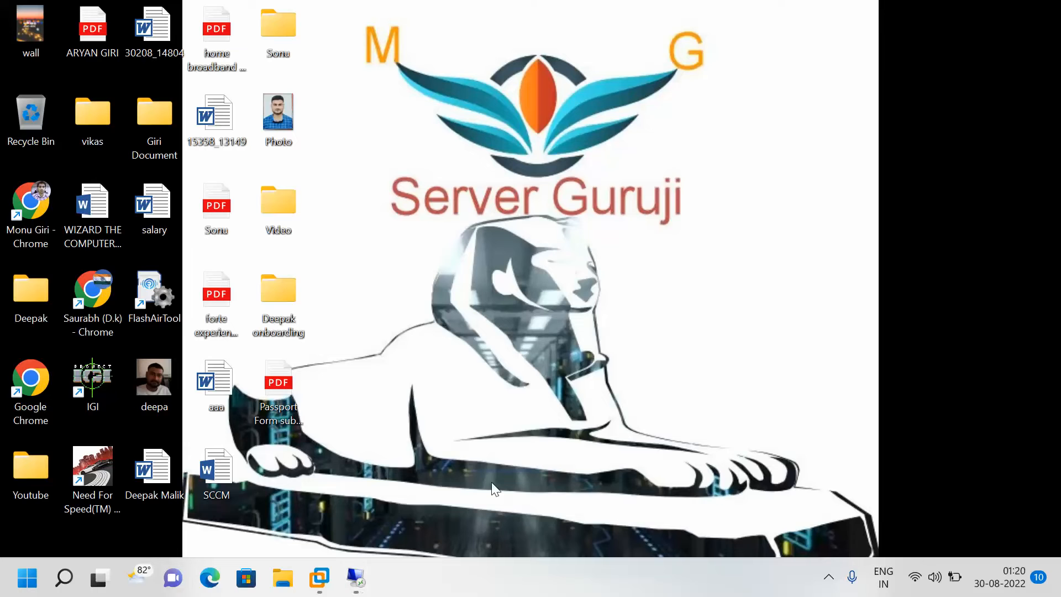
mouse_move(354, 579)
left_click(335, 507)
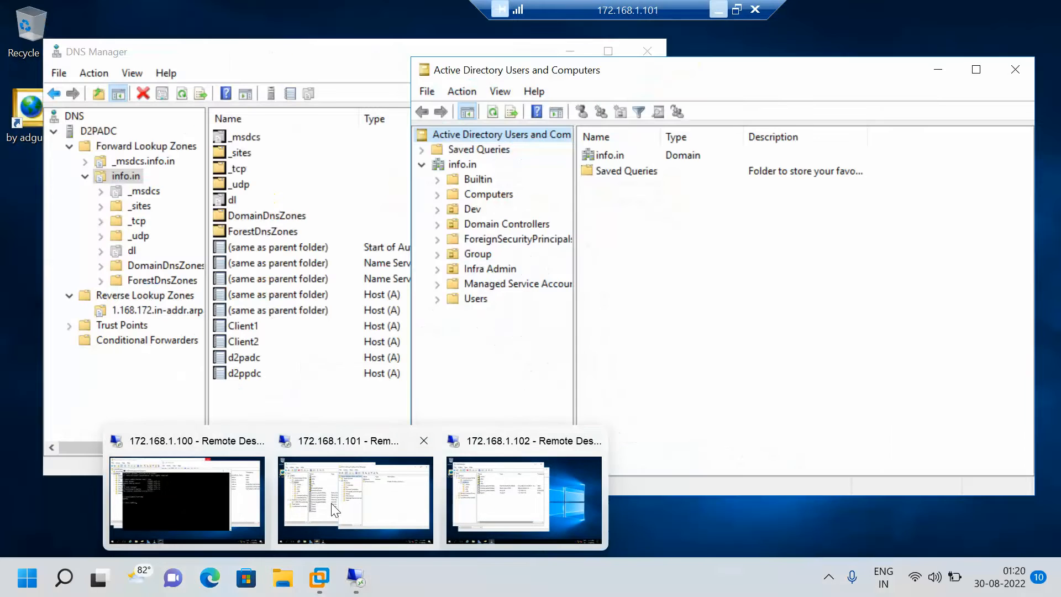
left_click(335, 508)
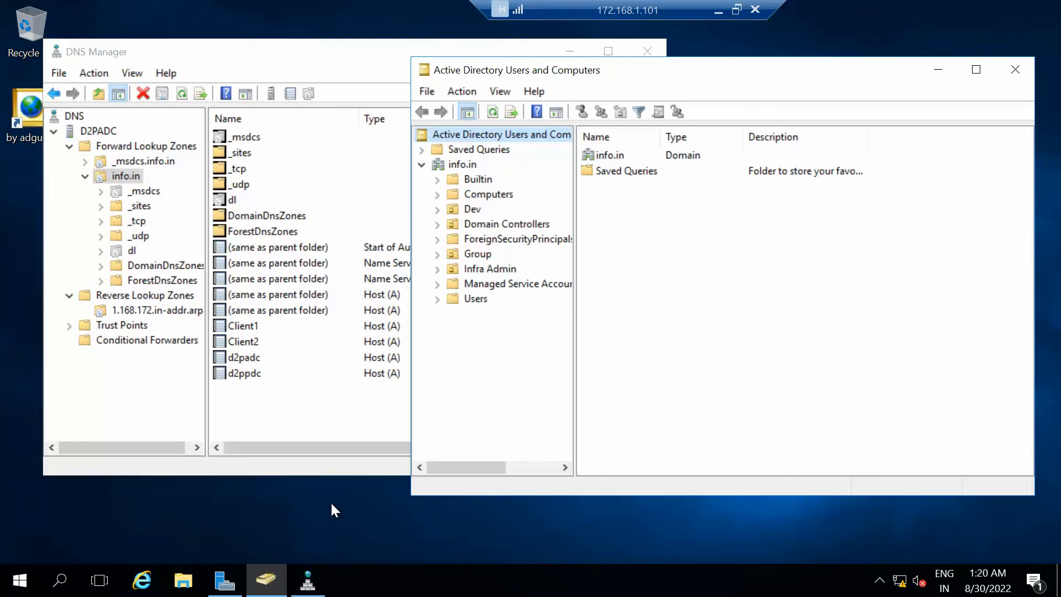
Run hostname in Command Prompt to confirm D2PADC, then bring DNS Manager and ADUC forward.
key("super+r")
type("cmd")
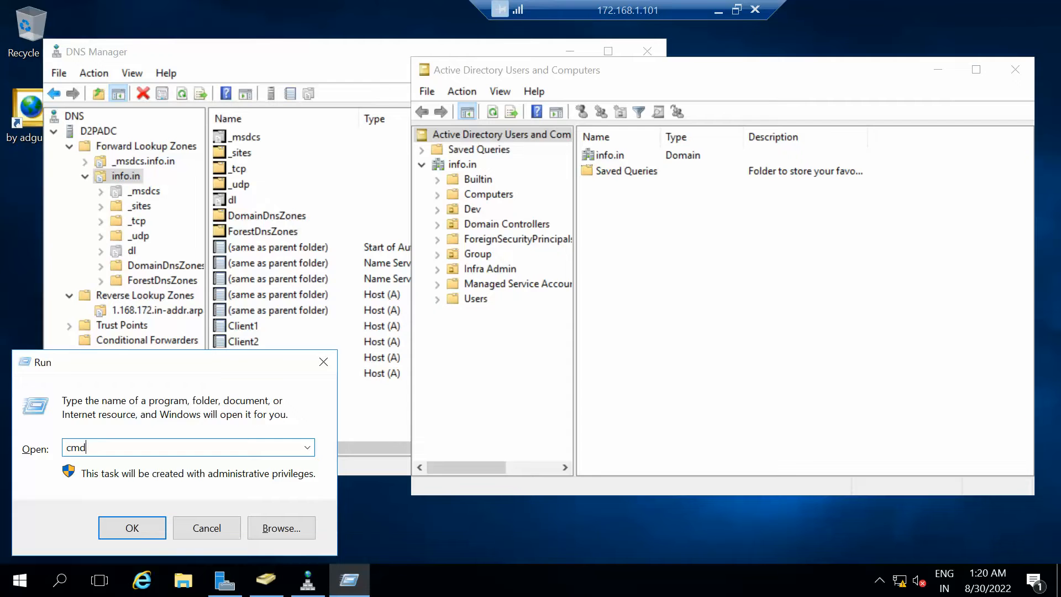
key("Return")
type("hostname")
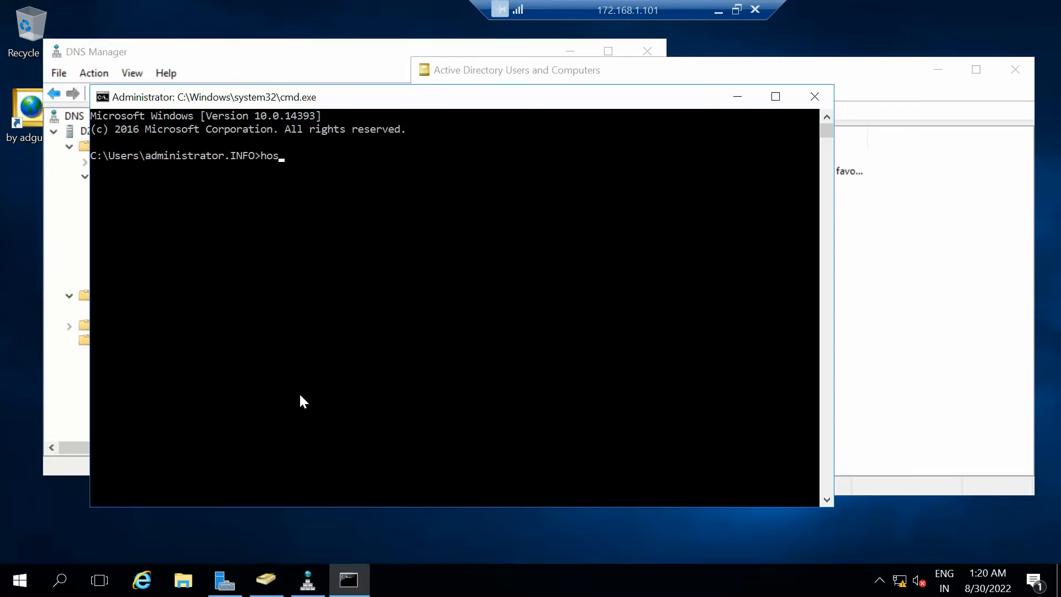
key("Return")
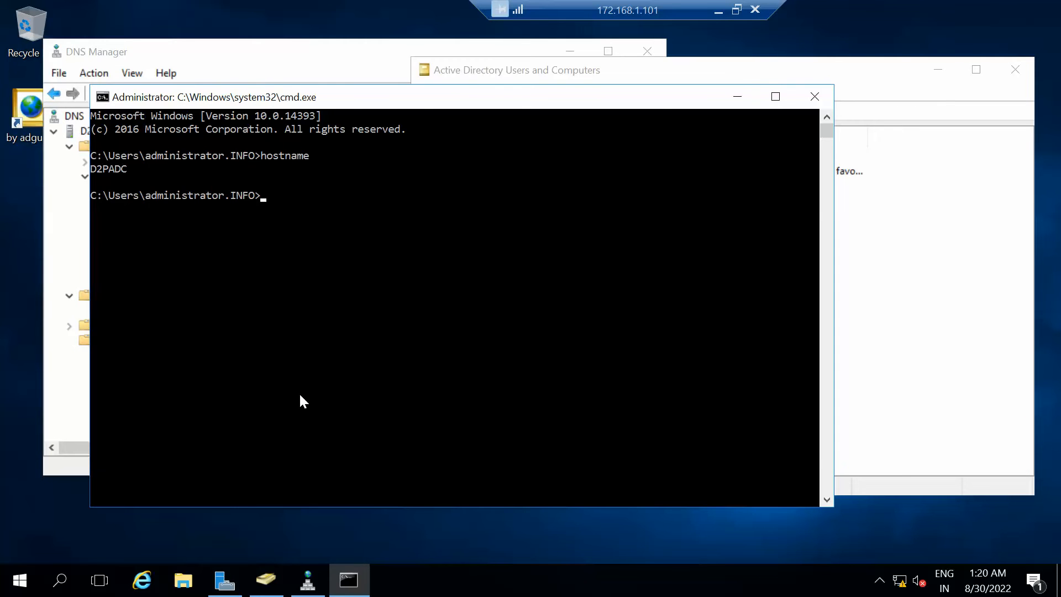
left_click(362, 50)
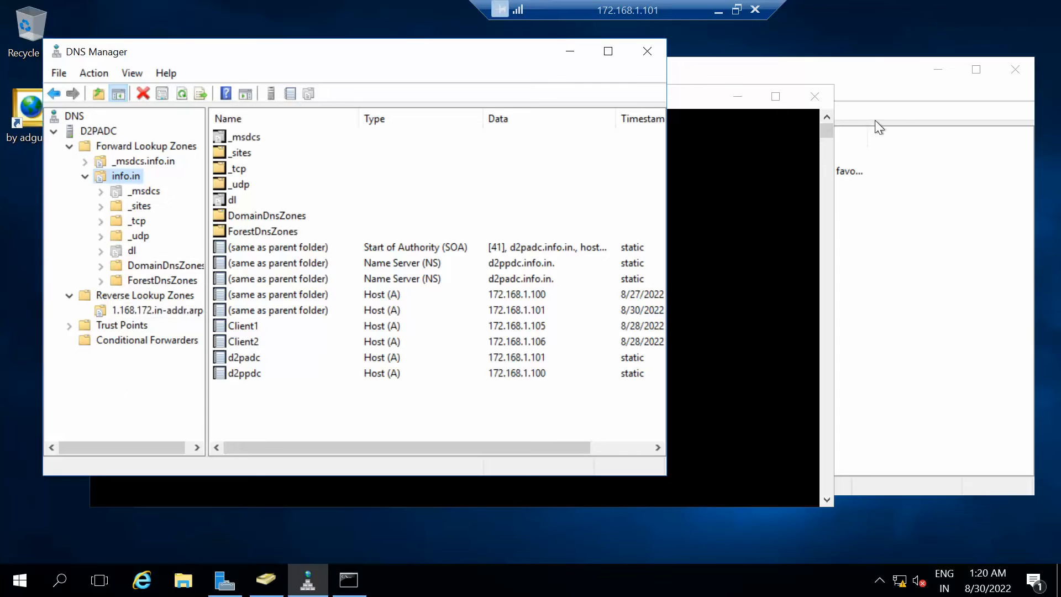
left_click(934, 328)
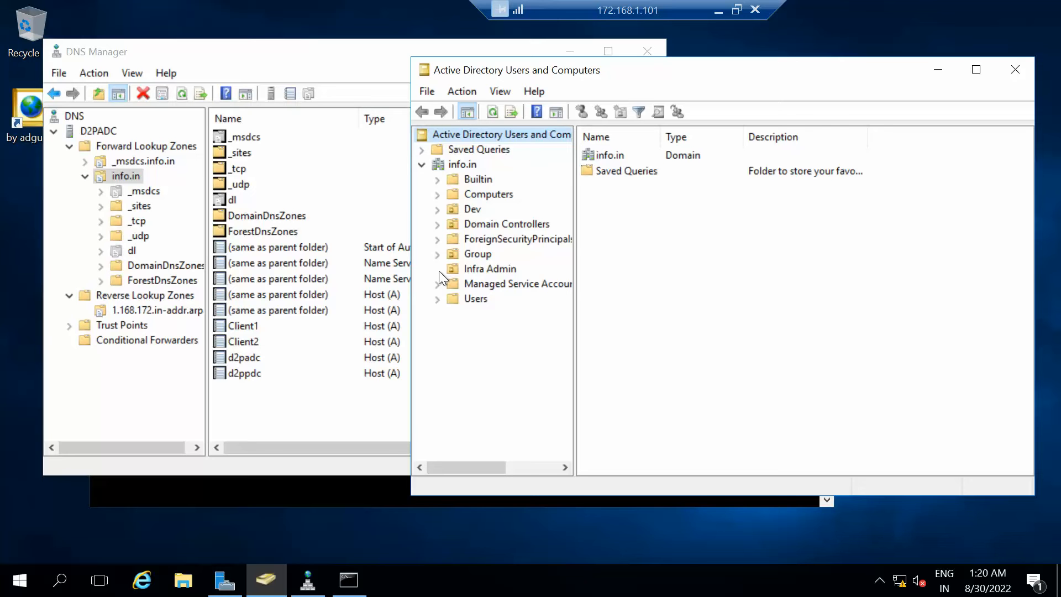
Start a new user in the Infra Admin OU with name and logon name 'it'.
left_click(480, 265)
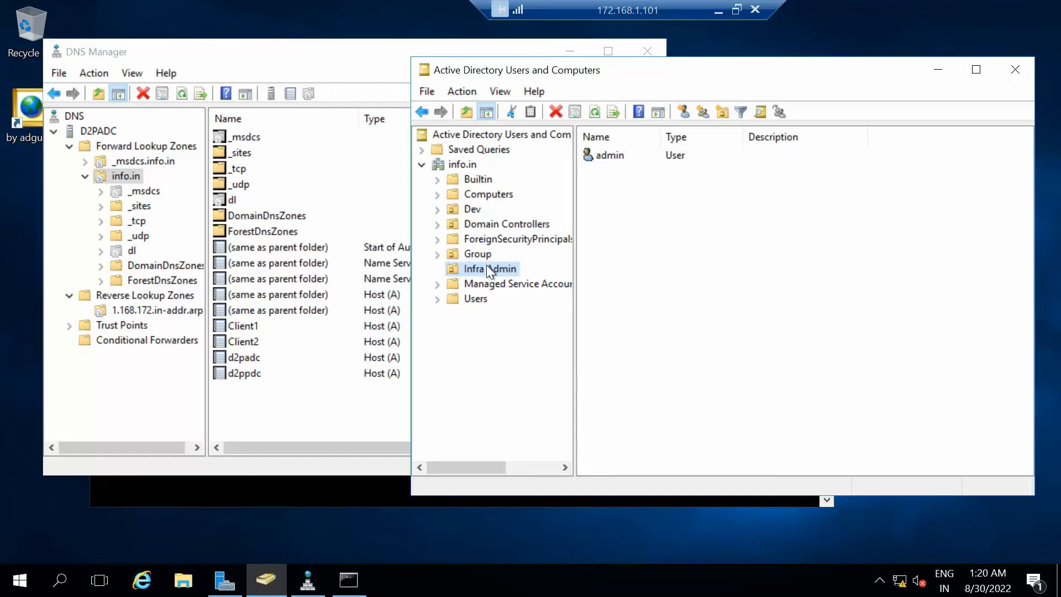
right_click(486, 264)
mouse_move(550, 336)
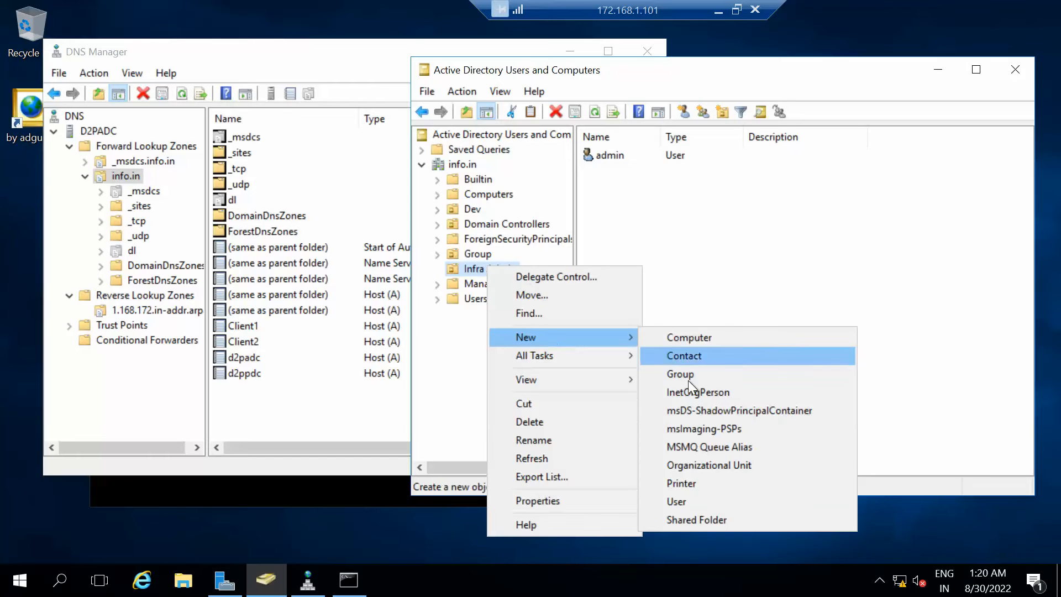
left_click(672, 500)
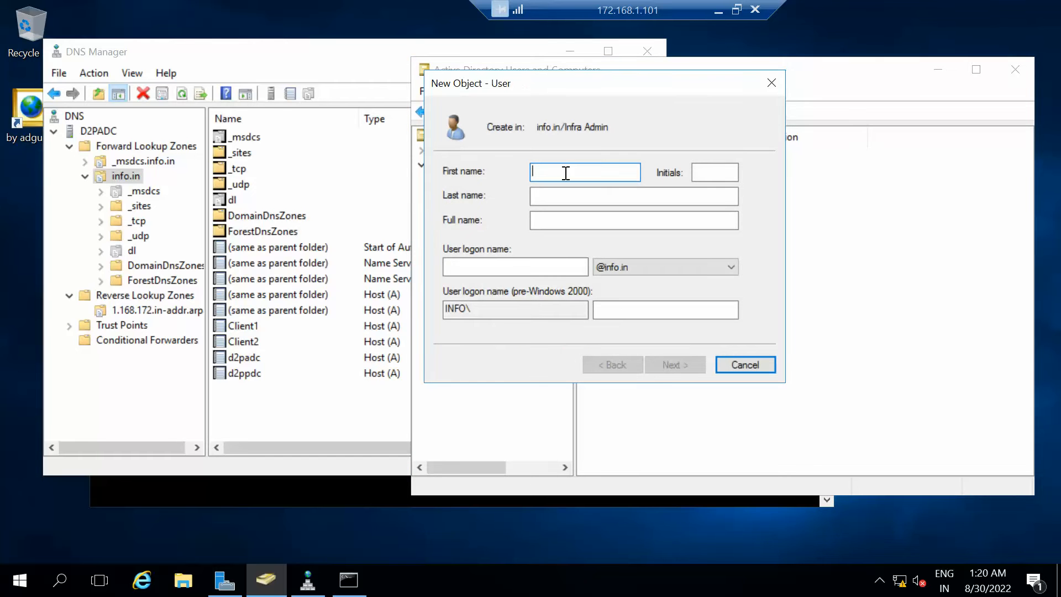
type("it")
key("Tab")
key("Tab")
key("Tab")
key("Tab")
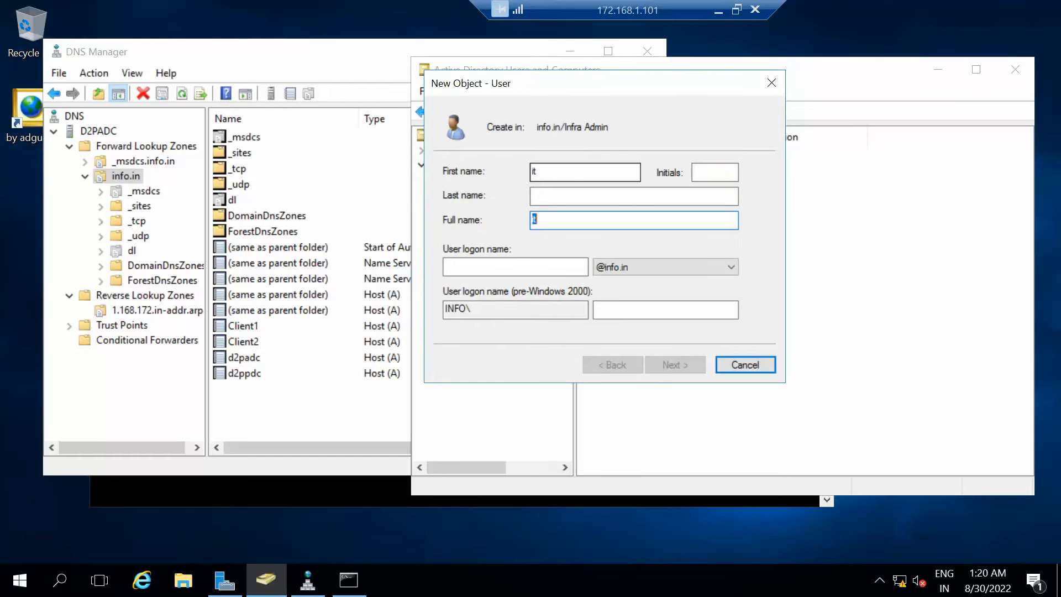
type("it")
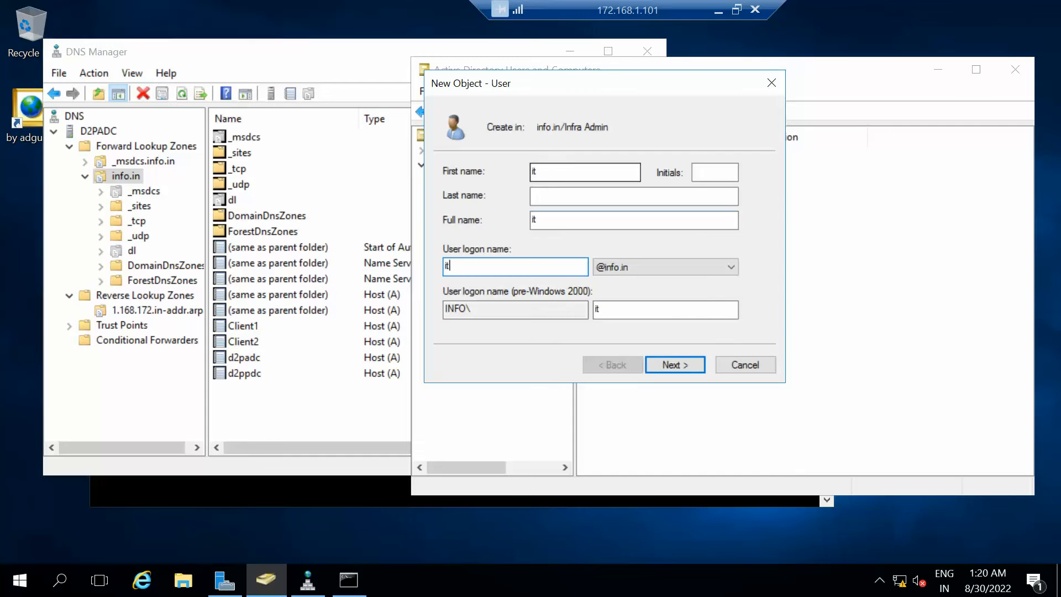
key("Return")
Set and confirm the account password, make it never expire with no forced change, finish, and refresh.
type("P@ssw0rd")
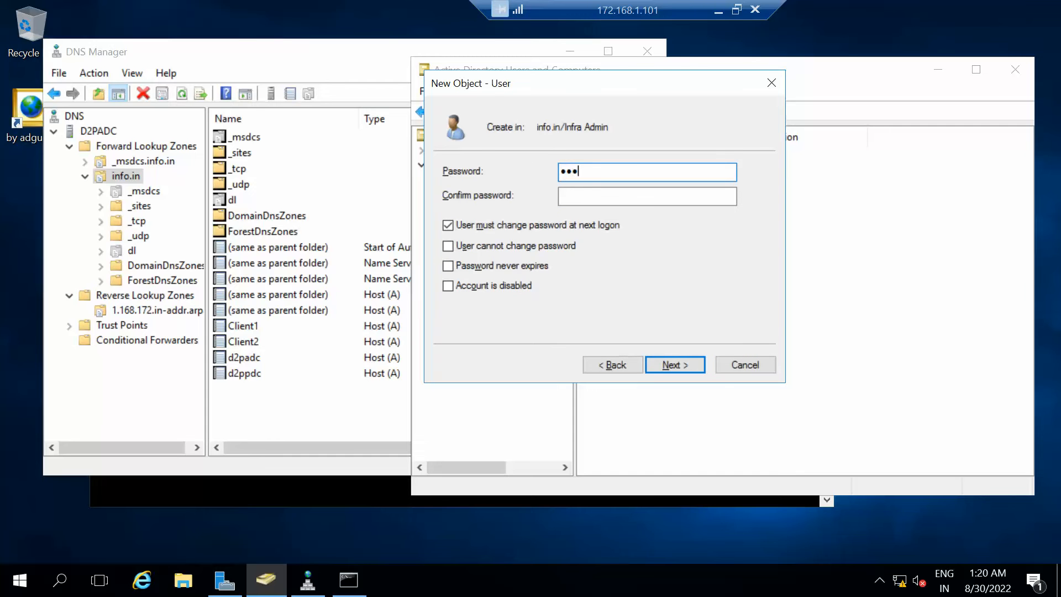
key("Tab")
type("P@ssw0rd")
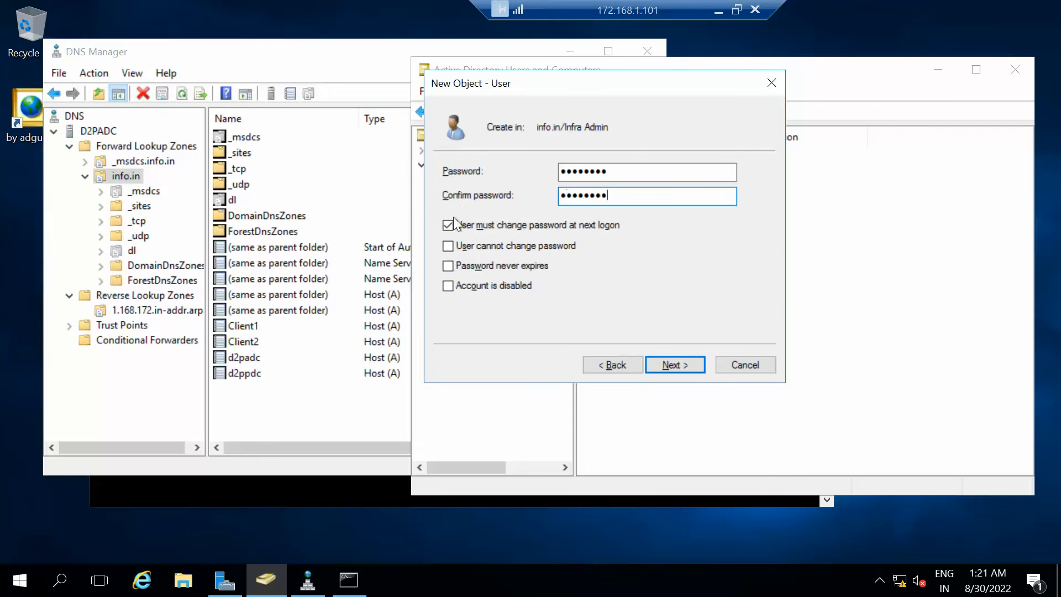
left_click(476, 225)
left_click(486, 267)
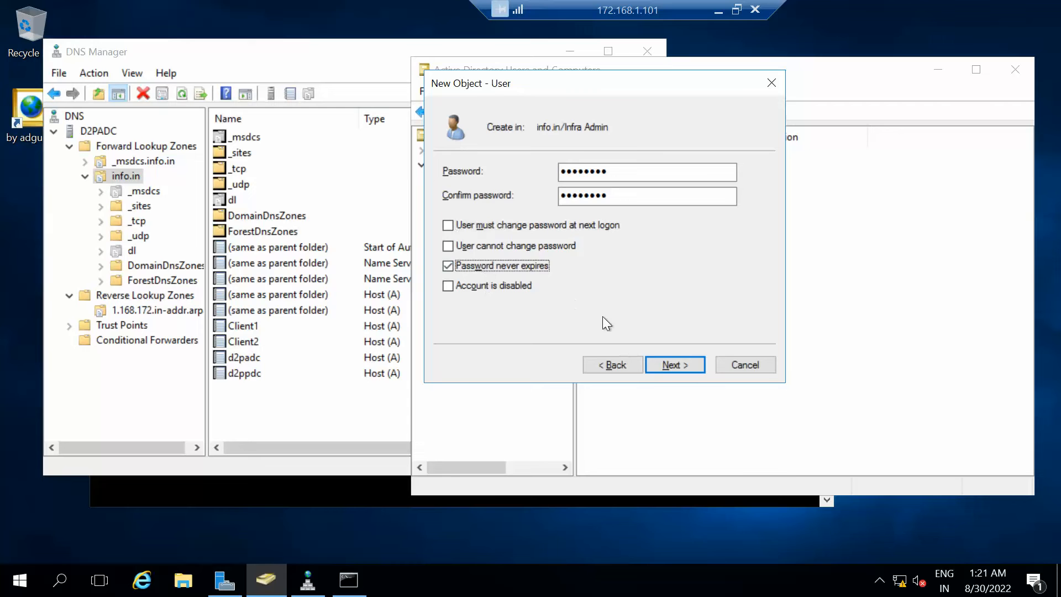
left_click(663, 360)
left_click(662, 367)
right_click(771, 344)
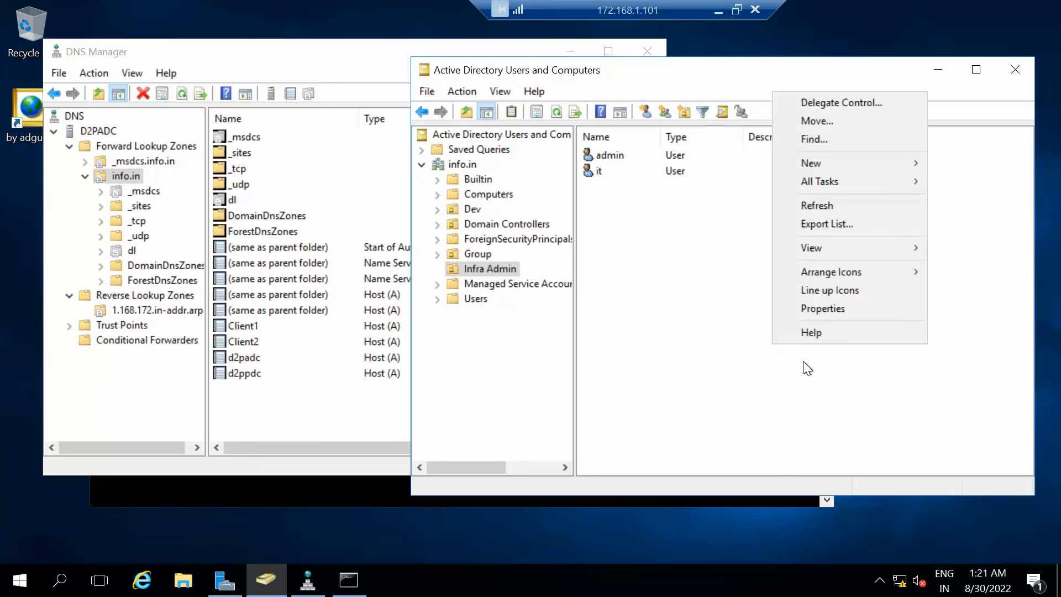
left_click(818, 204)
Switch to the 172.168.1.100 remote session.
left_click(718, 11)
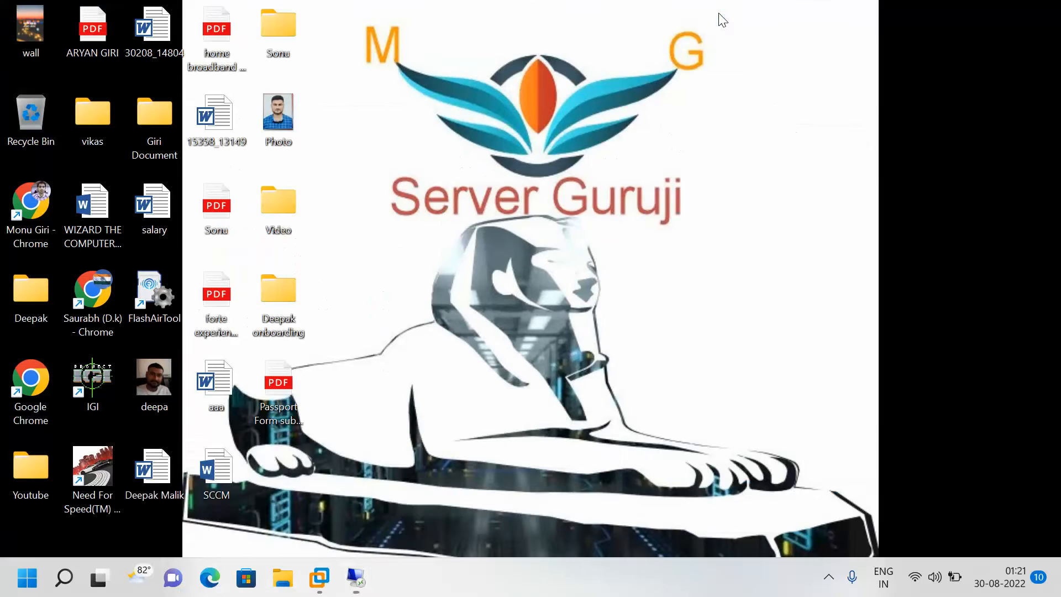
left_click(357, 578)
left_click(201, 492)
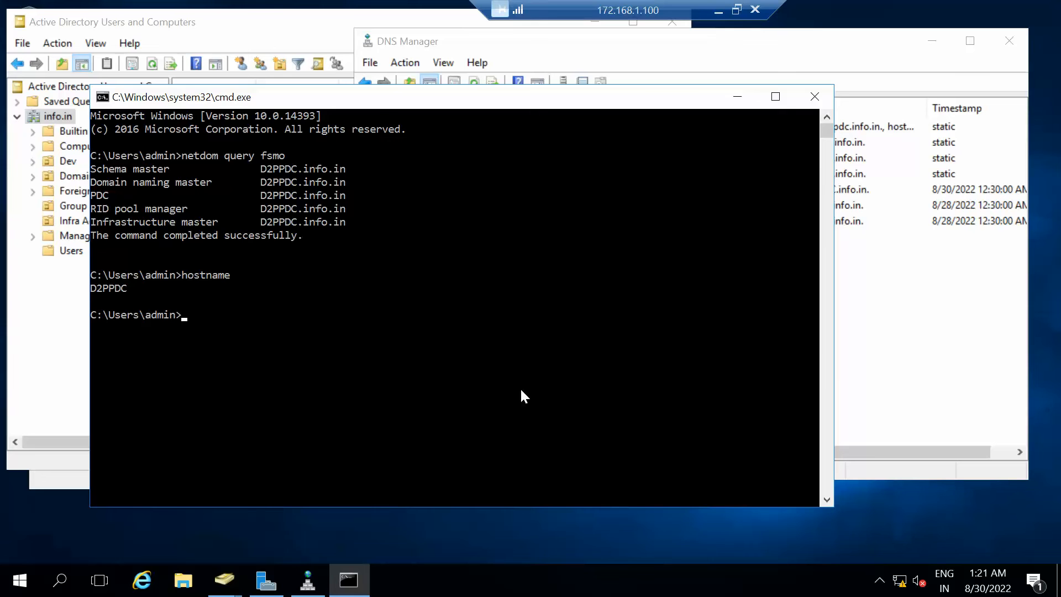
Refresh info.in in ADUC to show admin and it in Infra Admin, then select info.in in DNS Manager.
left_click(862, 384)
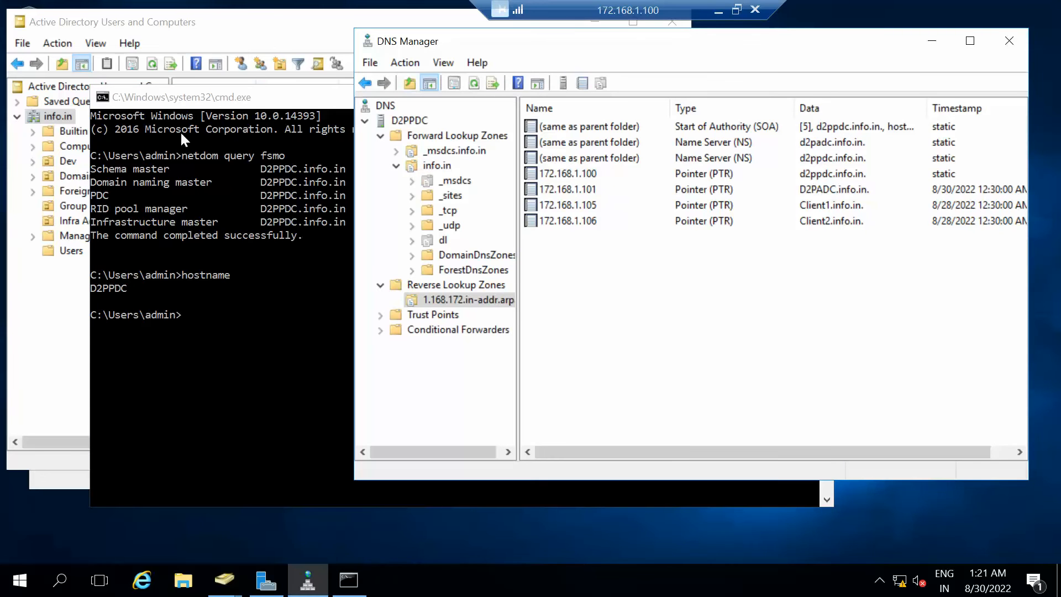
left_click(42, 120)
right_click(47, 119)
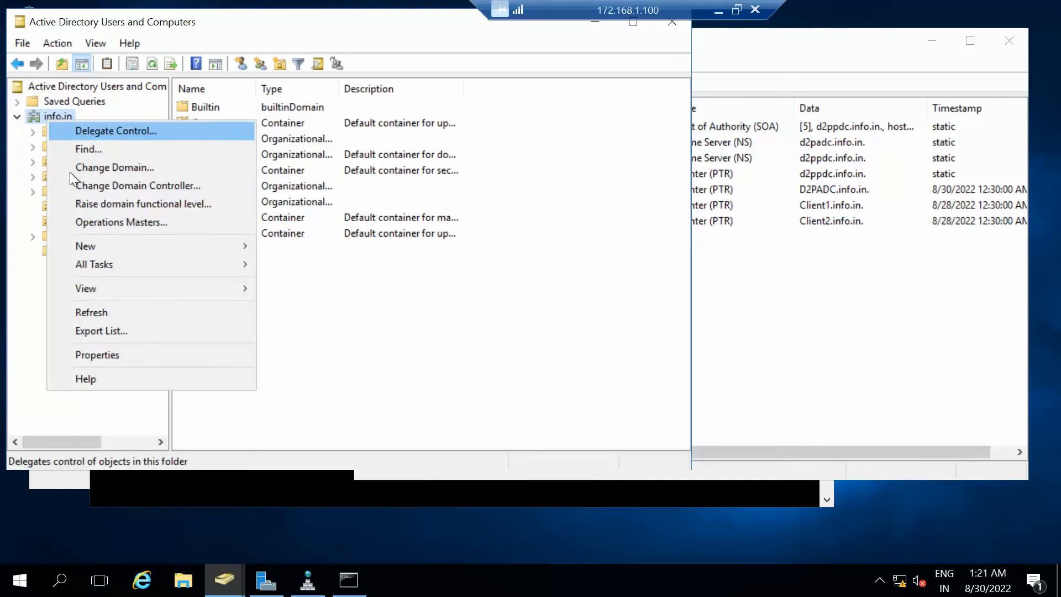
left_click(82, 311)
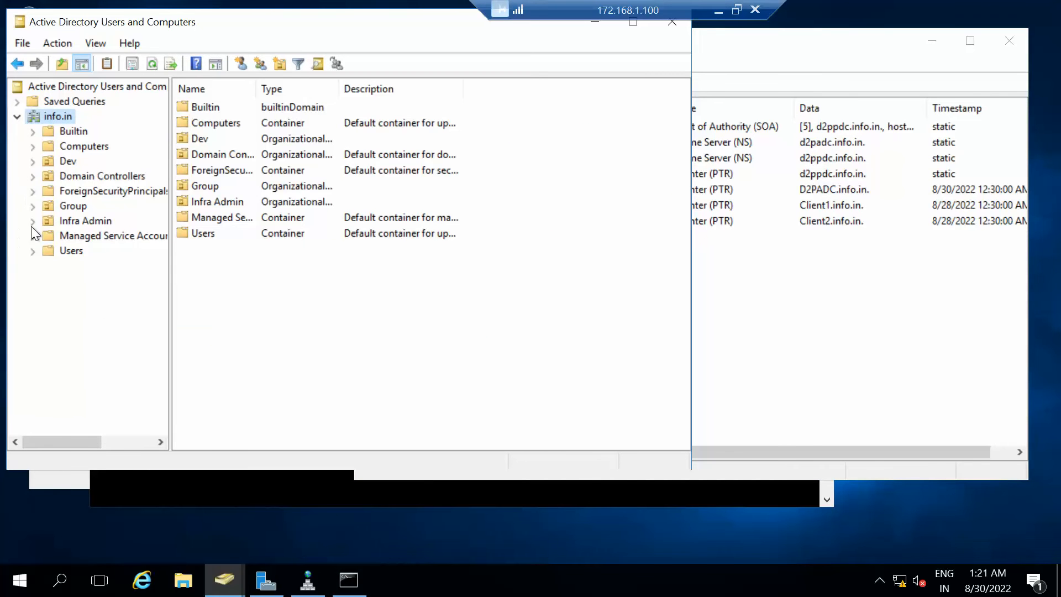
left_click(59, 221)
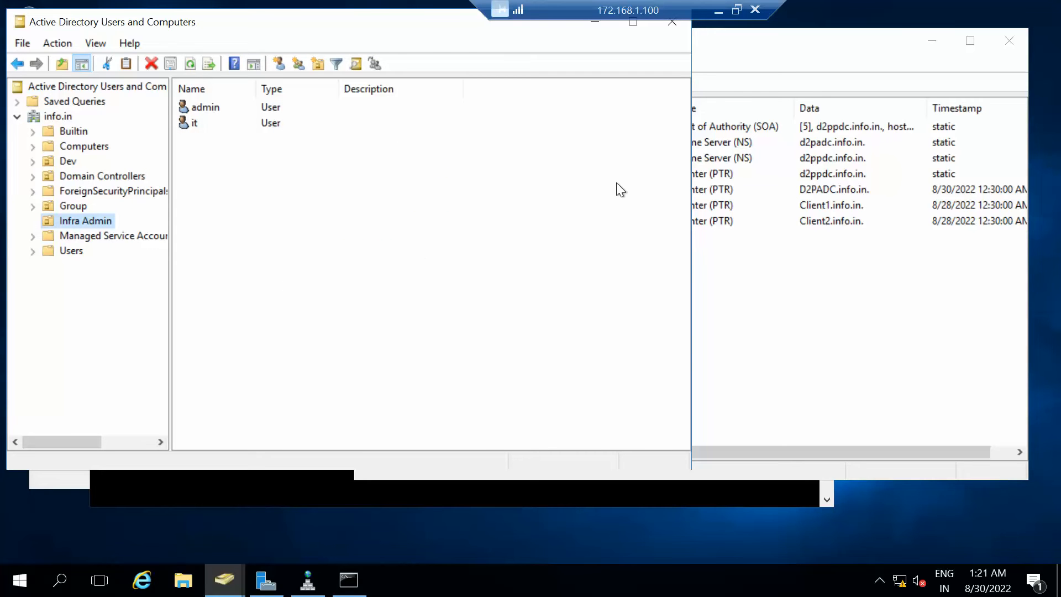
left_click(808, 282)
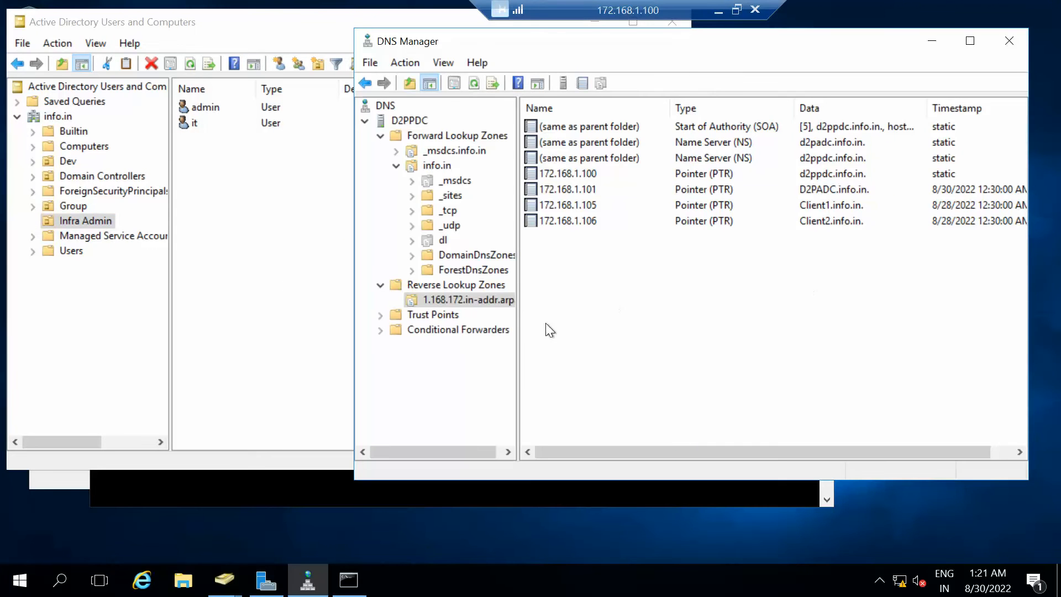
left_click(426, 163)
Create a new host record in info.in named test with IP address 192.168.1.50.
right_click(426, 164)
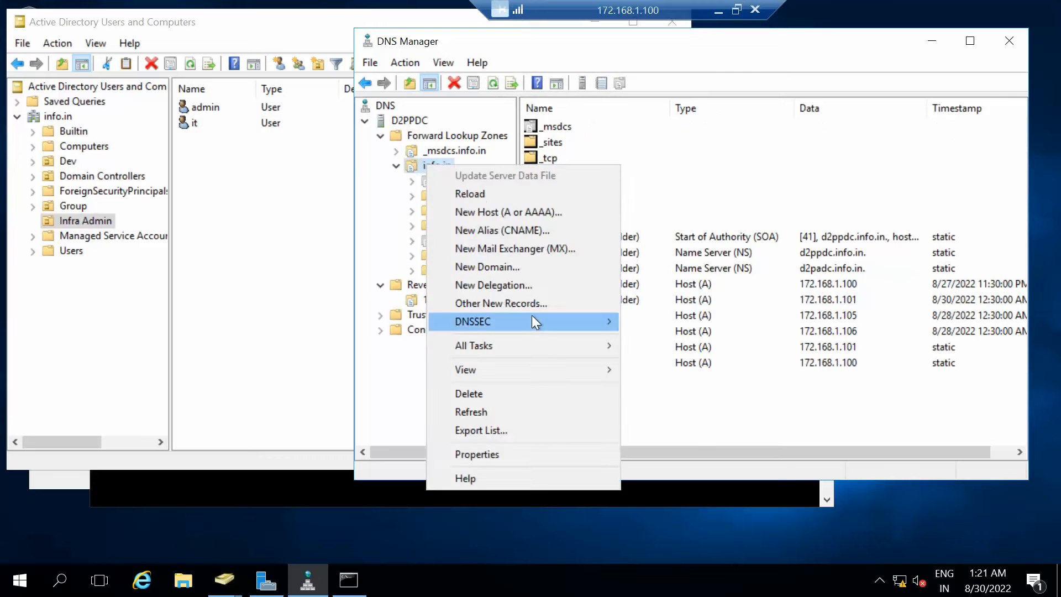
left_click(516, 204)
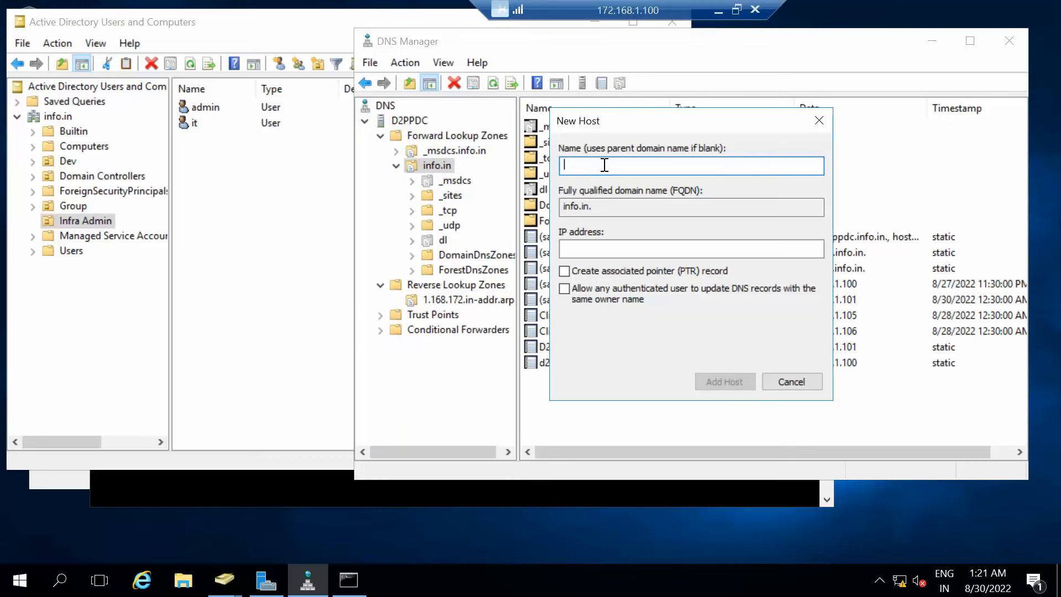
type("test")
key("Tab")
key("Tab")
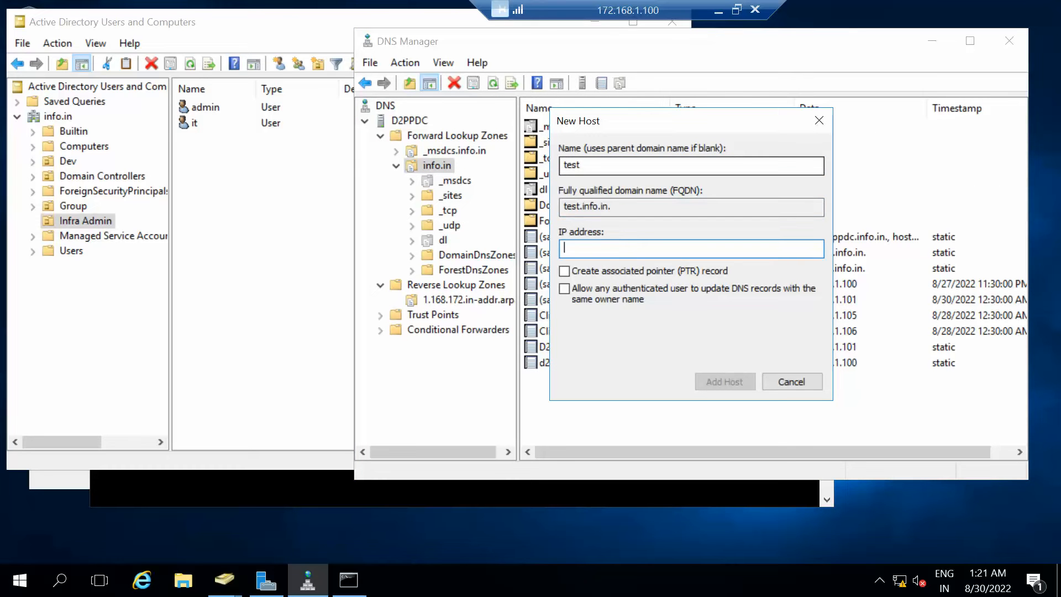
type("192.168.1.1000")
key("BackSpace")
key("BackSpace")
key("BackSpace")
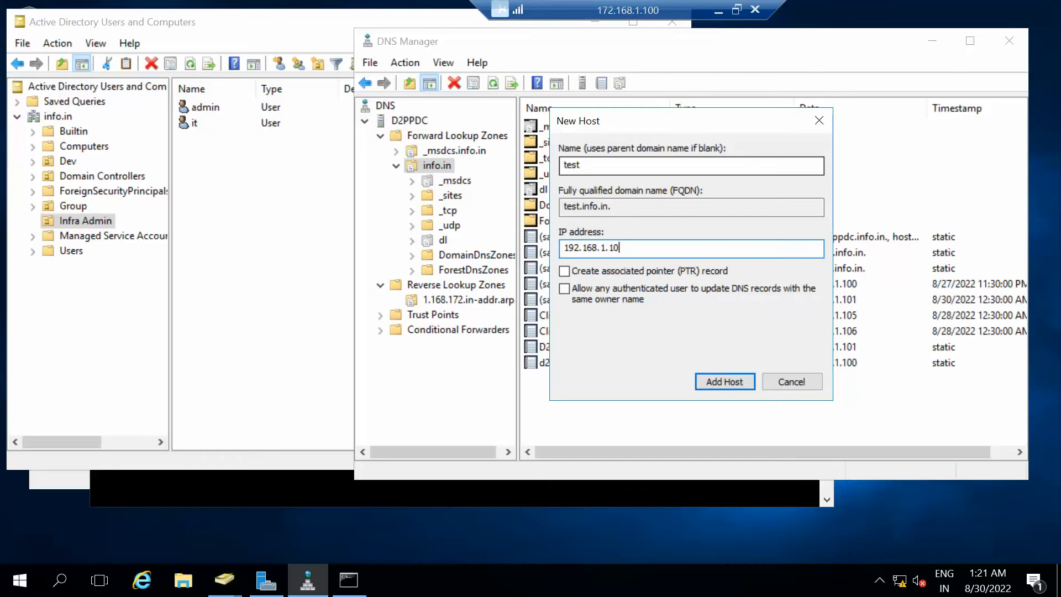
key("BackSpace")
type("50")
Include its PTR record, add the host, close the dialog, and select the new test record.
left_click(650, 270)
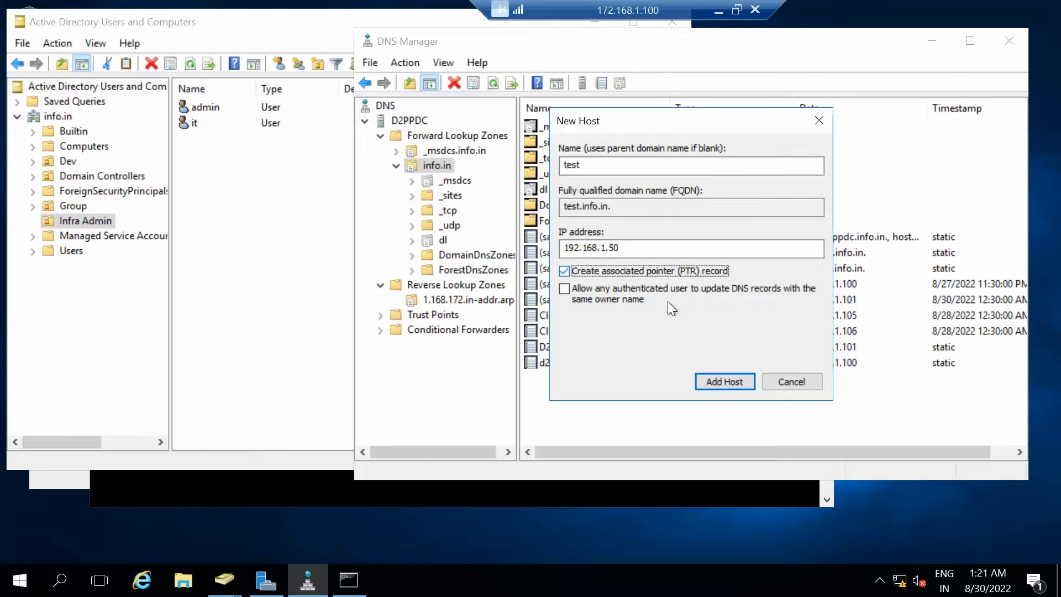
left_click(728, 379)
left_click(667, 350)
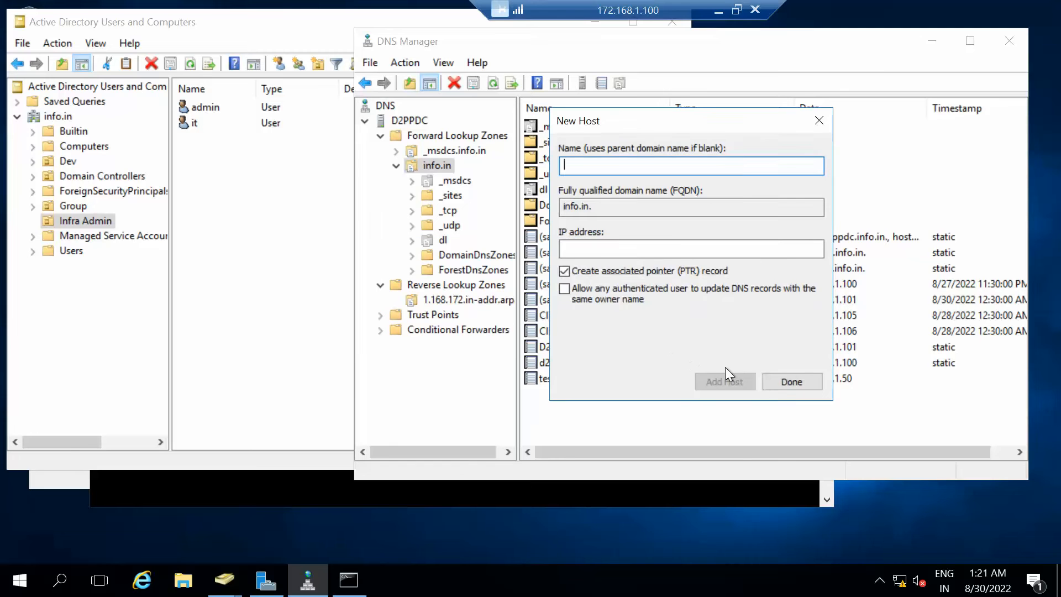
left_click(793, 382)
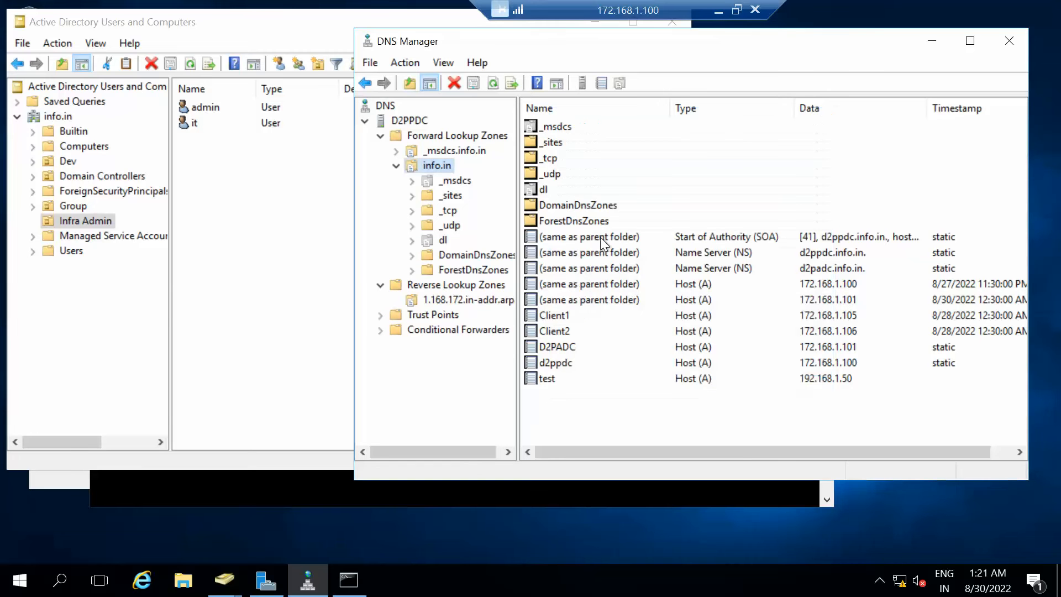
left_click(550, 379)
Switch to the 172.168.1.101 session and refresh the info.in records in DNS Manager.
left_click(720, 10)
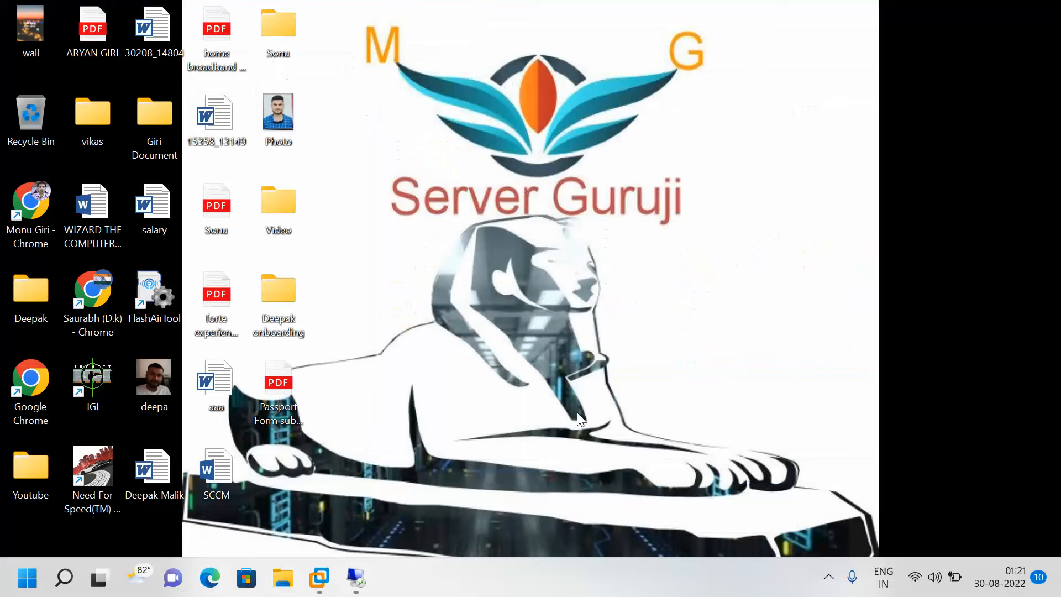
mouse_move(350, 593)
left_click(347, 524)
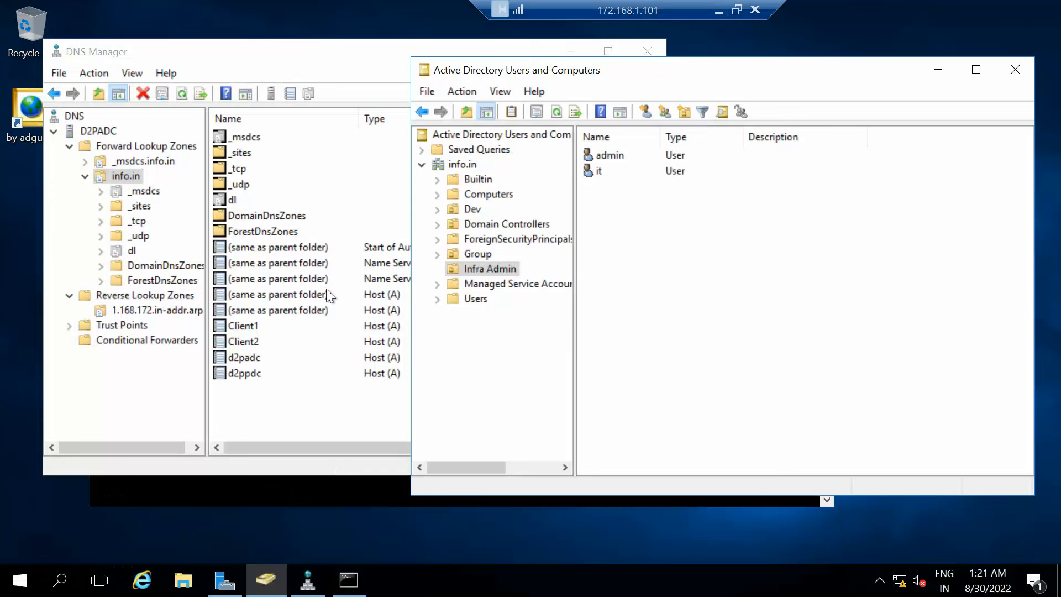
right_click(247, 406)
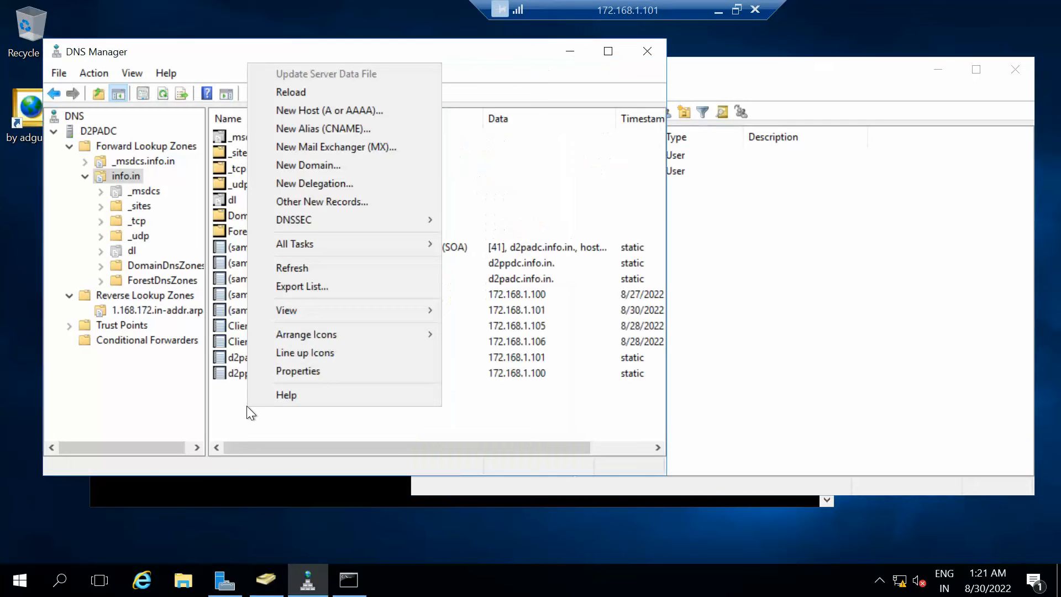
left_click(300, 267)
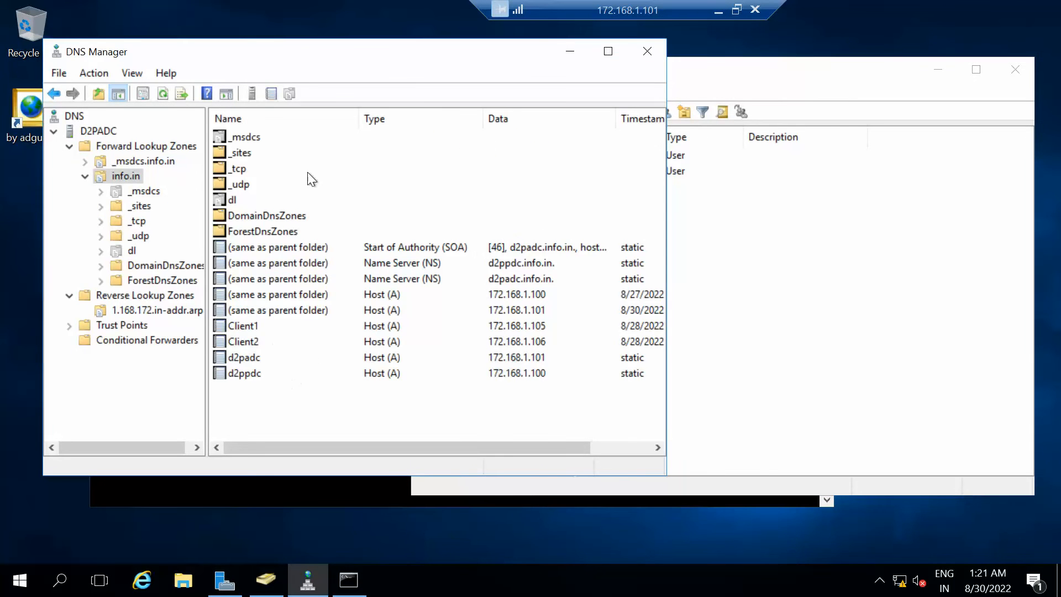
Maximise DNS Manager, refresh the info.in zone, check the d2padc record, and open Reverse Lookup Zones.
left_click(608, 51)
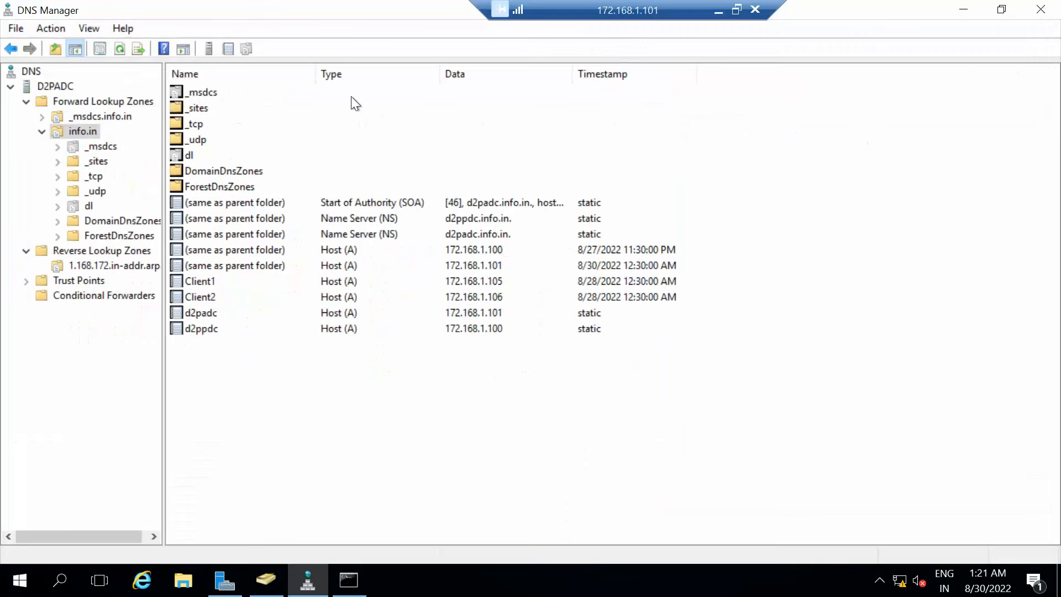
right_click(82, 132)
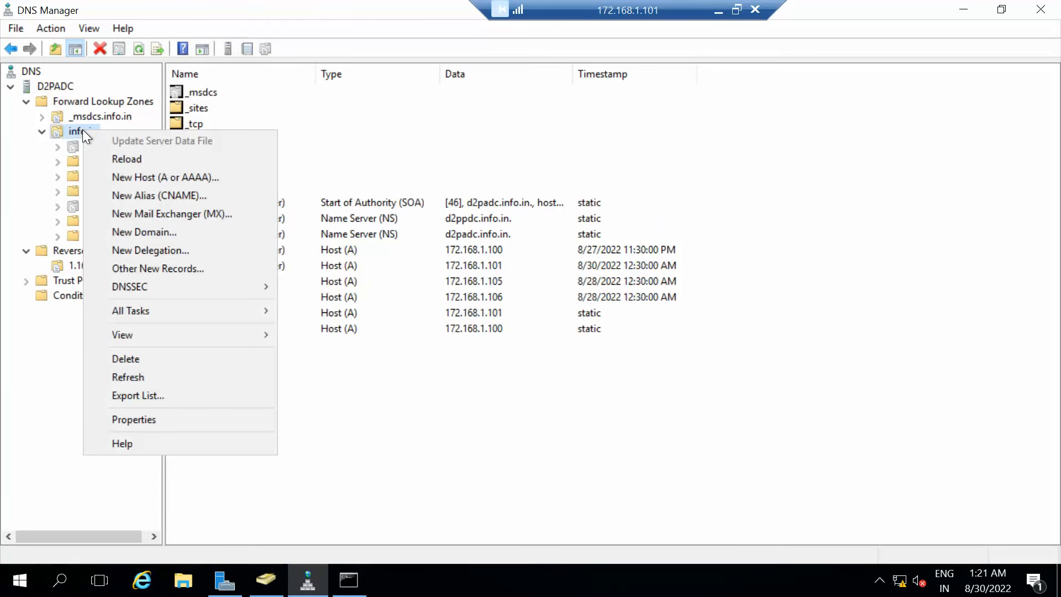
left_click(116, 376)
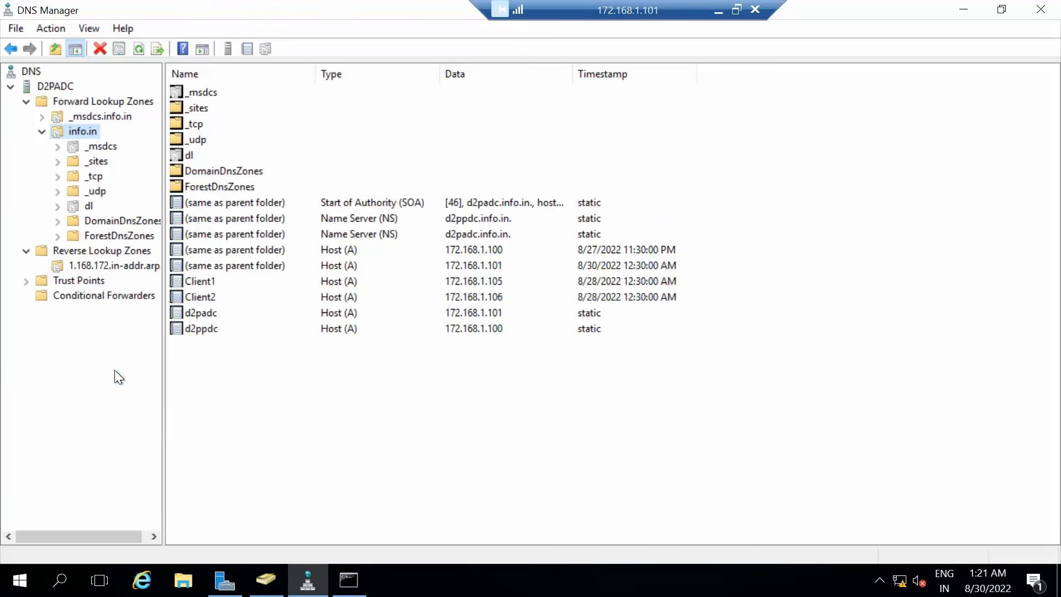
left_click(74, 251)
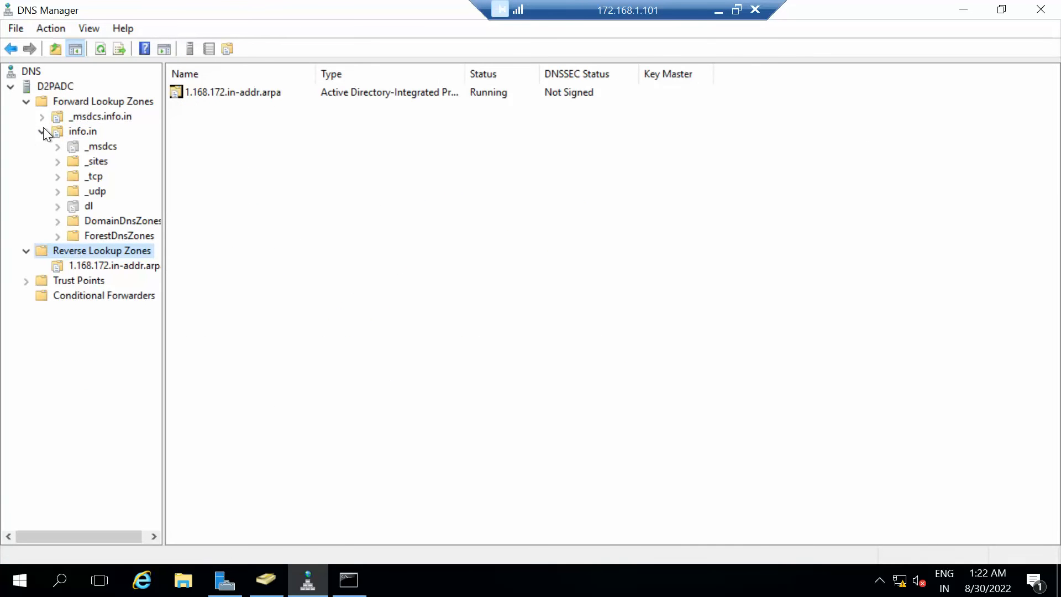
left_click(57, 134)
right_click(57, 135)
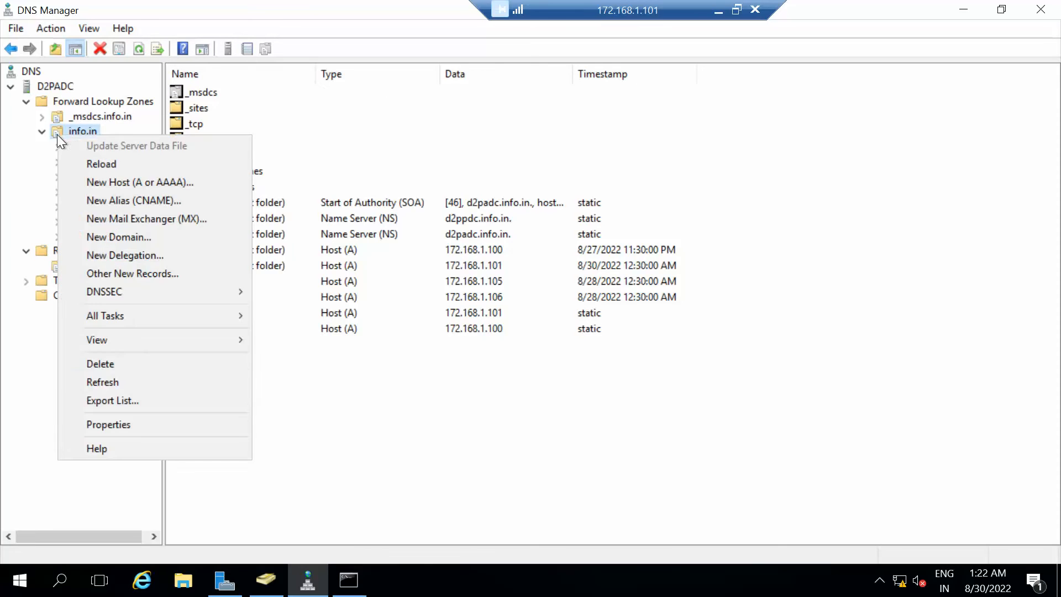
left_click(105, 384)
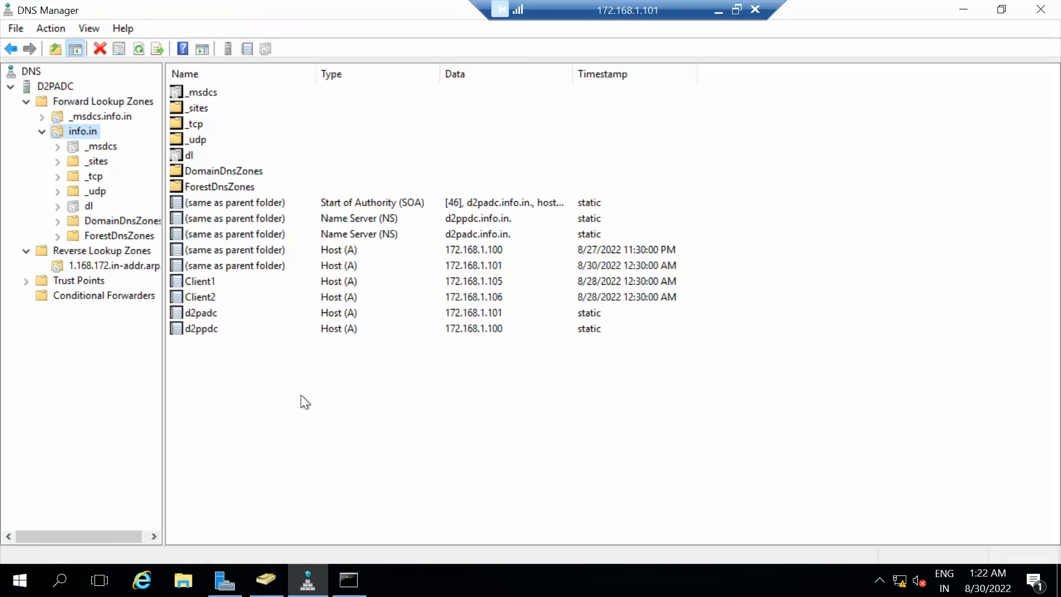
left_click(204, 315)
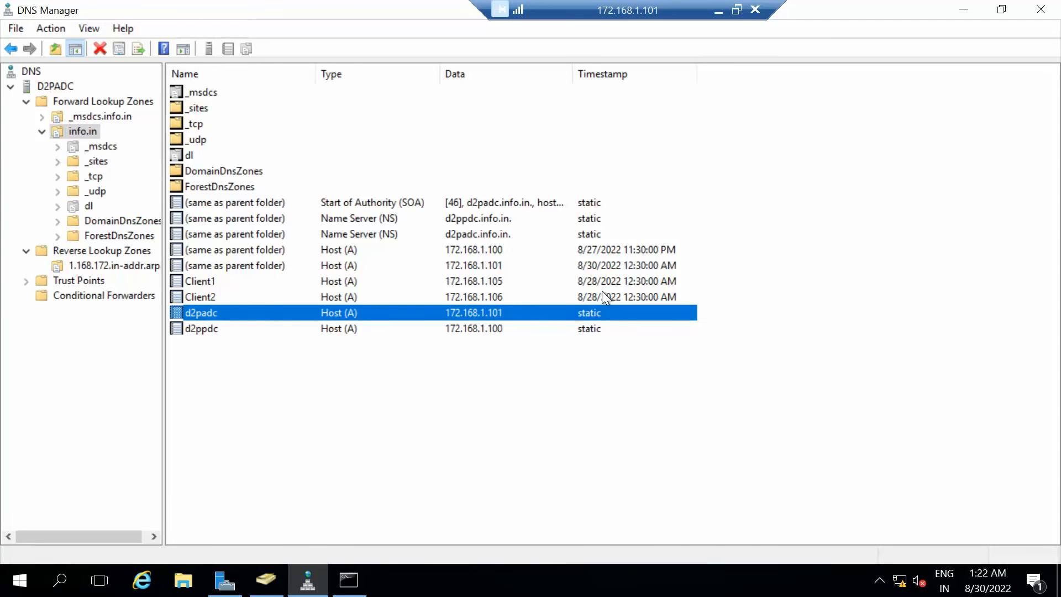
left_click(84, 251)
Refresh the 1.168.172.in-addr.arpa zone until the 172.168.1.102 pointer for D2PCDC.dl.info.in appears.
left_click(88, 265)
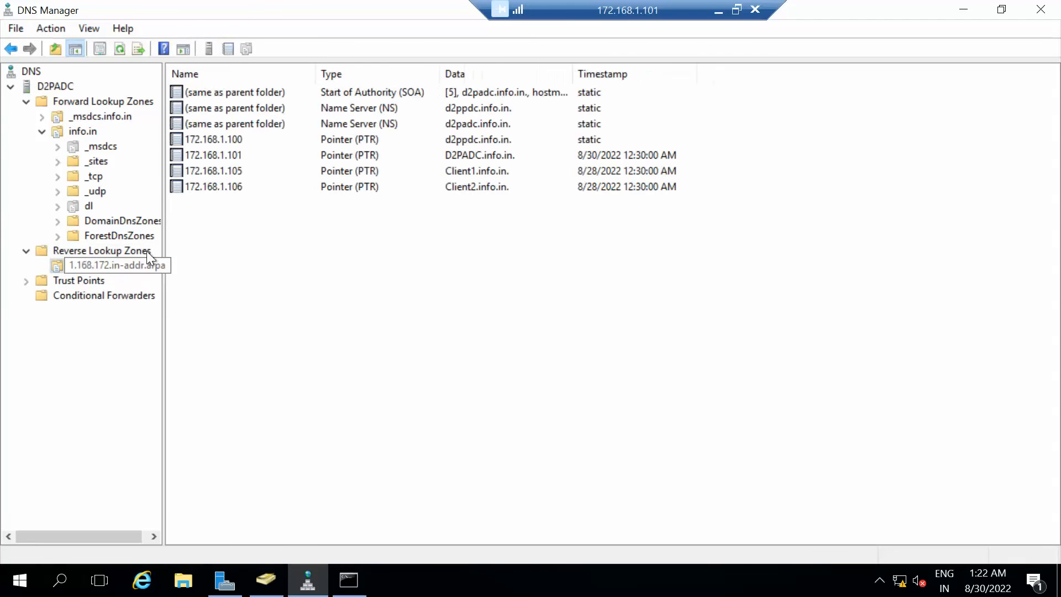
right_click(382, 372)
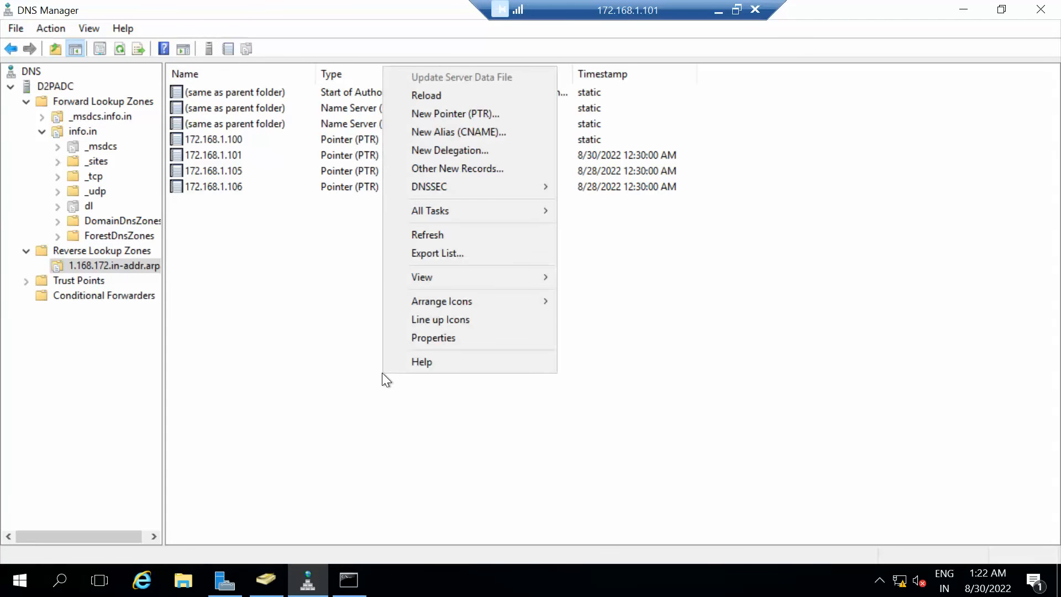
left_click(435, 235)
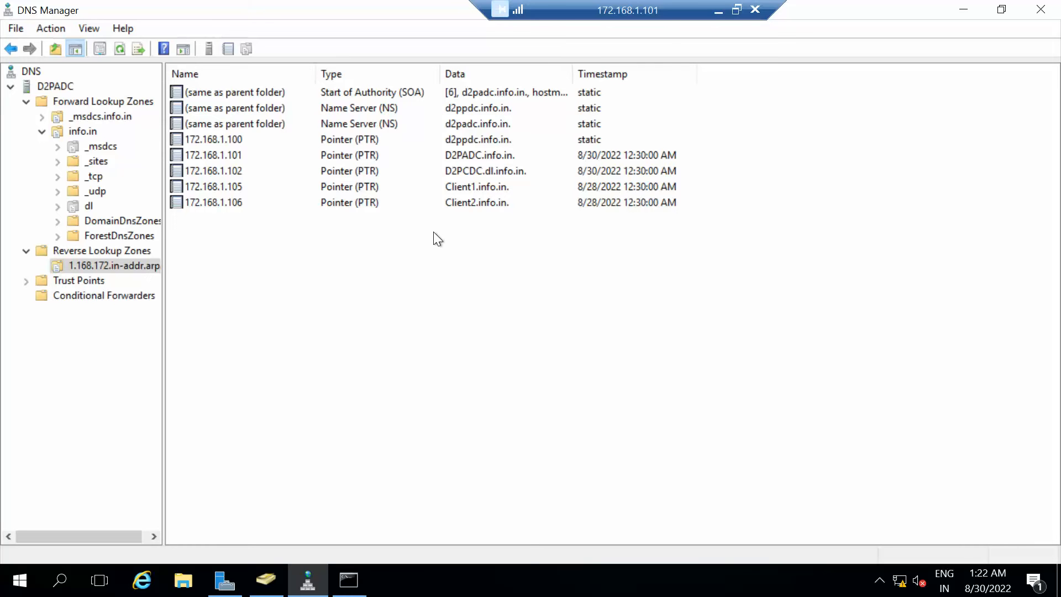
right_click(428, 326)
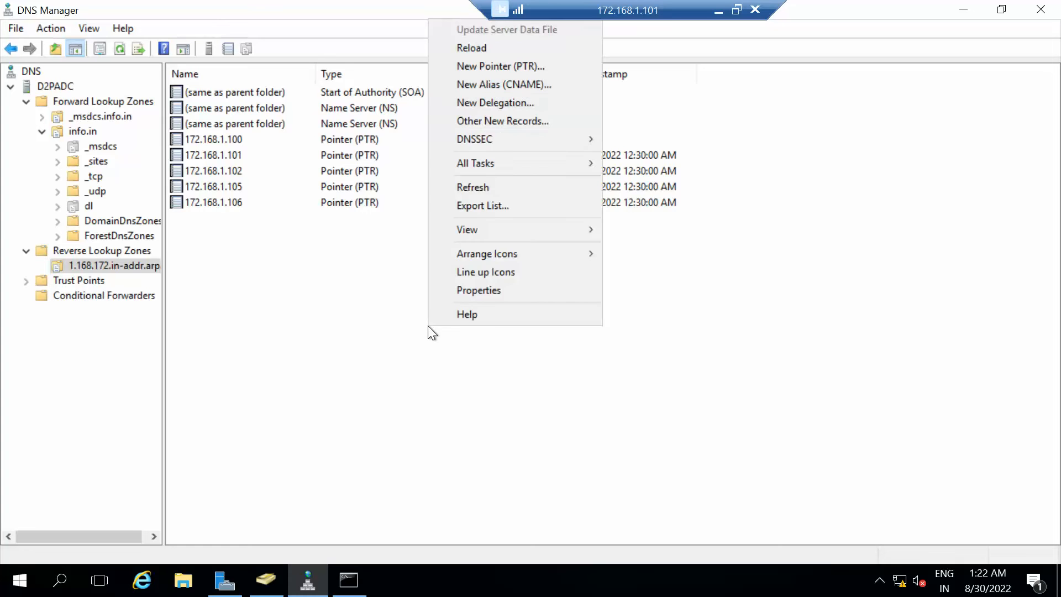
left_click(473, 187)
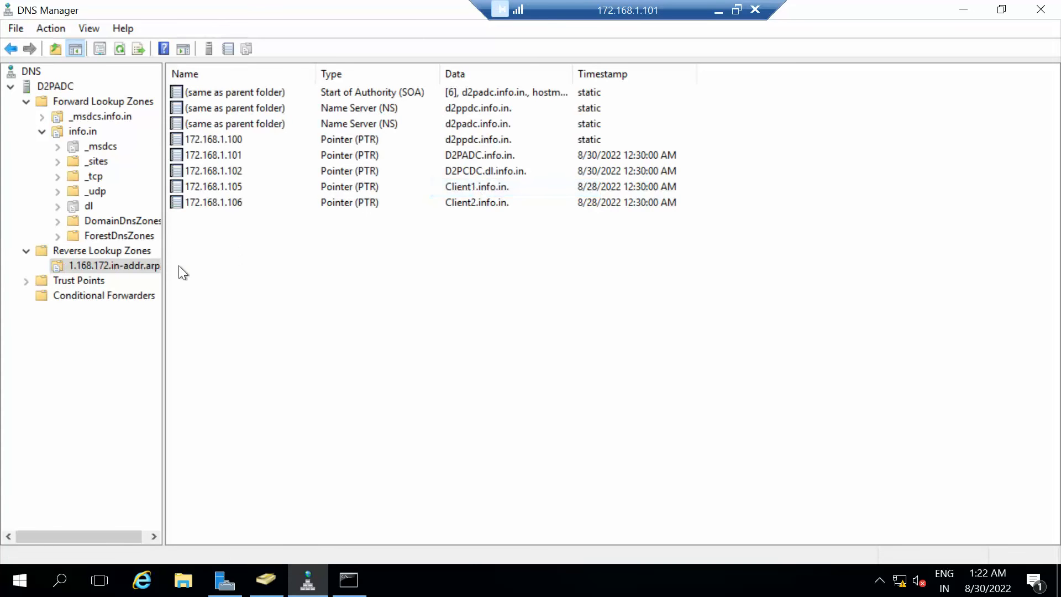
Refresh the info.in zone's host records and minimise the D2PADC session.
left_click(80, 130)
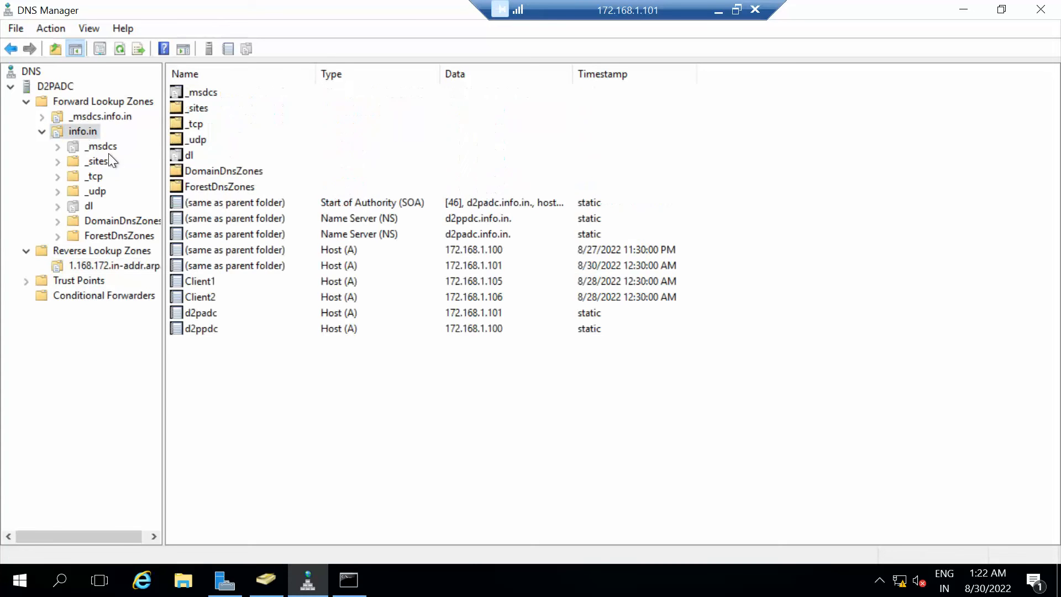
right_click(234, 443)
left_click(287, 303)
left_click(719, 11)
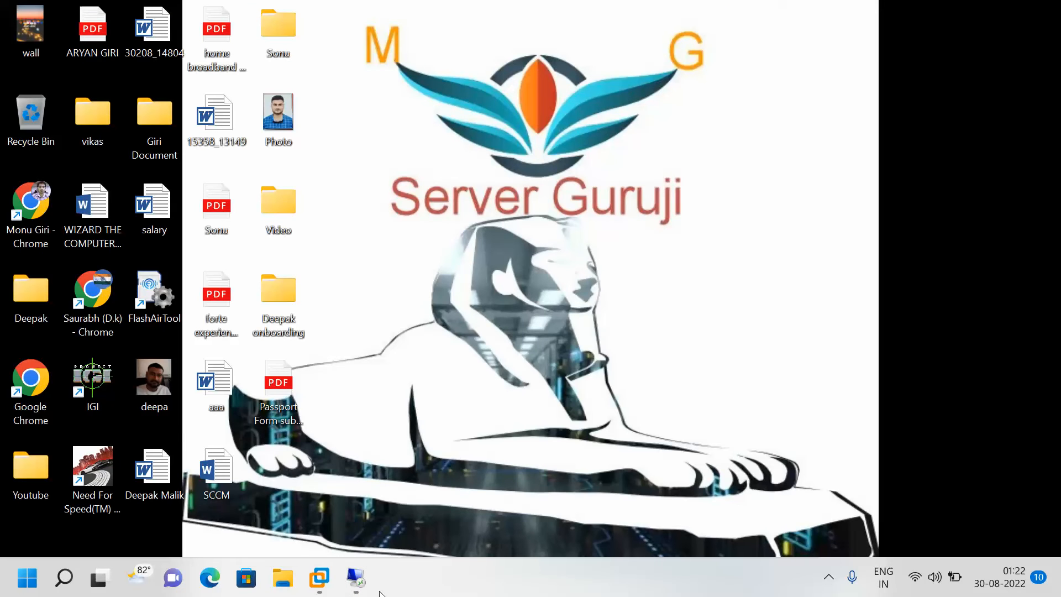
On the 172.168.1.100 session, maximise DNS Manager, refresh info.in, and select the test host record.
mouse_move(350, 576)
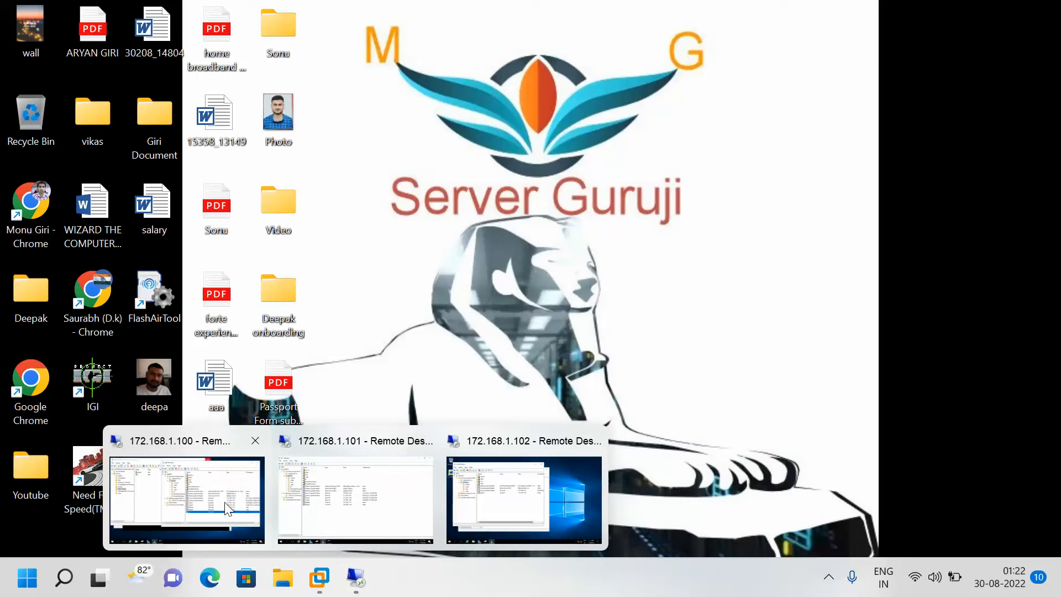
left_click(226, 508)
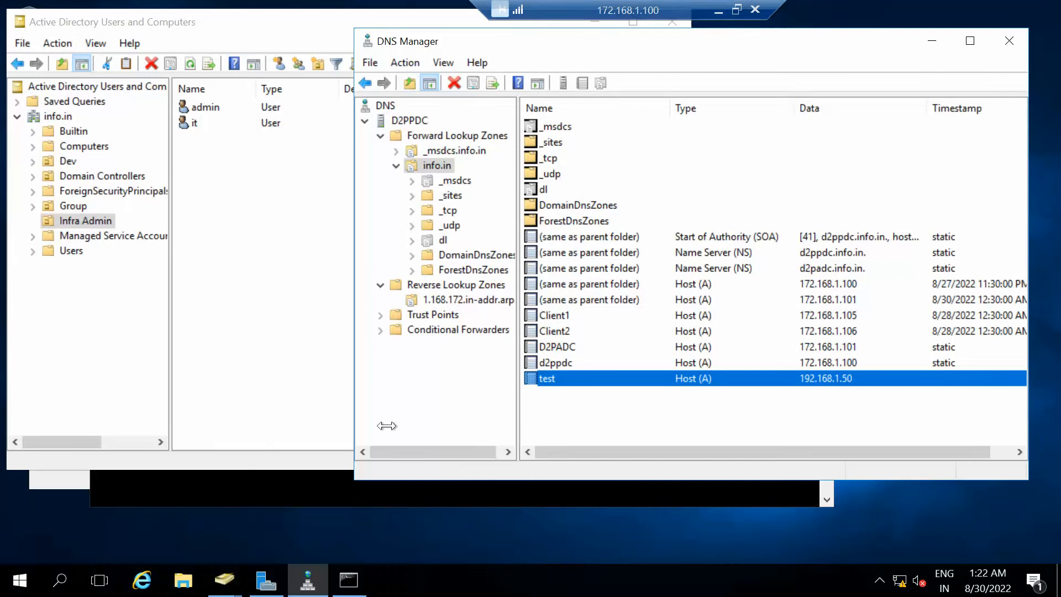
left_click(970, 42)
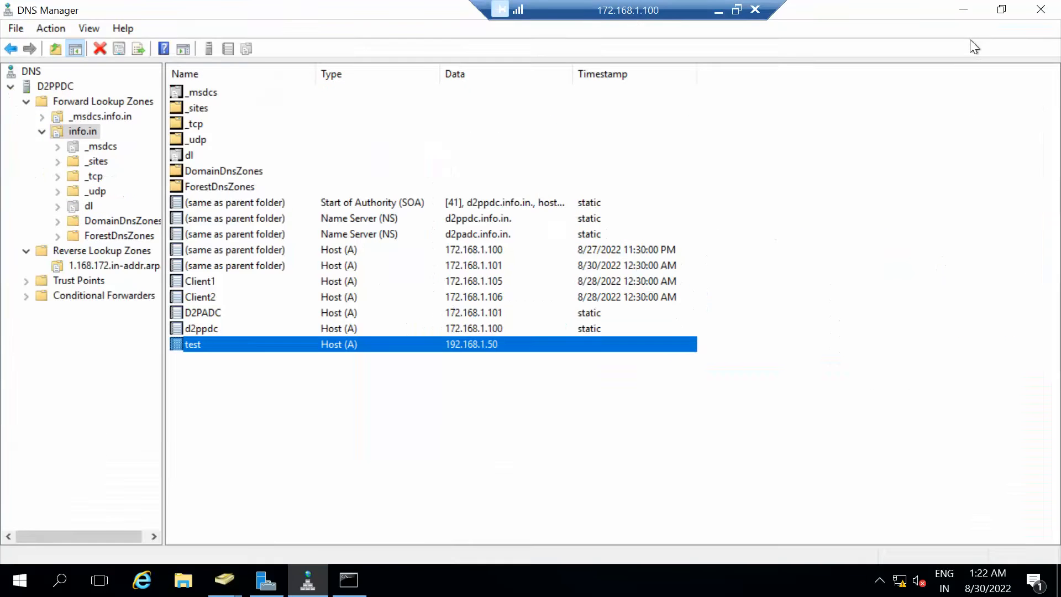
right_click(263, 442)
left_click(307, 304)
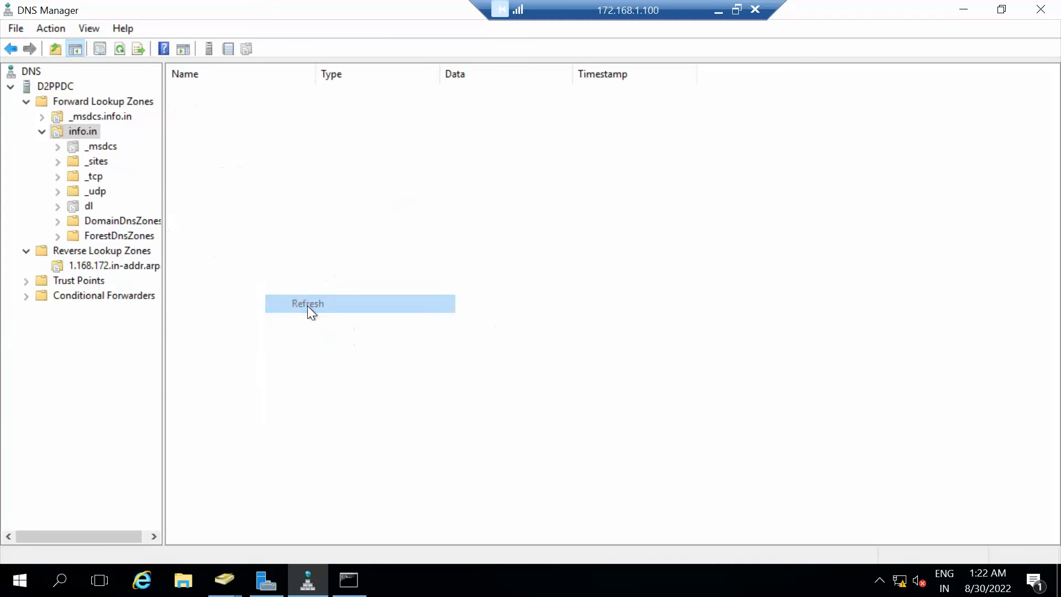
left_click(191, 344)
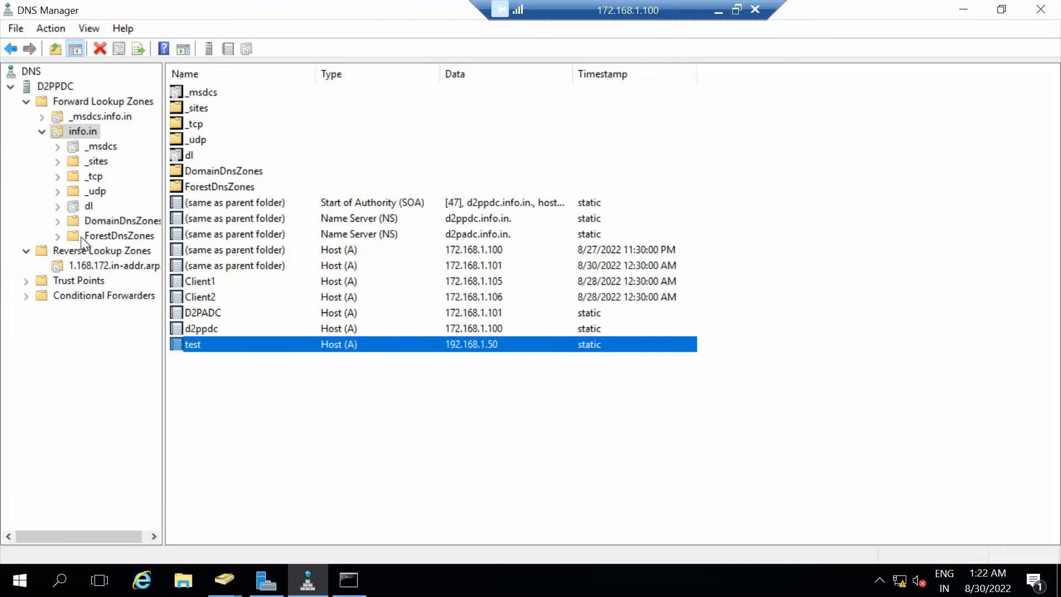
Refresh the reverse zone's pointer records, return to info.in, and reopen the 172.168.1.100 session.
left_click(78, 265)
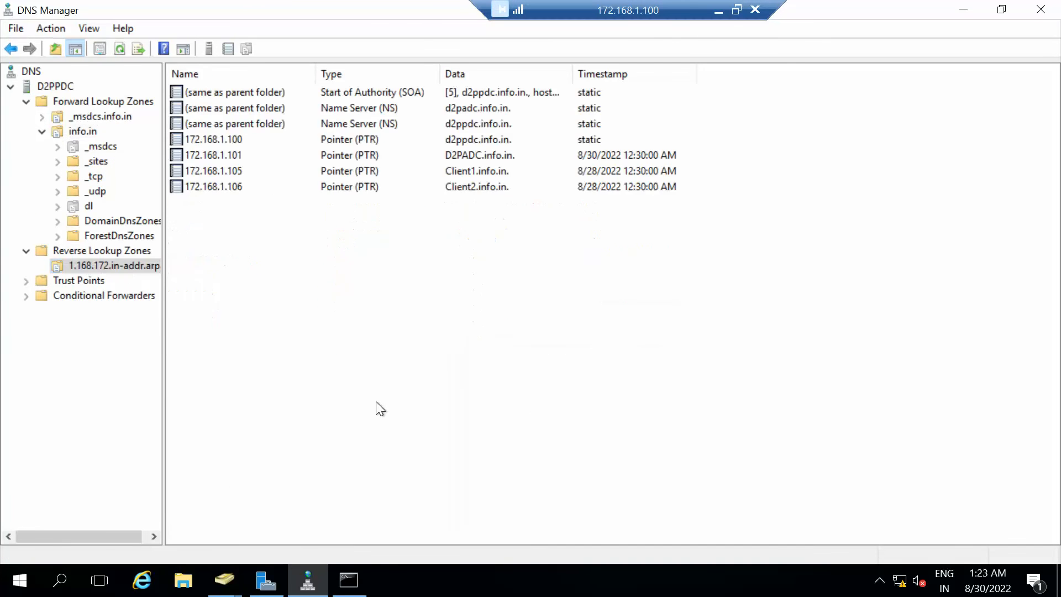
right_click(340, 360)
left_click(396, 217)
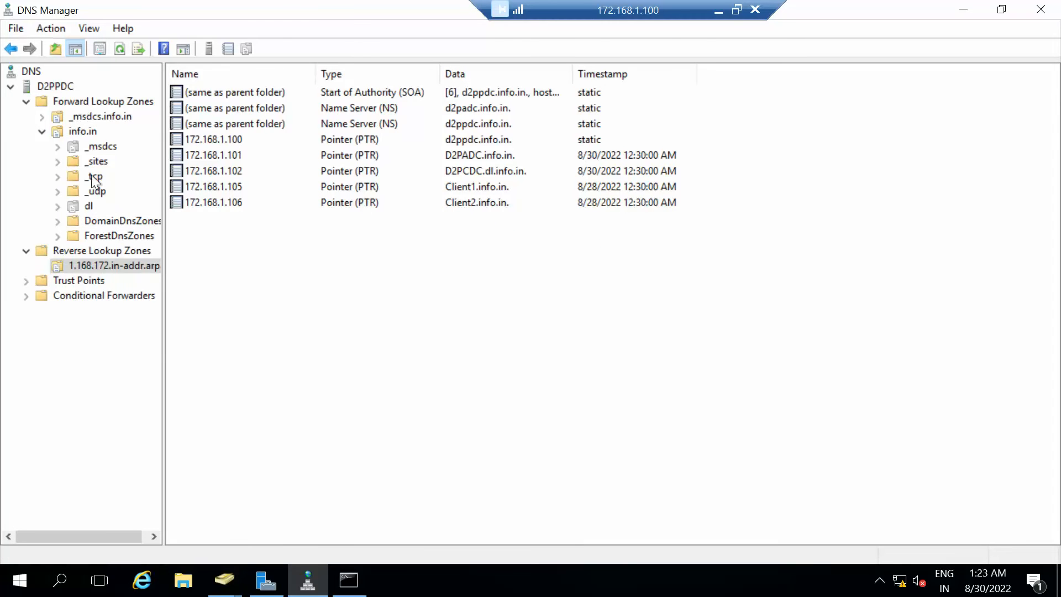
left_click(78, 130)
right_click(238, 420)
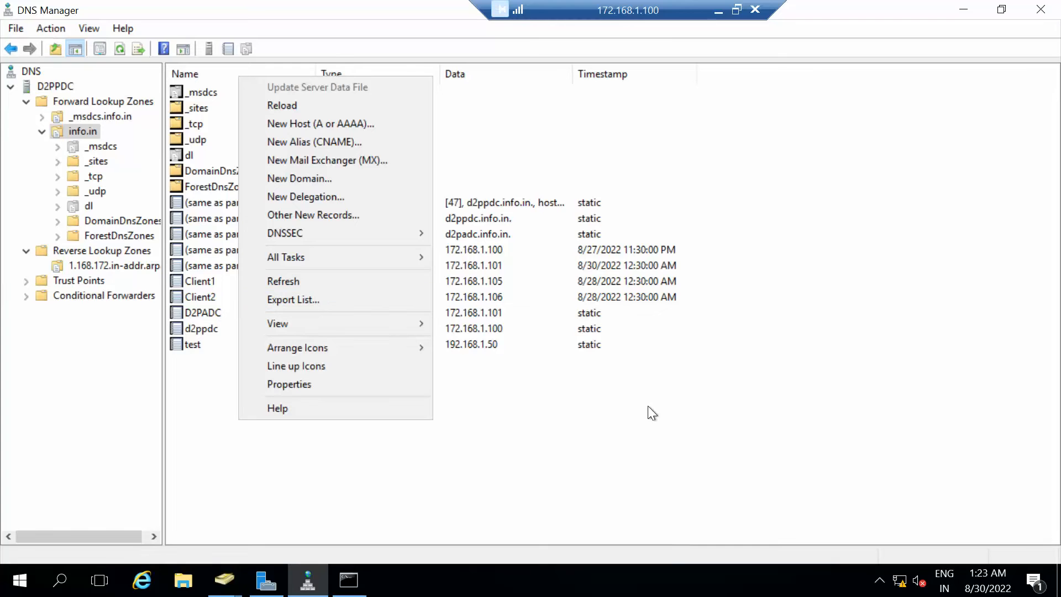
left_click(718, 11)
mouse_move(356, 577)
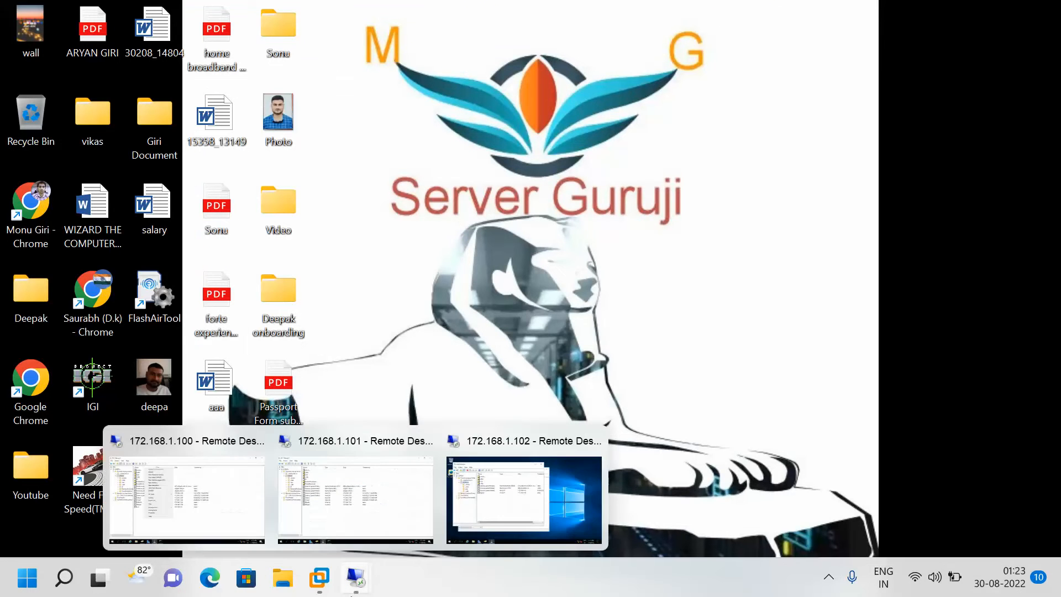
mouse_move(498, 519)
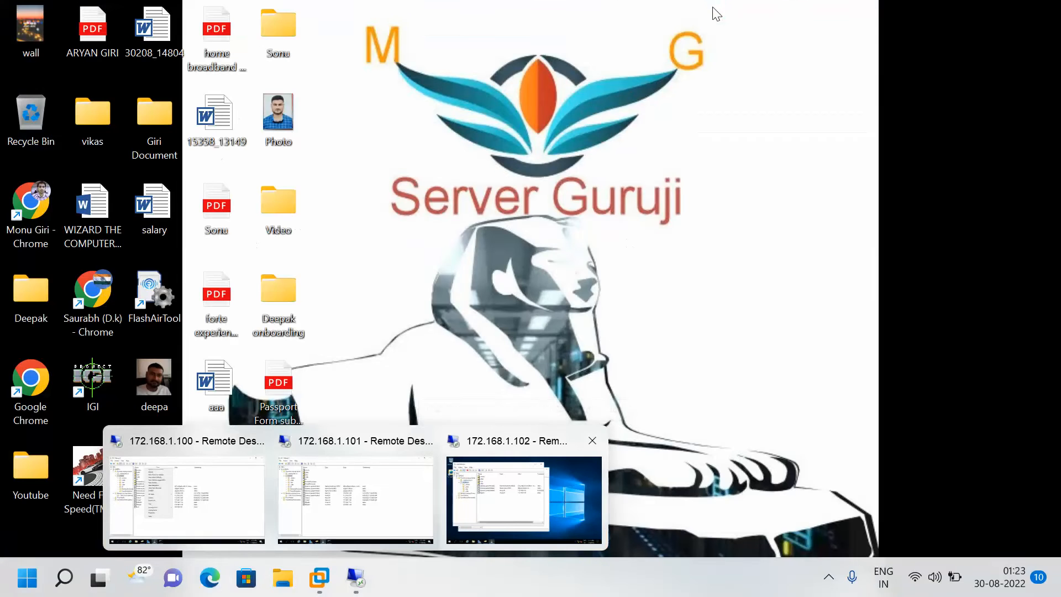
left_click(237, 502)
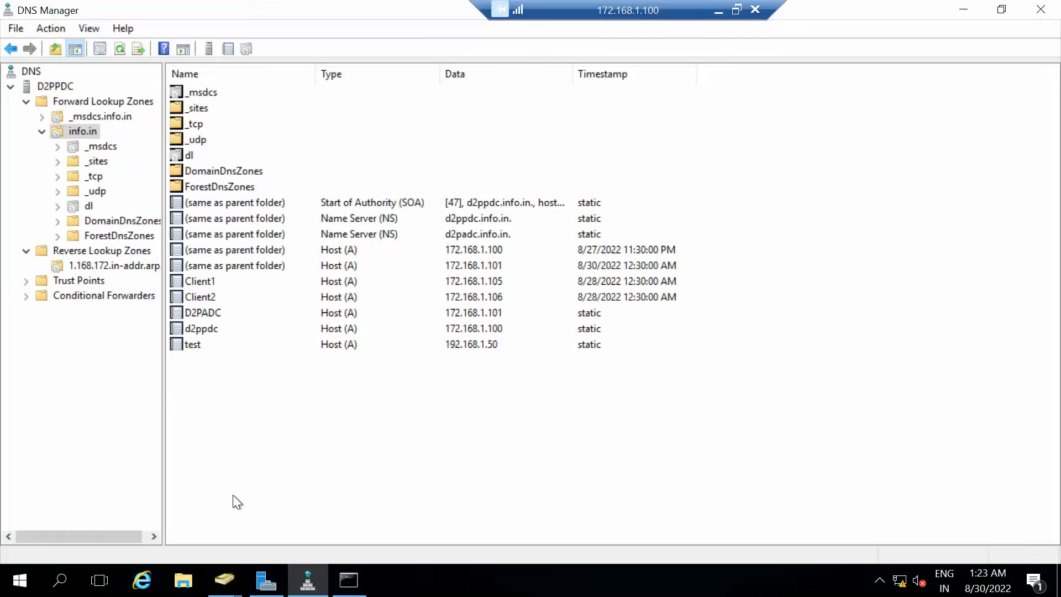
Run nslookup info.in in the D2PPDC Command Prompt, resolving to 172.168.1.100 and 172.168.1.101.
left_click(354, 577)
left_click(348, 390)
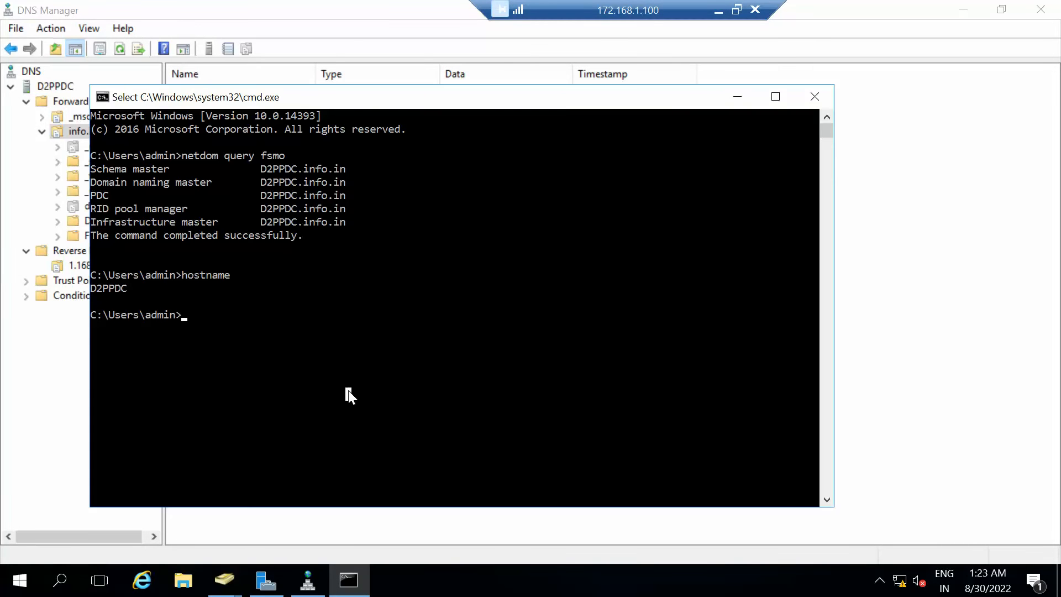
key("Escape")
type("n")
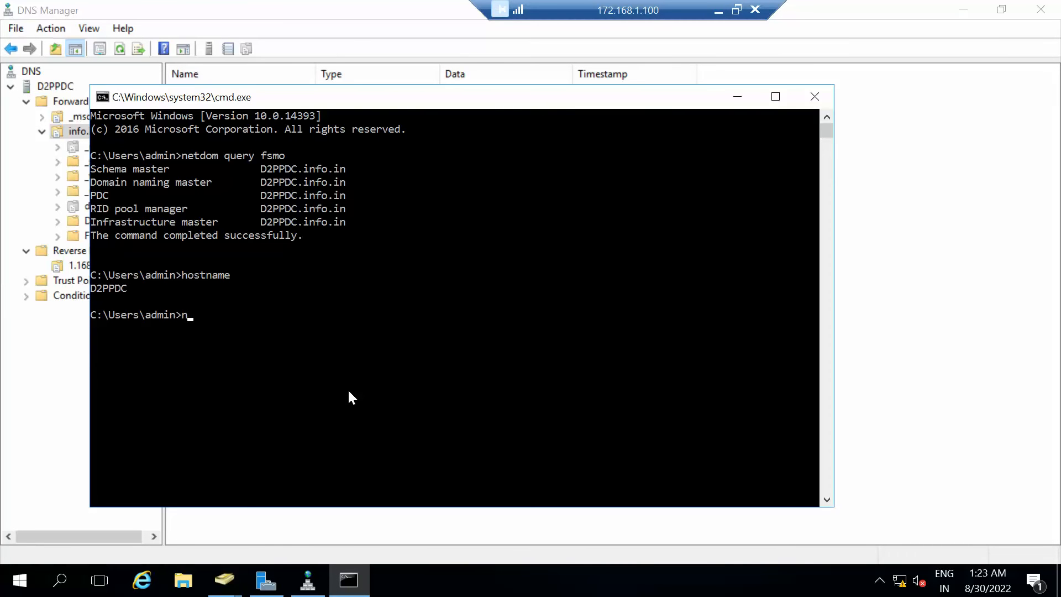
key("BackSpace")
type("nt")
key("BackSpace")
key("BackSpace")
type("nslookup info.in")
key("Return")
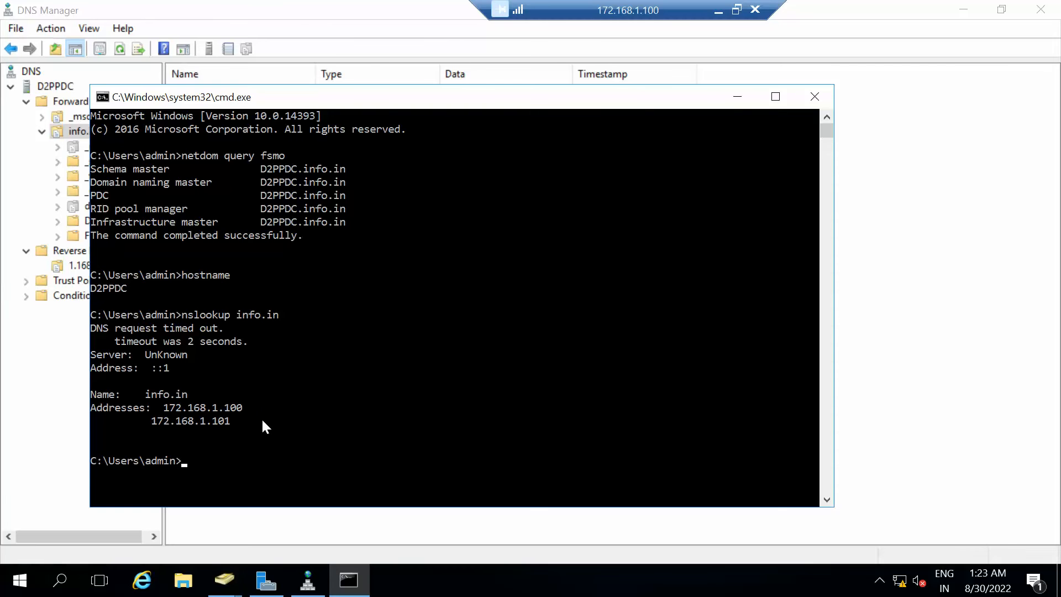
Cycle through the remote sessions, ending on the D2PCDC session at 172.168.1.102.
left_click(718, 11)
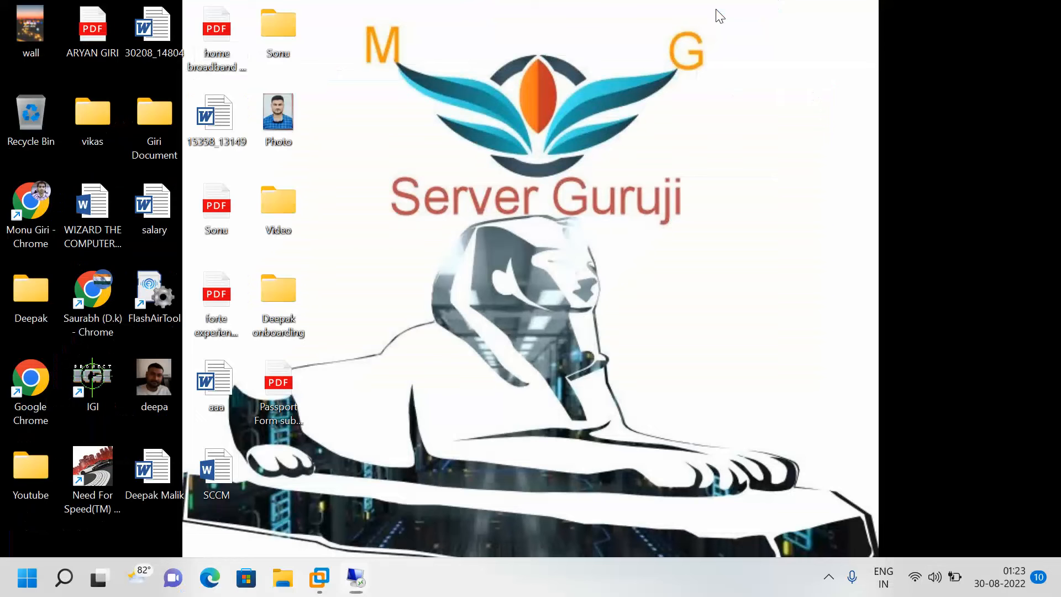
mouse_move(363, 575)
left_click(527, 516)
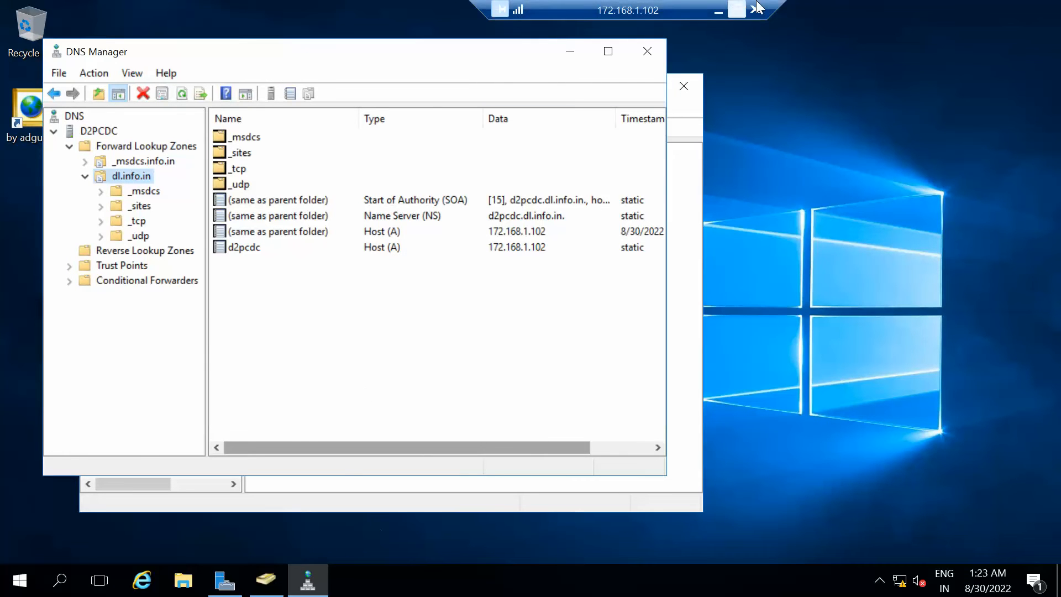
left_click(719, 11)
mouse_move(357, 578)
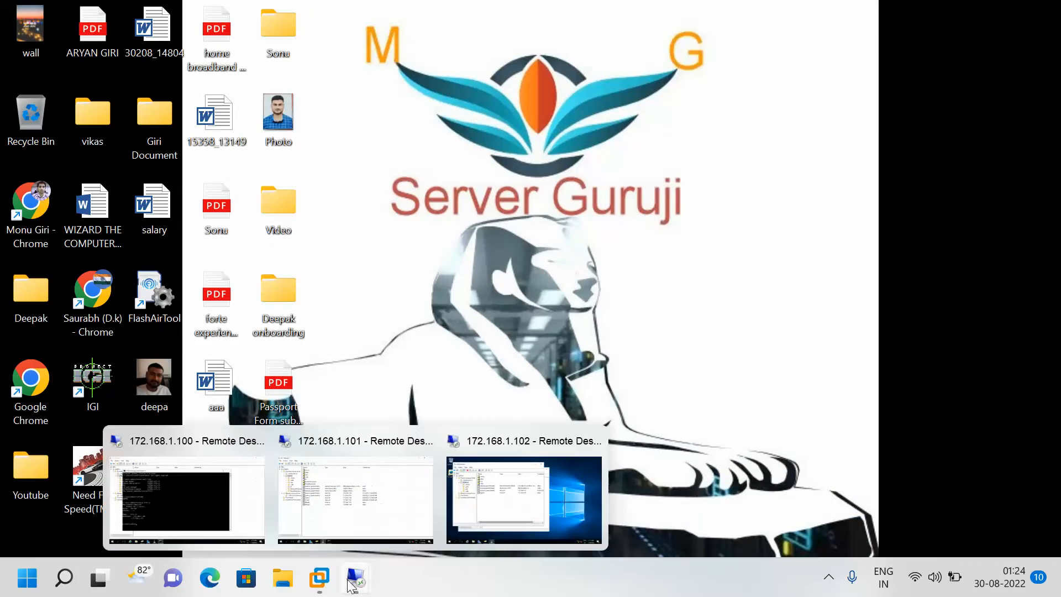
left_click(231, 497)
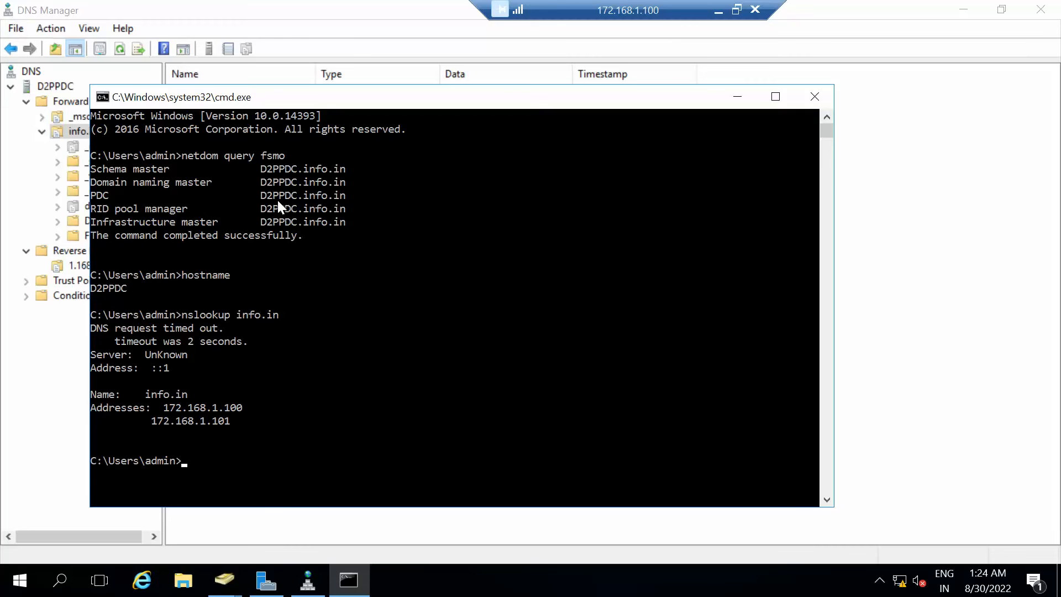
left_click(718, 11)
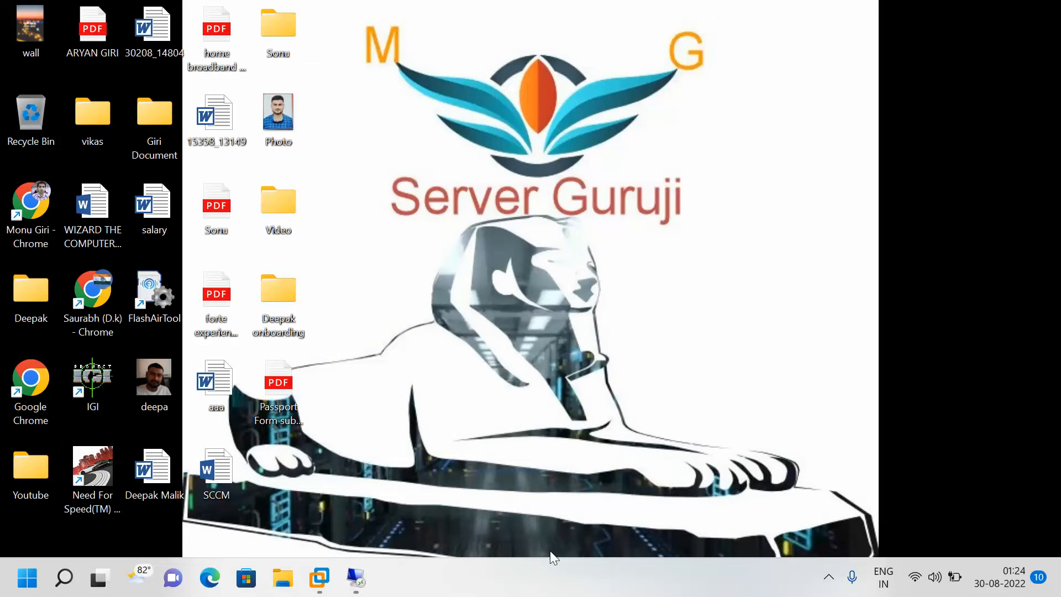
mouse_move(356, 577)
left_click(511, 504)
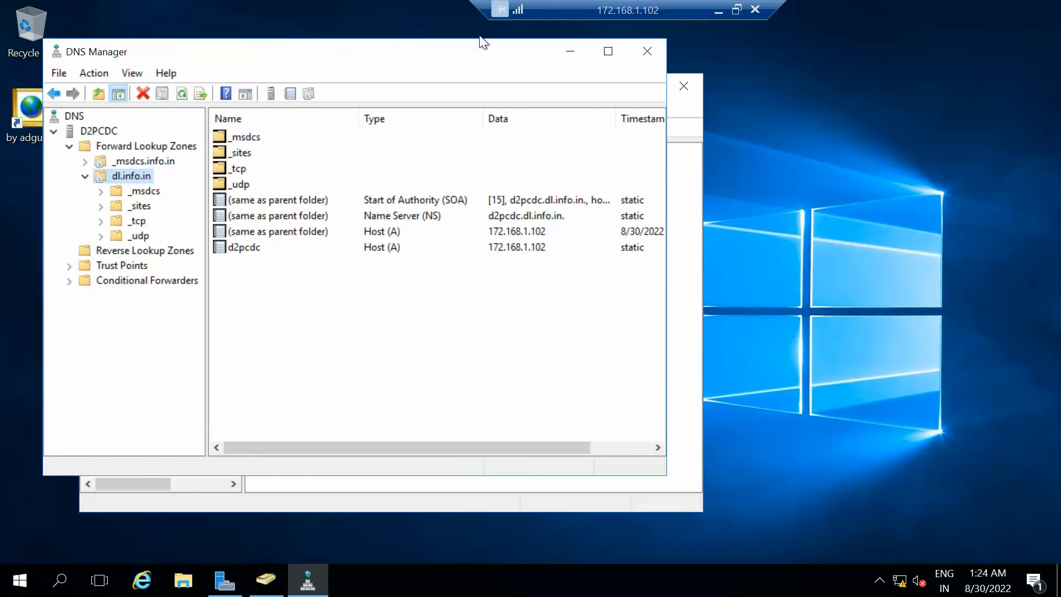
Maximize DNS Manager and launch Command Prompt with cmd from the Run box.
left_click(608, 51)
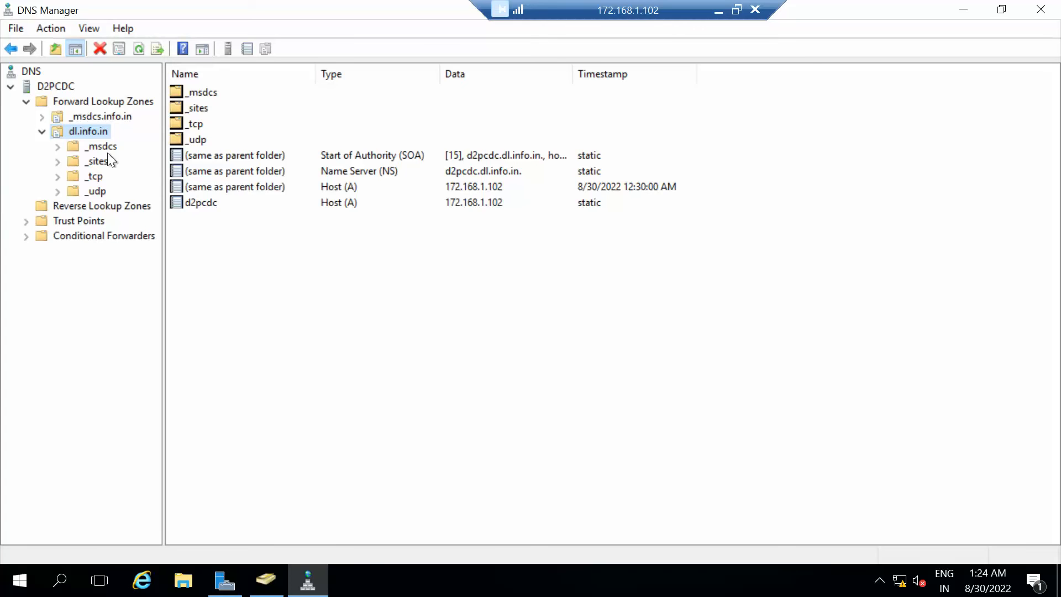
key("super+r")
key("Return")
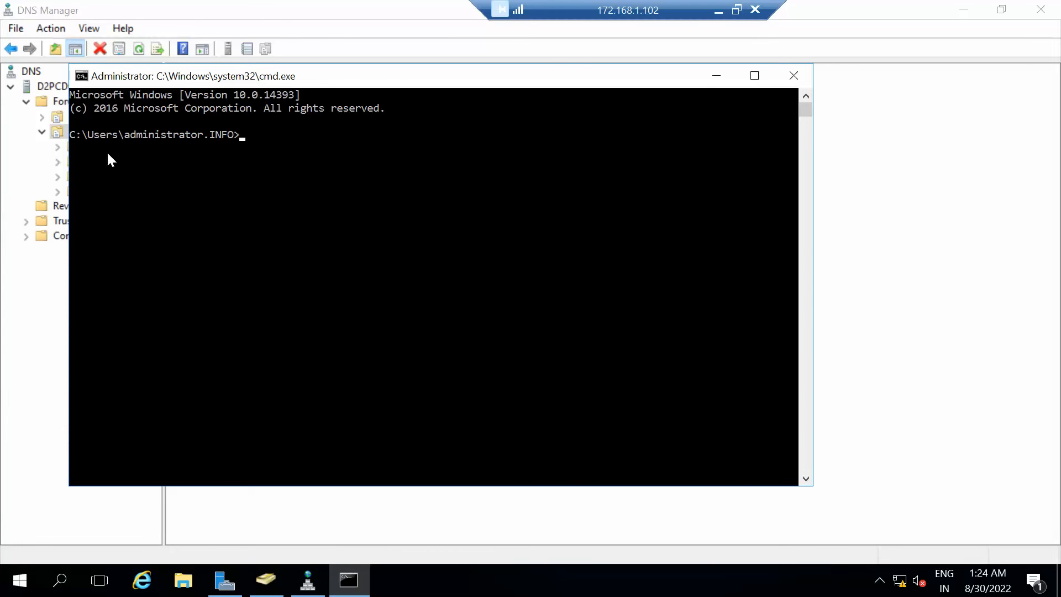
Run 'netdom query fsmo', showing PDC, RID and Infrastructure on D2PCDC.dl.info.in, then minimize the prompt.
type("netdom query fsmo")
key("Return")
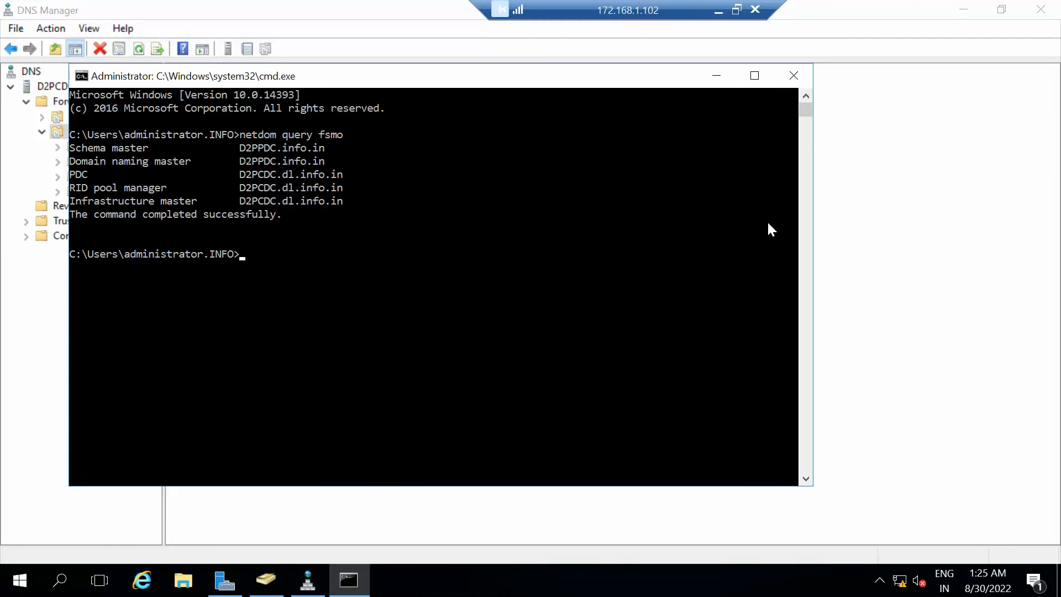
left_click(721, 77)
Check the 172.168.1.100 session, then switch to the D2PADC session at 172.168.1.101.
left_click(713, 9)
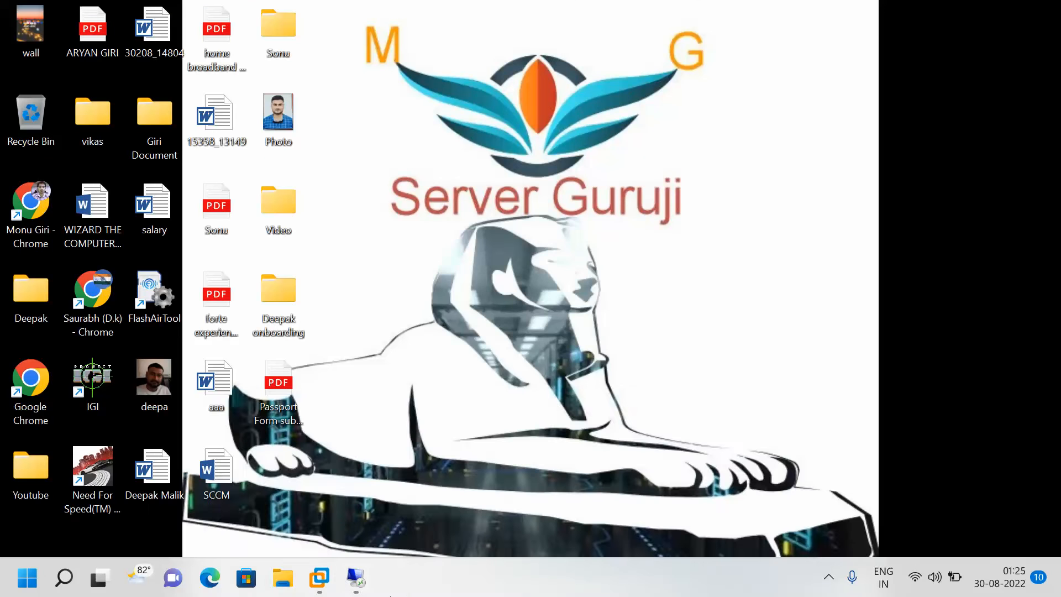
mouse_move(356, 582)
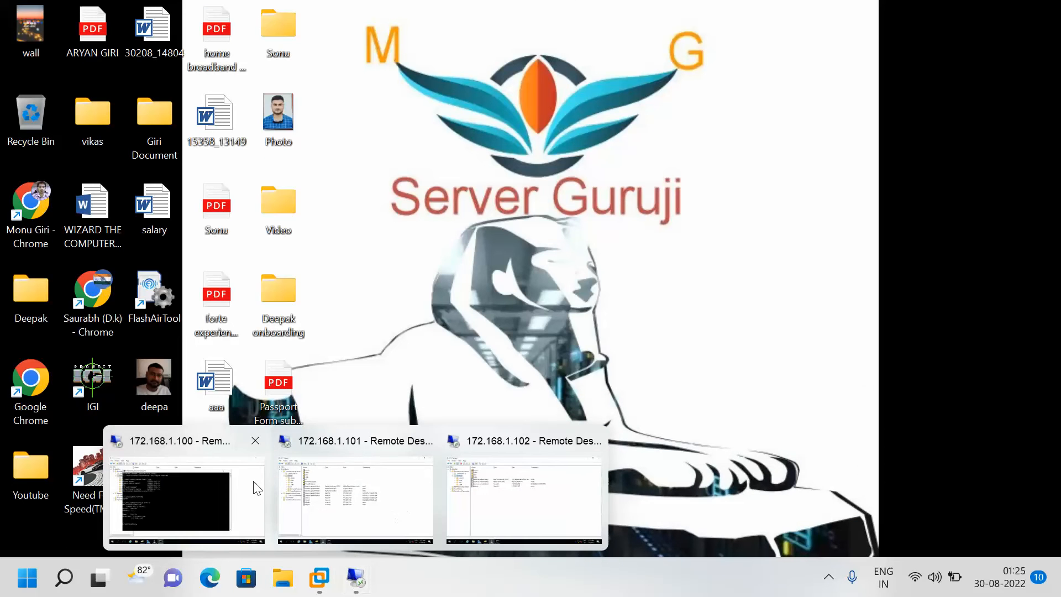
left_click(191, 480)
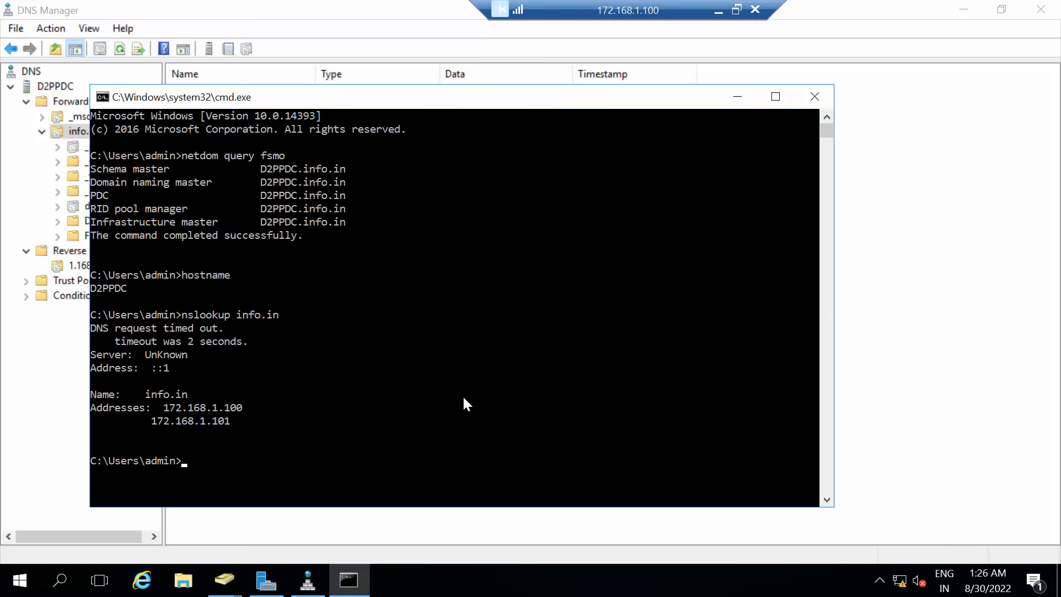
left_click(719, 10)
mouse_move(356, 578)
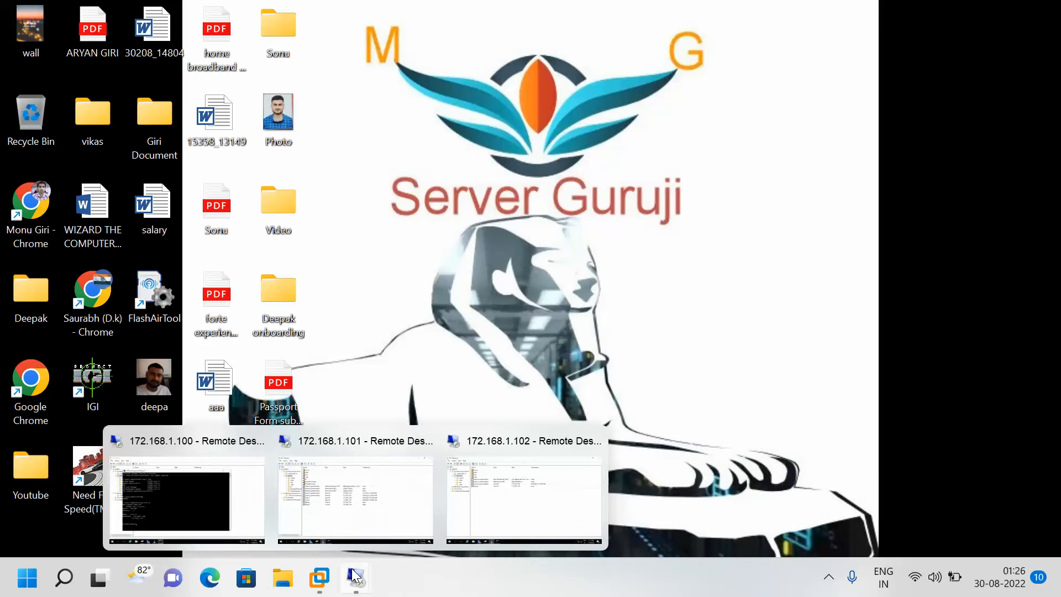
left_click(341, 488)
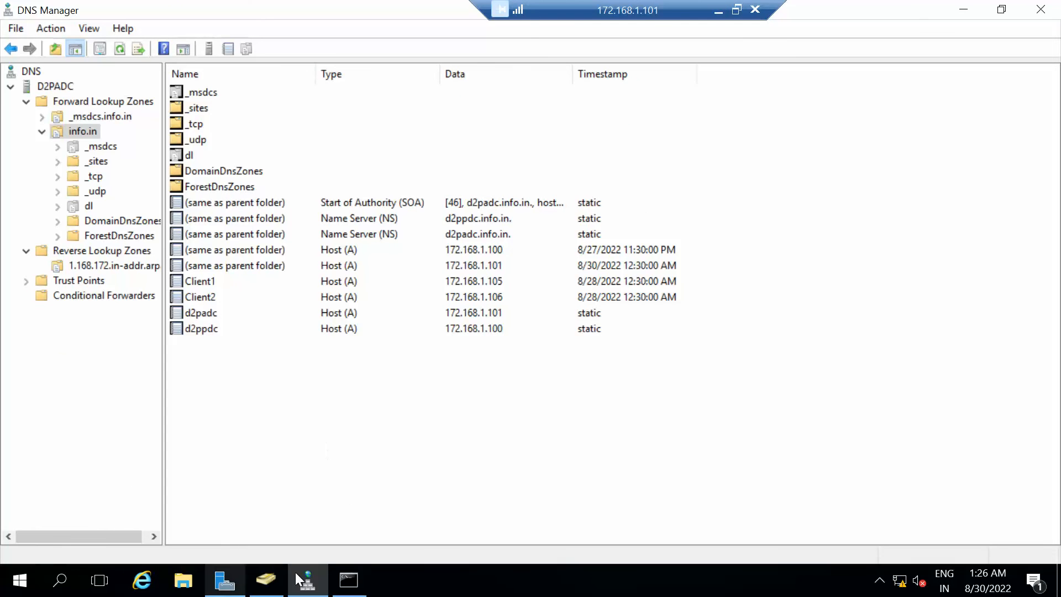
Bring the command prompt forward on D2PADC and start ntdsutil.
left_click(350, 572)
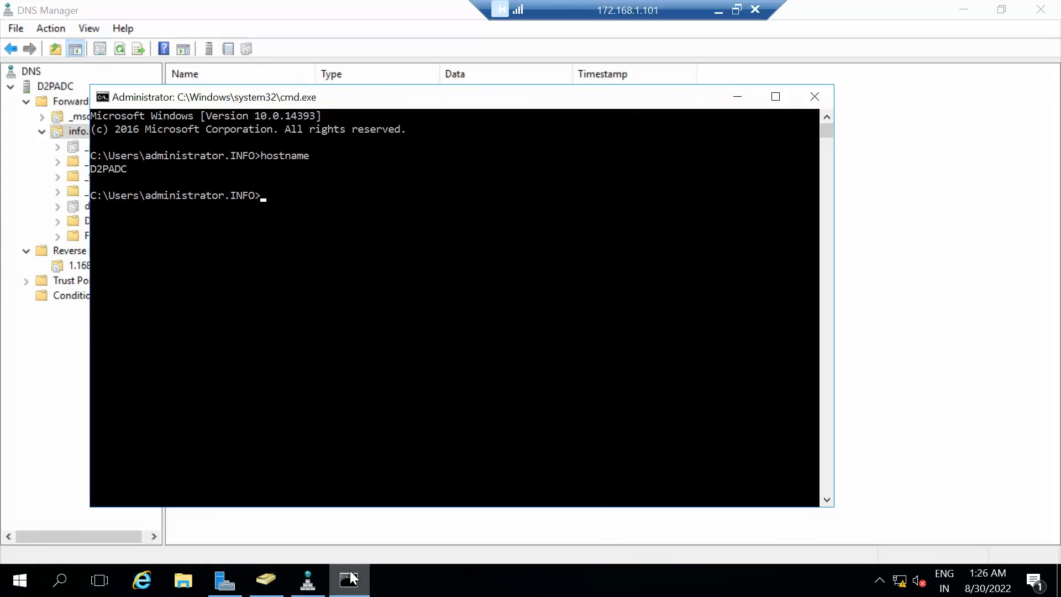
type("ntdsutil")
key("Return")
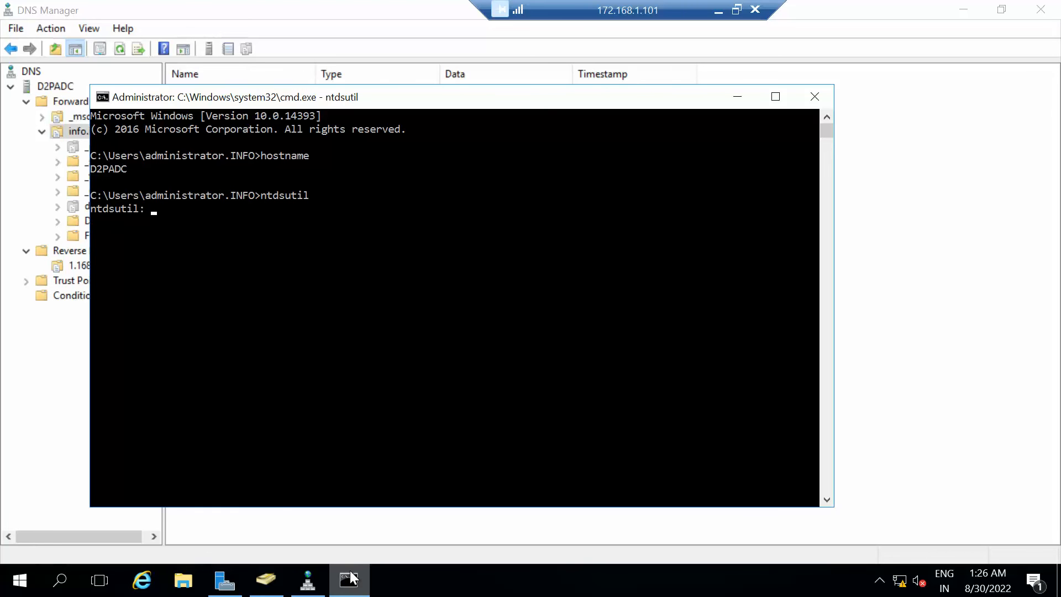
Enter 'roles' and 'connections' modes, type 'connect to server', and move the window right.
type("roles")
key("Return")
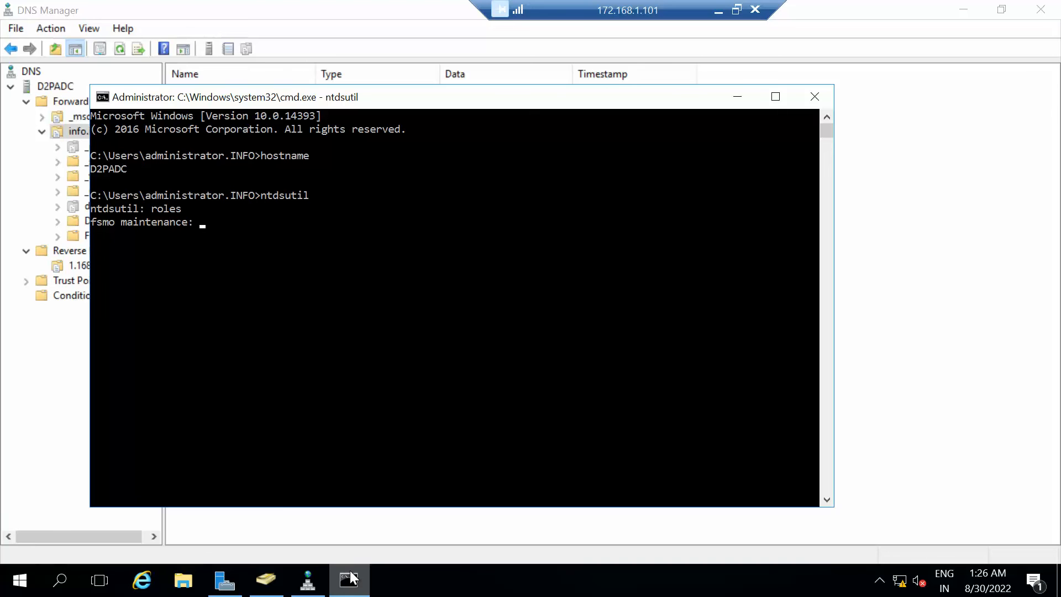
type("connections")
key("Return")
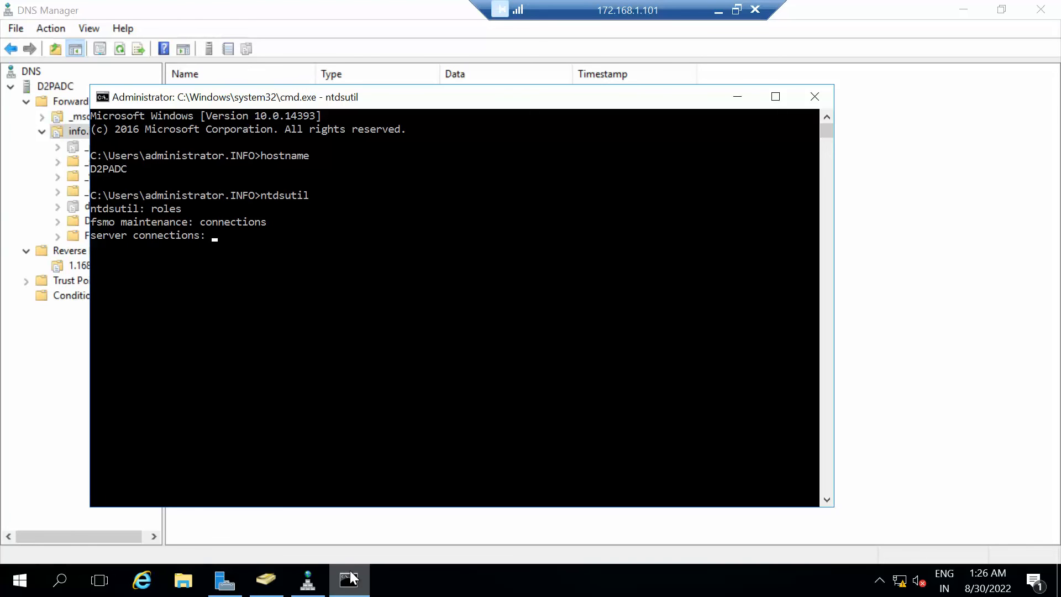
type("co")
key("BackSpace")
key("BackSpace")
type("connect to server")
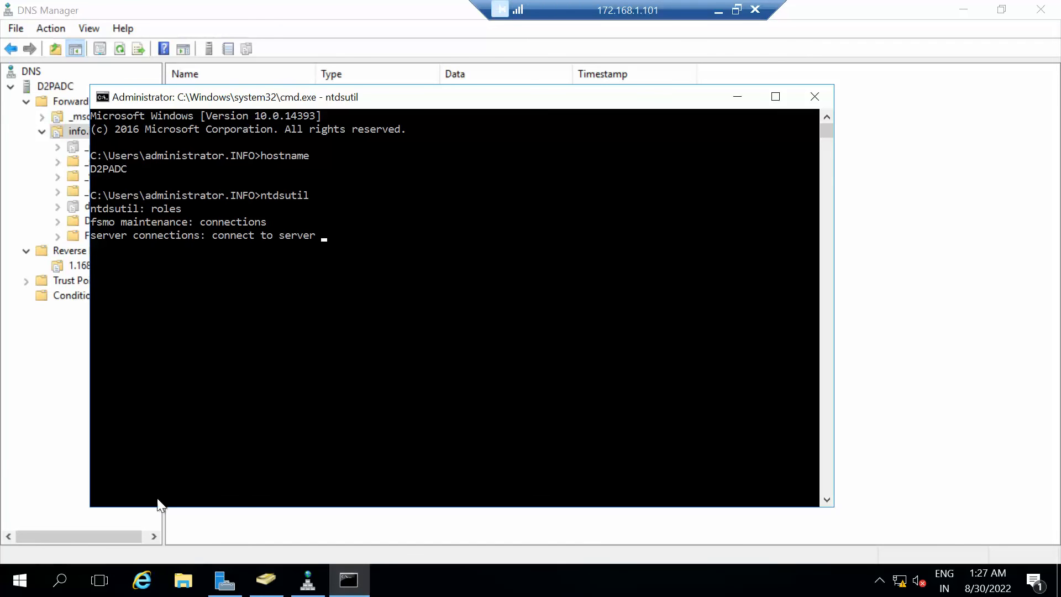
left_click(134, 168)
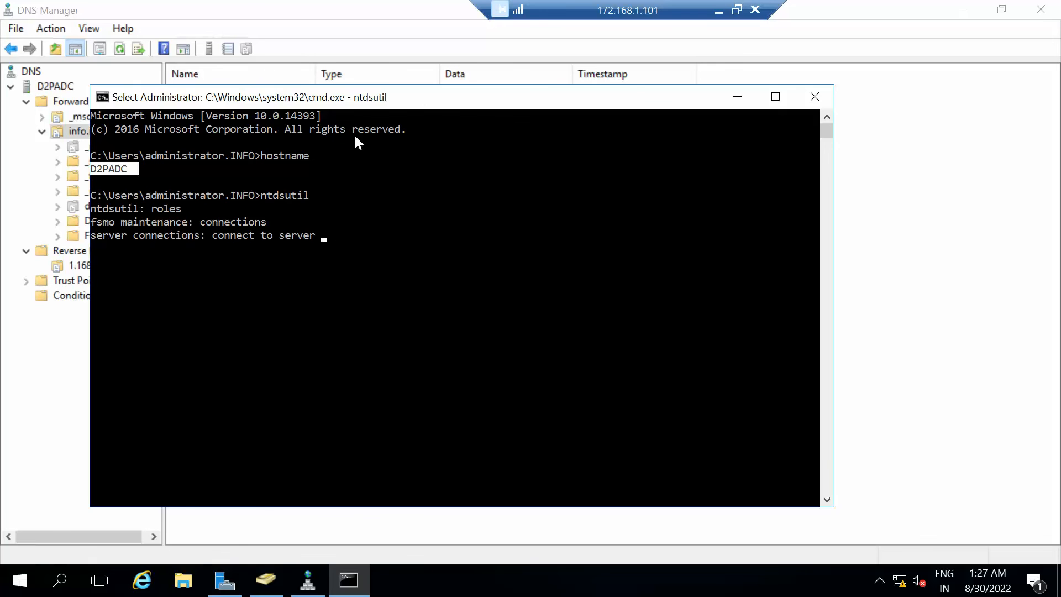
left_click_drag(414, 95, 621, 86)
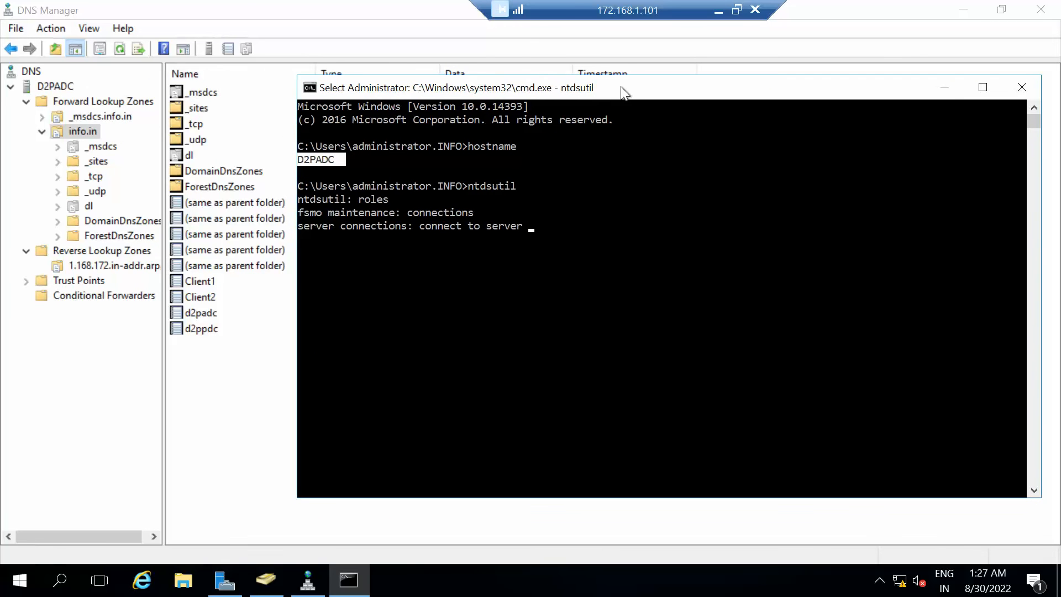
Open a second cmd and run 'netdom query fsmo', showing D2PPDC.info.in holds all five roles.
key("super+r")
type("cmd")
key("Return")
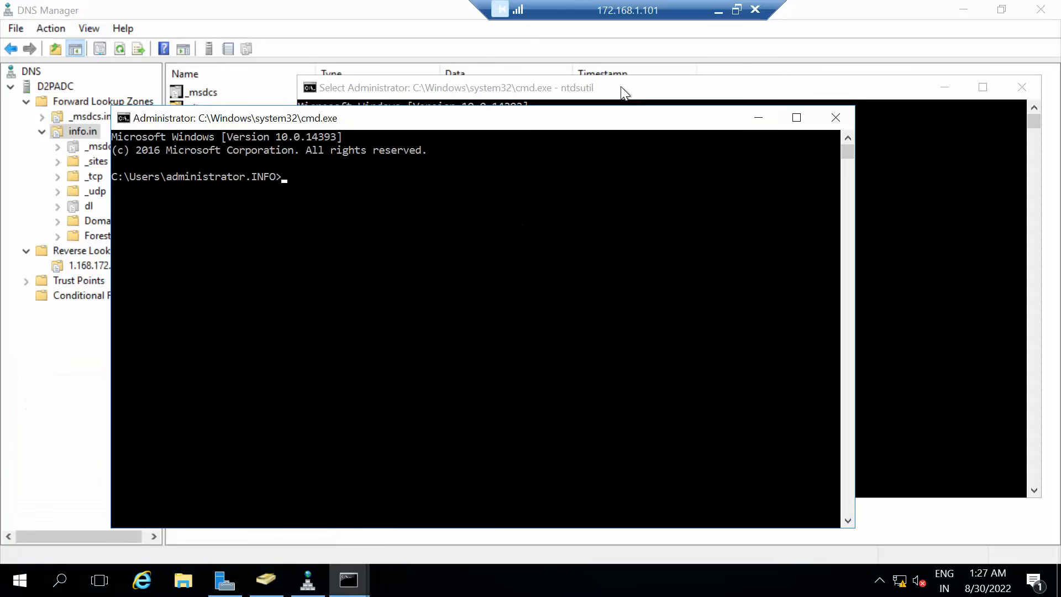
type("netdom query fsmo")
key("Return")
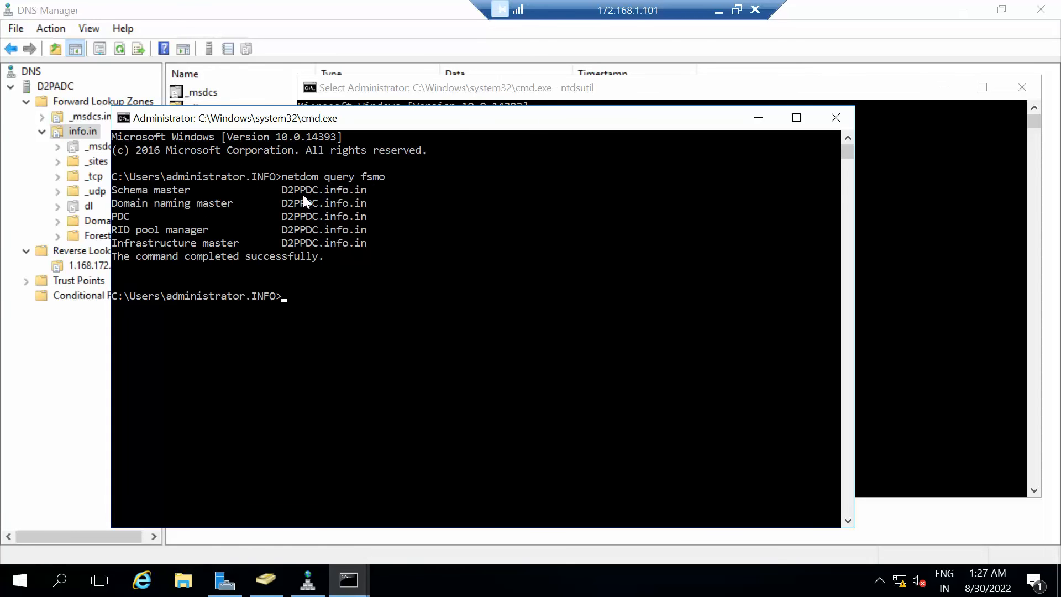
left_click_drag(455, 121, 368, 268)
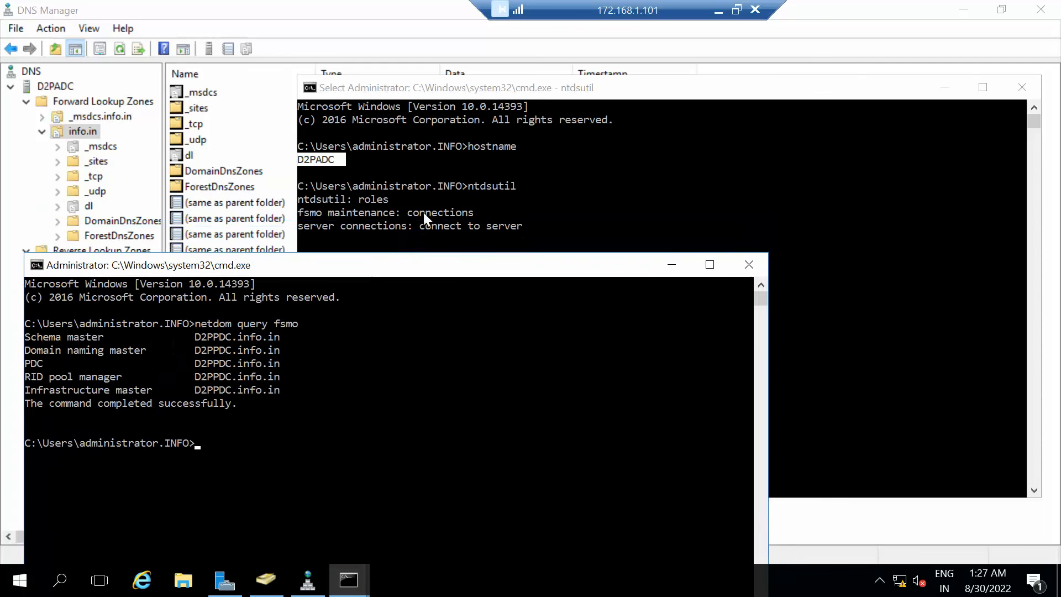
left_click(689, 87)
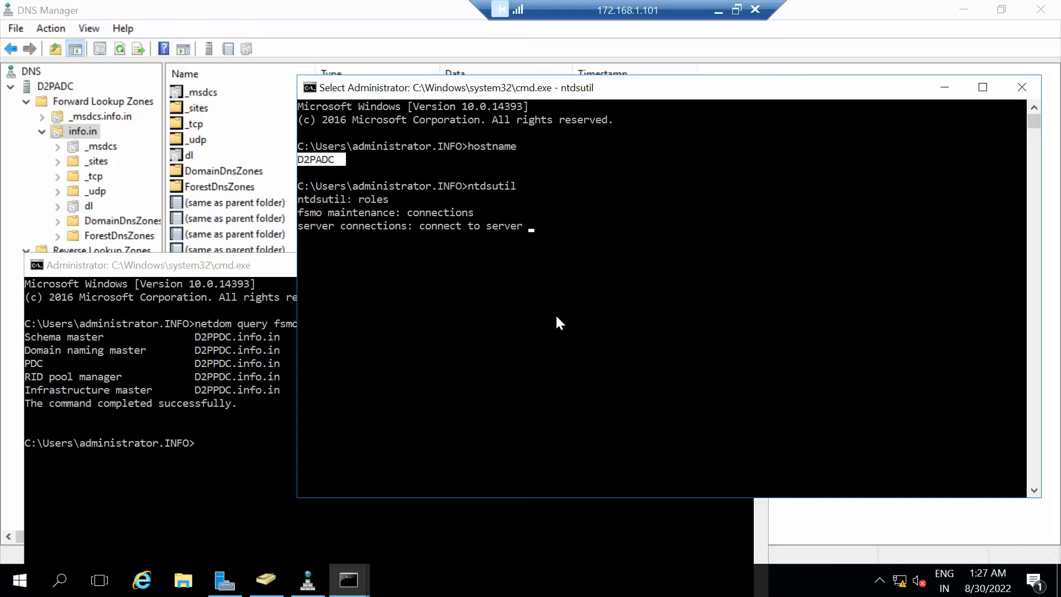
Connect ntdsutil to server D2PADC.
type("D2")
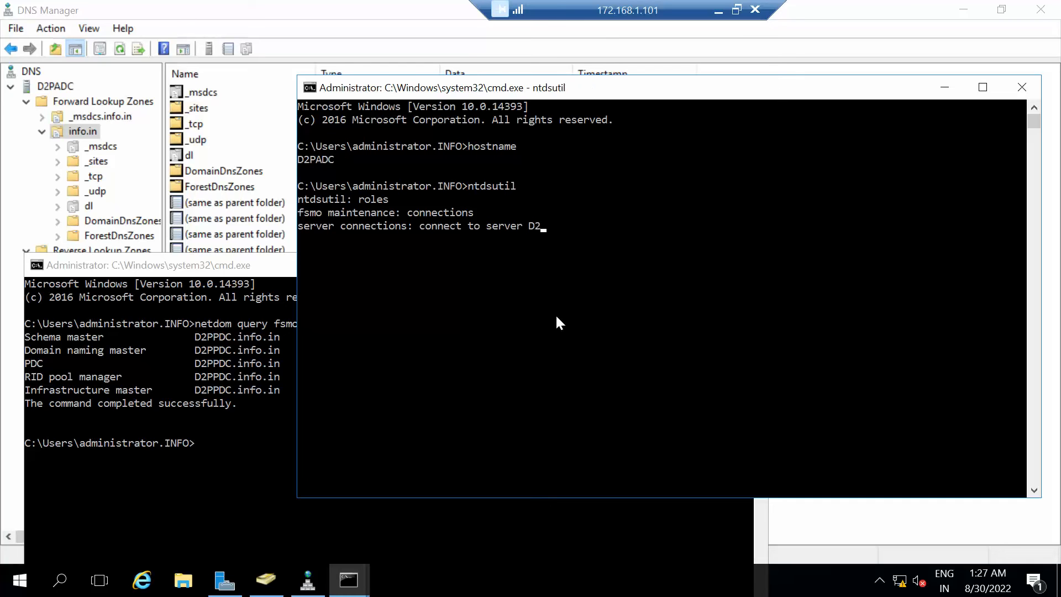
type("PADC")
key("Return")
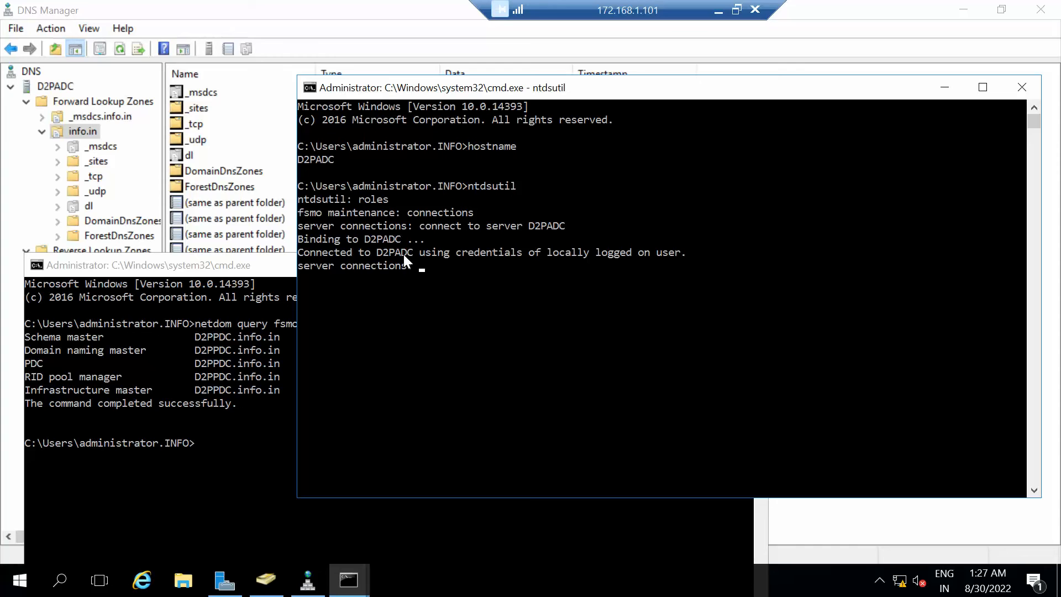
Quit back to fsmo maintenance and list its commands with '?'.
type("quit")
key("Return")
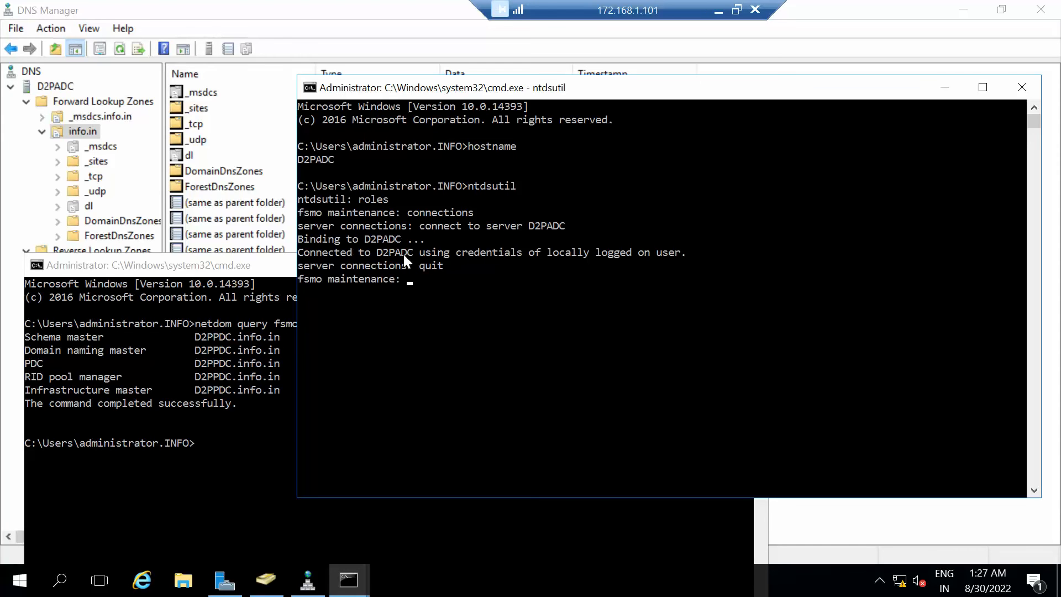
type("?")
key("Return")
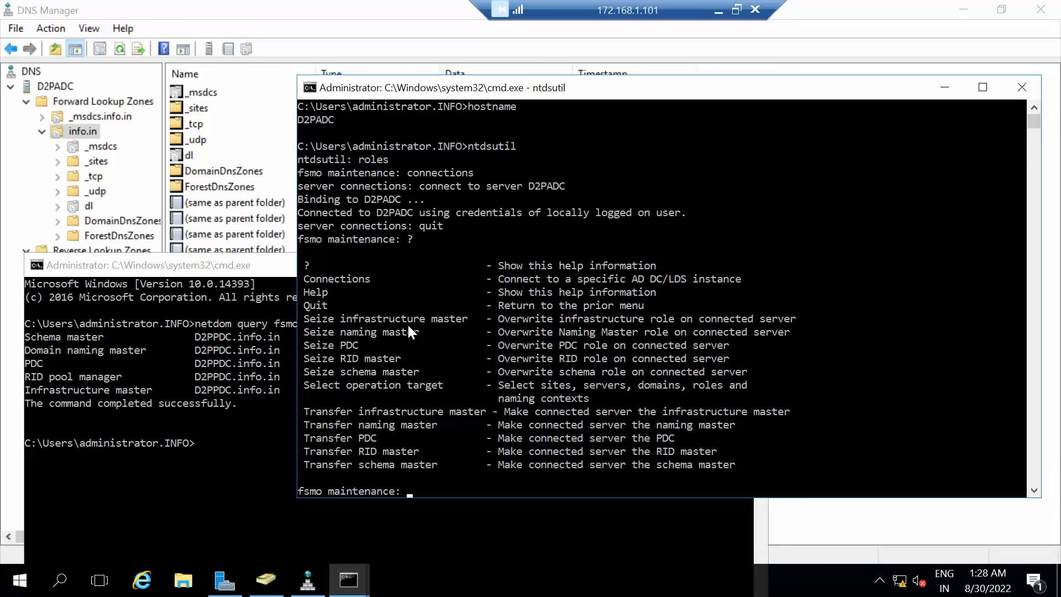
Transfer the infrastructure master to D2PADC with 'transfer infrastructure master', approving the confirmation.
type("transfer infrastructure")
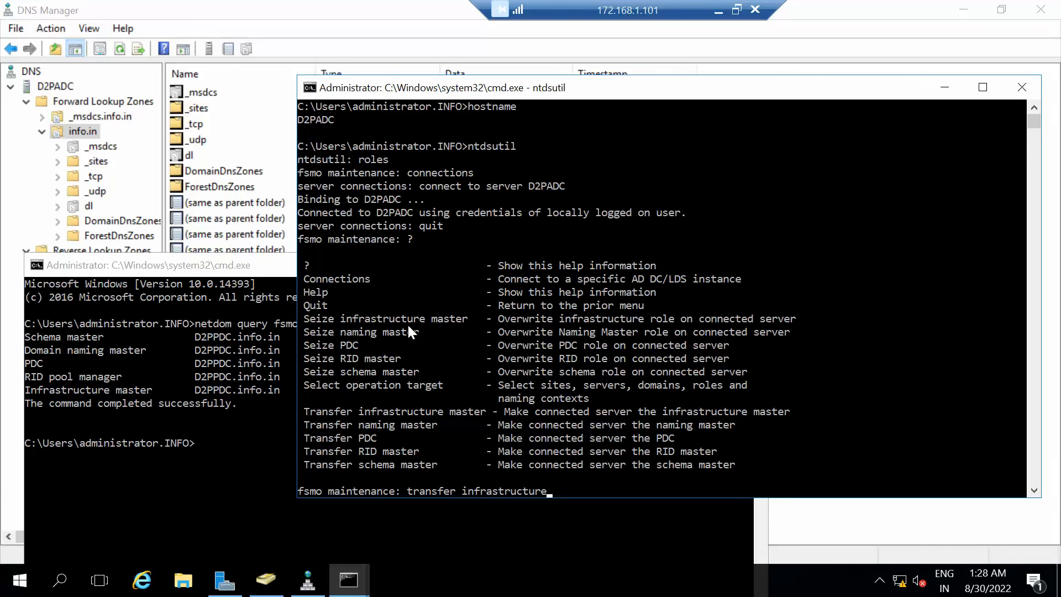
type("master")
key("Return")
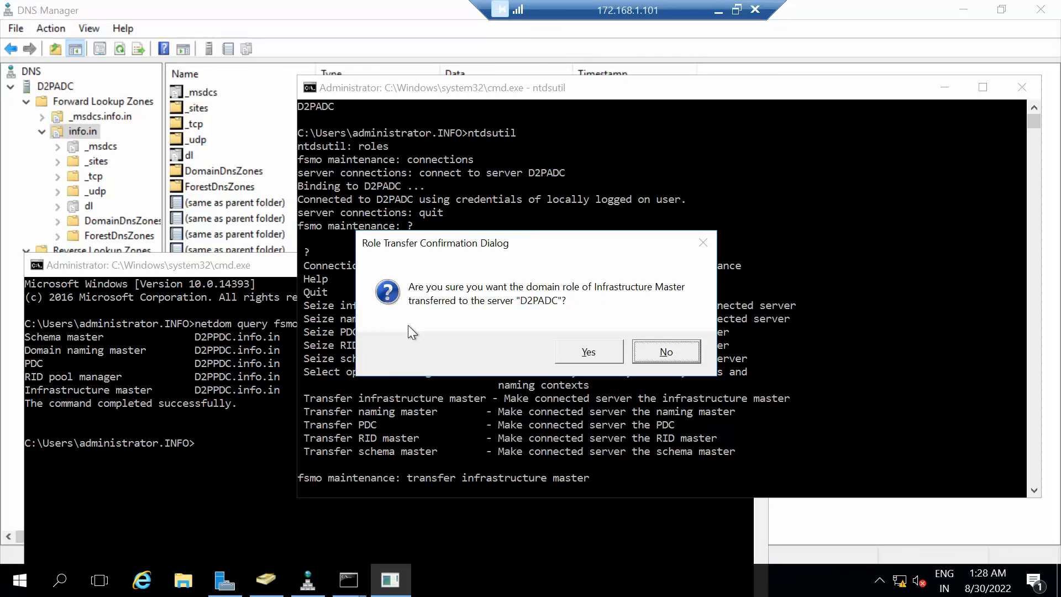
key("Left")
key("Return")
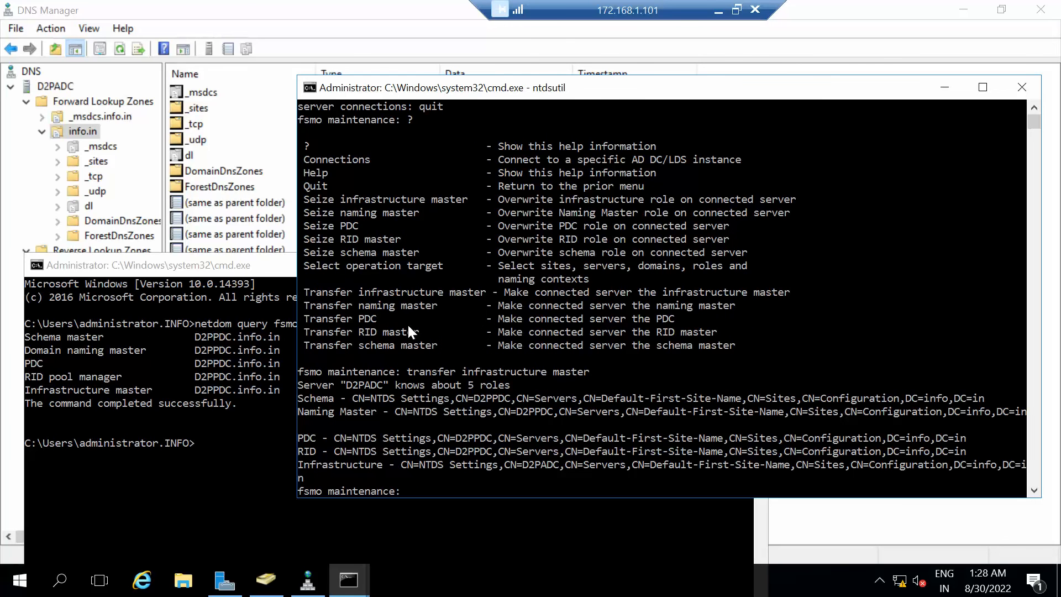
Rerun 'netdom query fsmo' and highlight the Infrastructure master now on D2PADC.
left_click(177, 515)
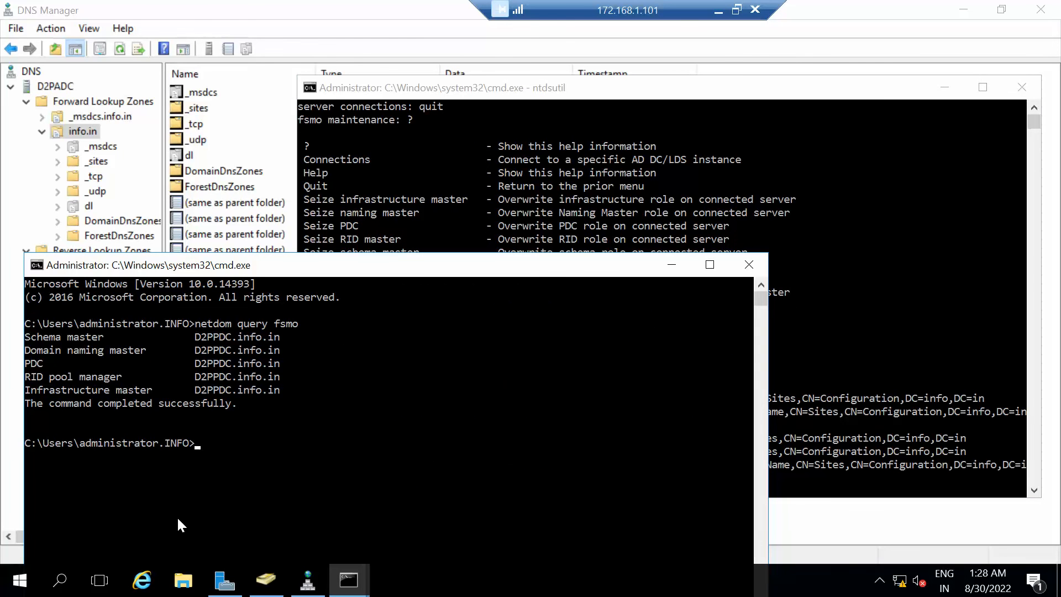
key("Up")
key("Return")
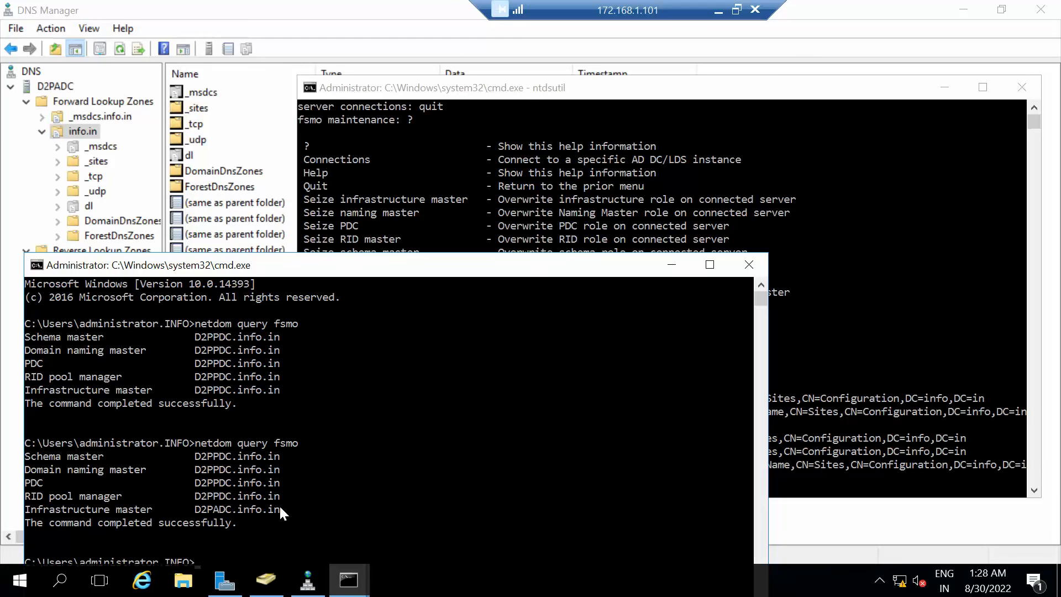
left_click_drag(296, 505, 119, 509)
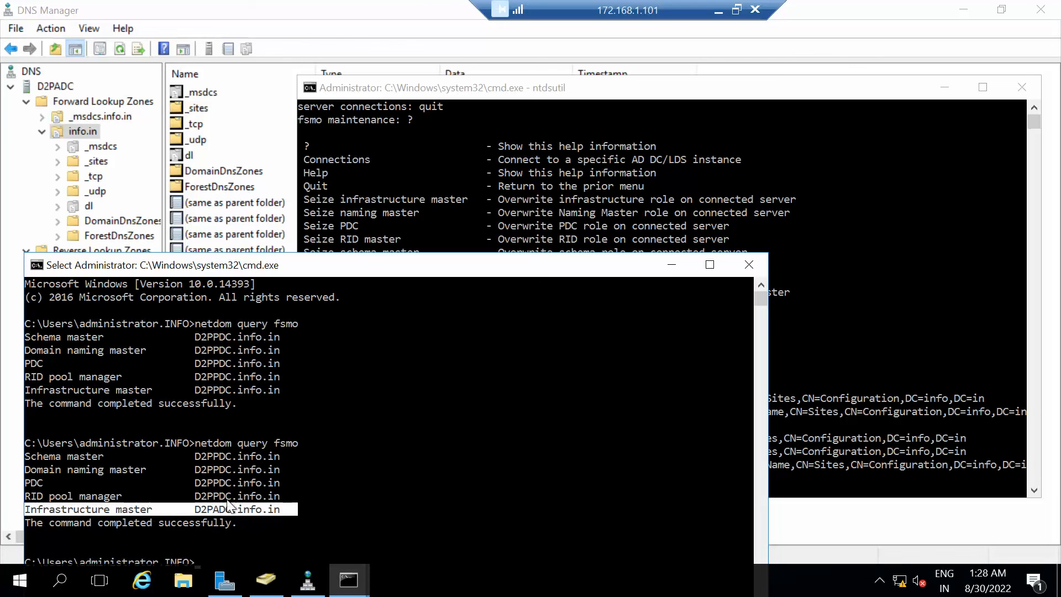
left_click(283, 391)
left_click_drag(284, 393, 109, 388)
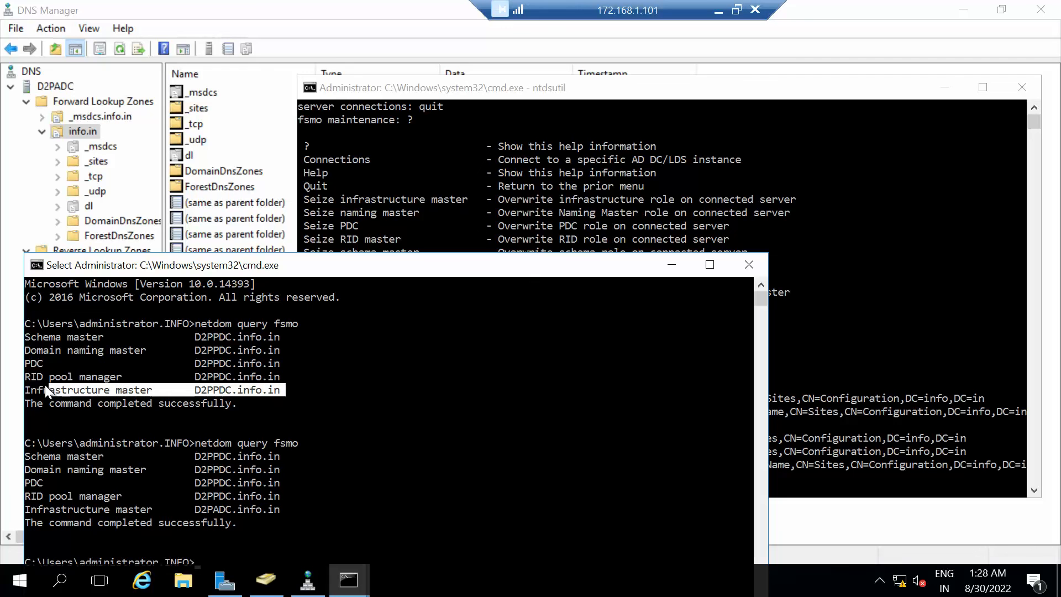
left_click_drag(24, 384, 24, 385)
left_click_drag(294, 508, 121, 510)
left_click(688, 89)
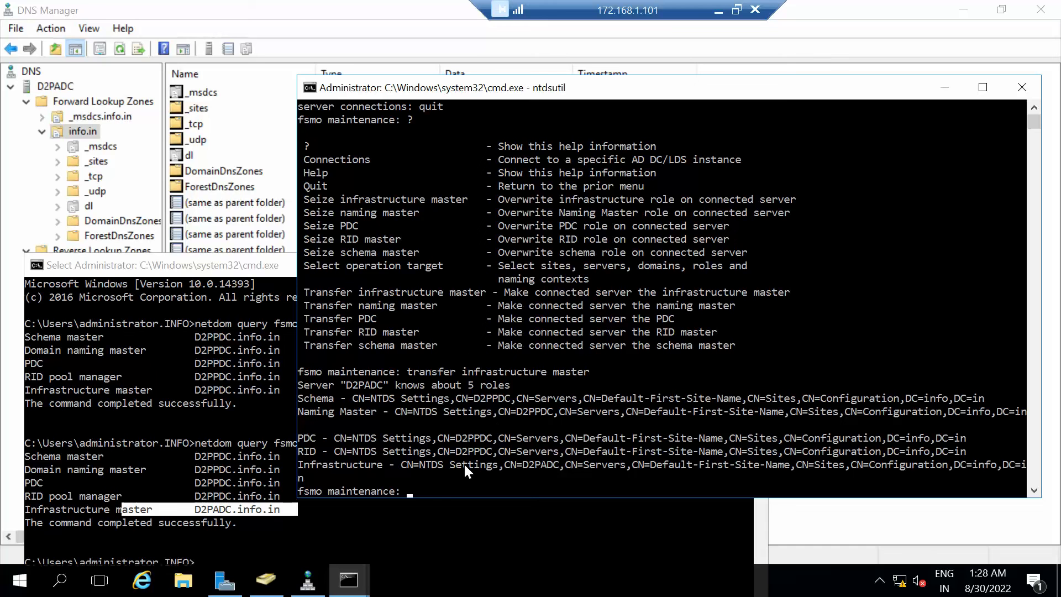
Transfer the PDC role to D2PADC with 'transfer PDC', approving the confirmation.
type("transfer PDC")
key("Return")
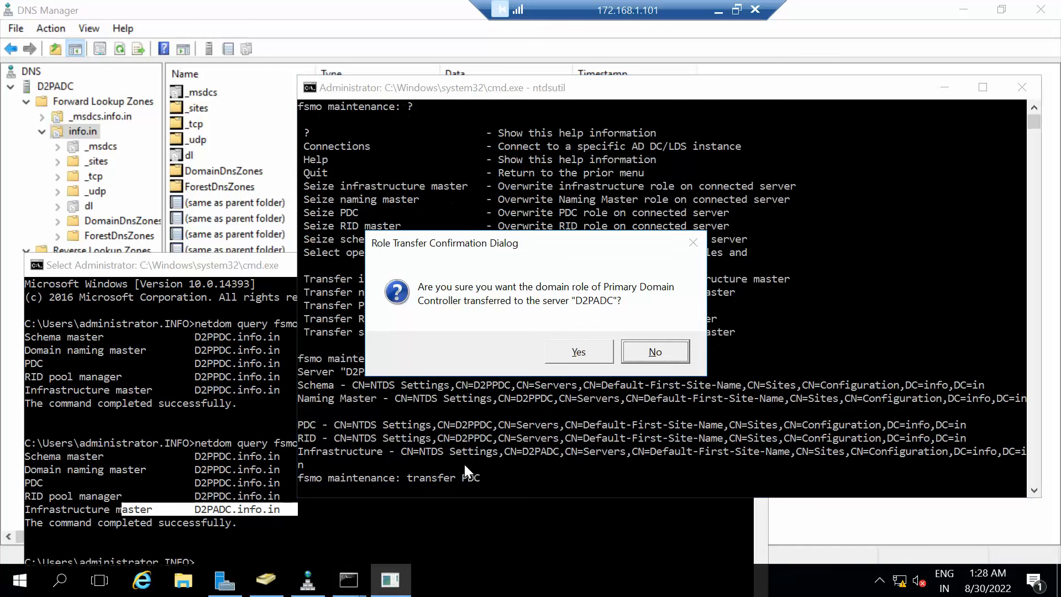
key("Left")
key("Return")
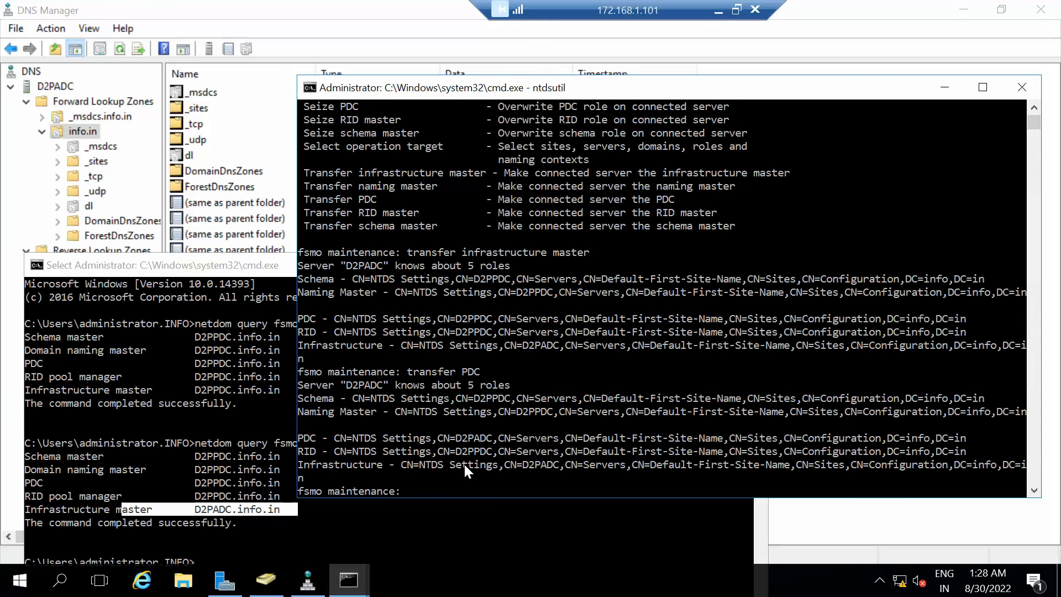
Rerun 'netdom query fsmo' and highlight the PDC role now on D2PADC.
left_click(150, 472)
key("Up")
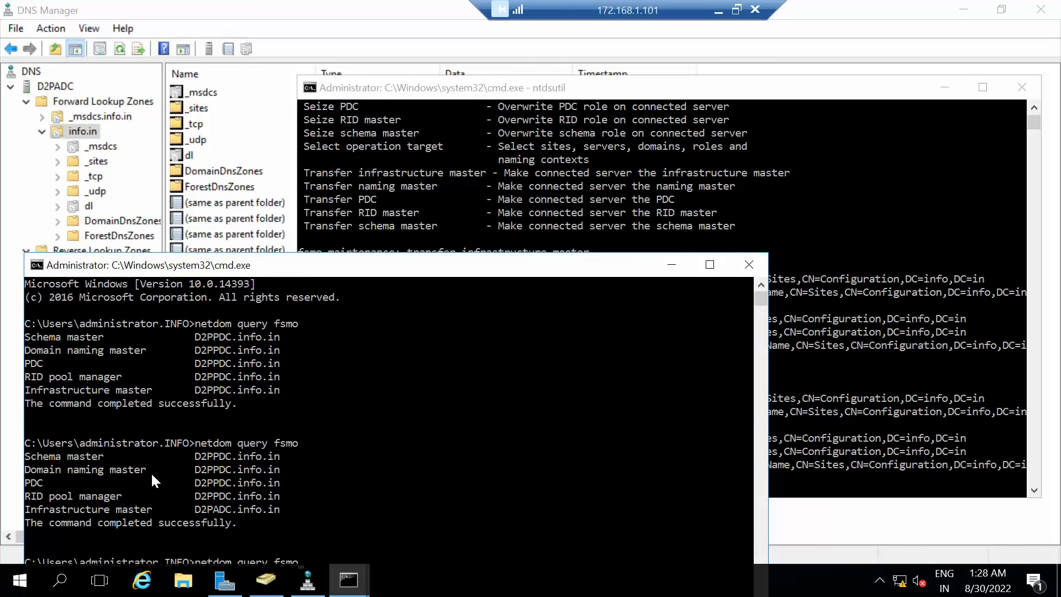
key("Return")
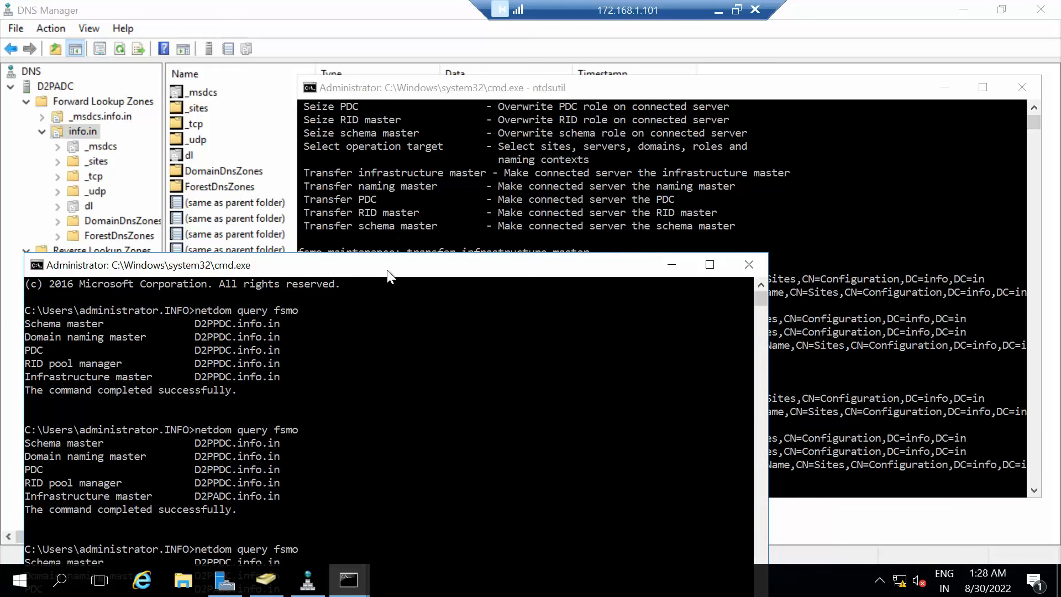
left_click_drag(386, 270, 389, 127)
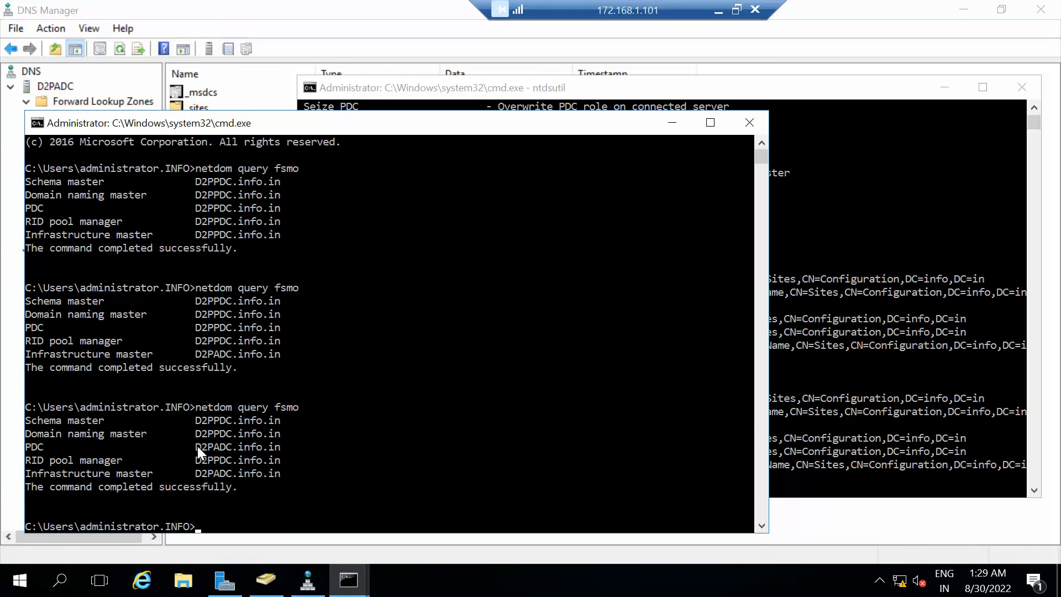
left_click_drag(283, 446, 177, 435)
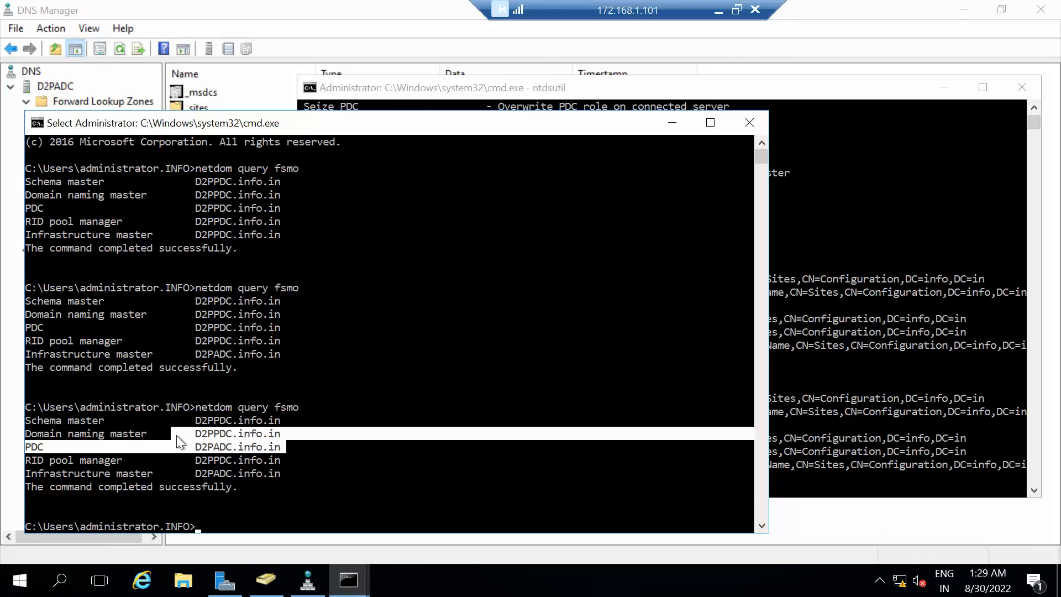
left_click(904, 194)
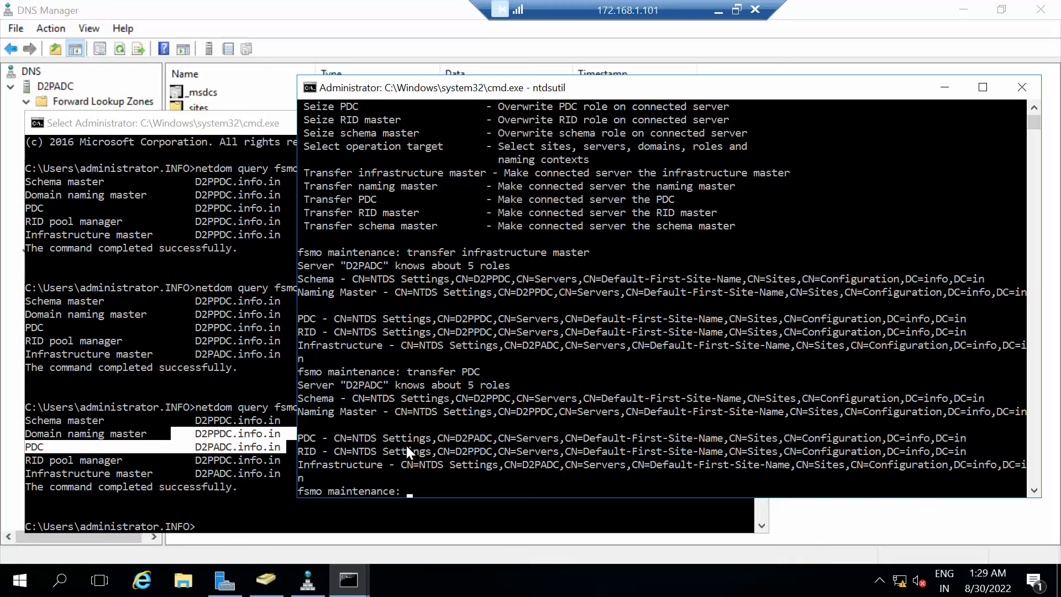
Quit ntdsutil twice, exit, and close both command prompt windows.
type("quit")
key("Return")
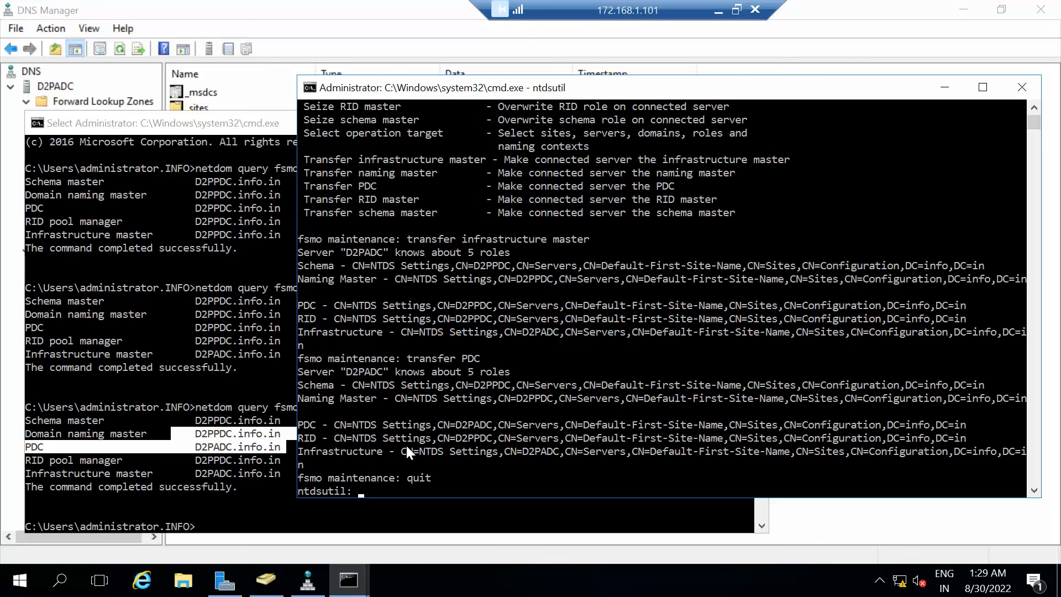
type("quit")
key("Return")
type("exit")
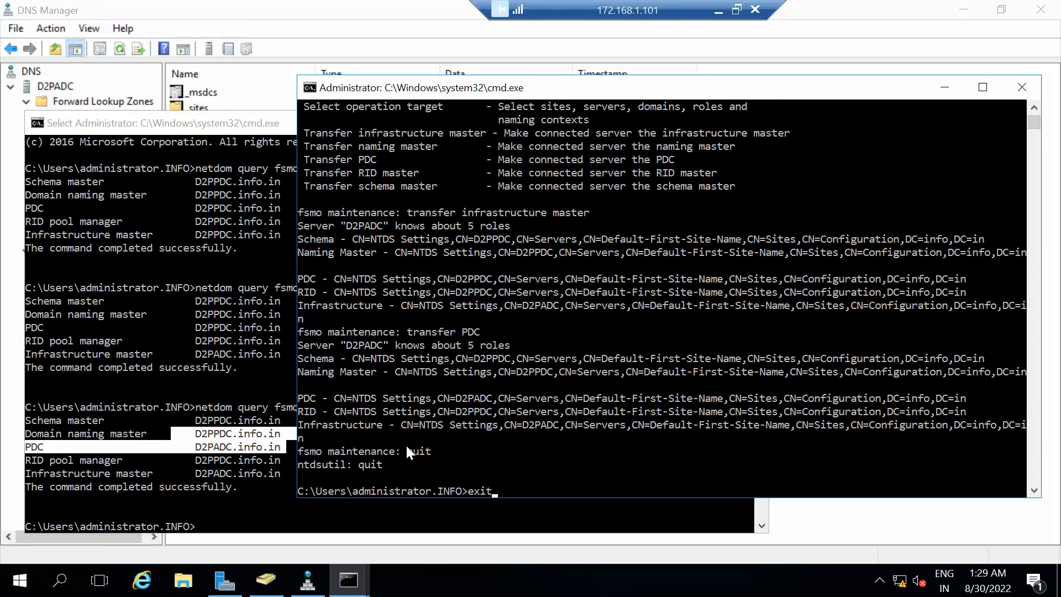
key("Return")
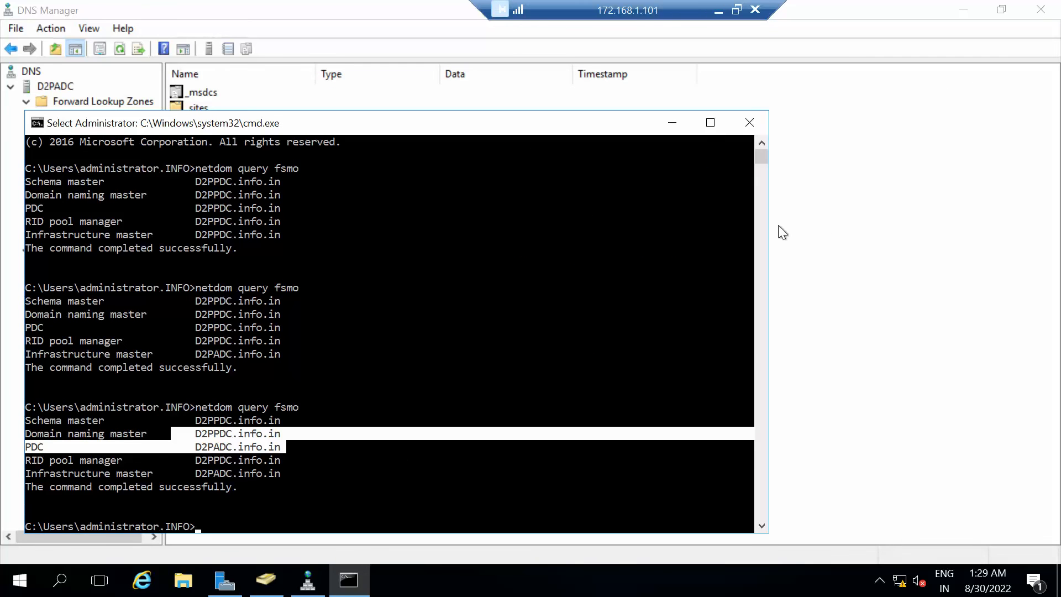
left_click(747, 122)
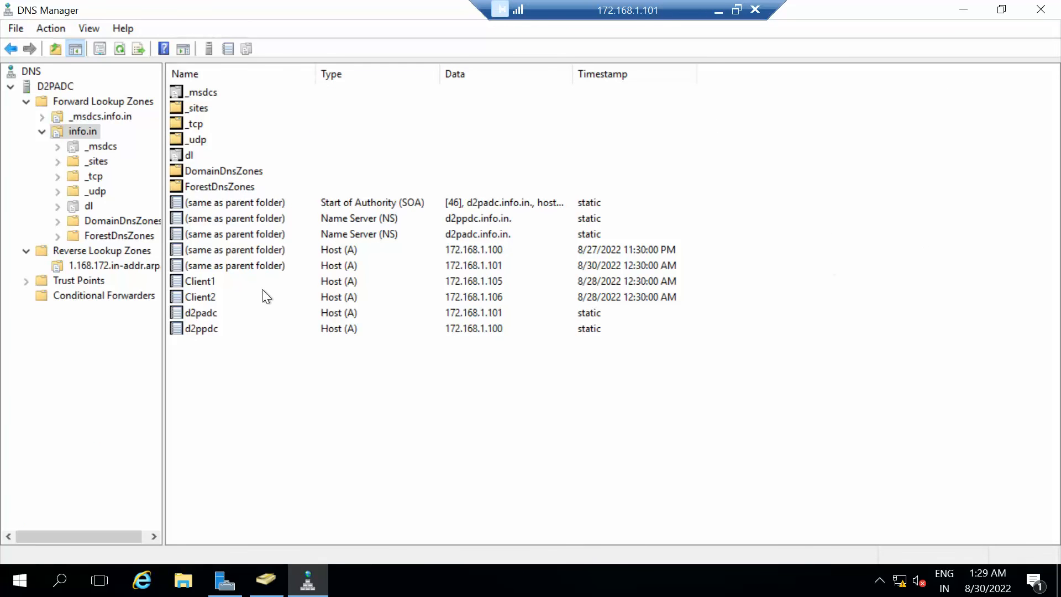
Check info.in's Operations Masters in ADUC, with RID still on D2PPDC.info.in, then close ADUC.
left_click(266, 583)
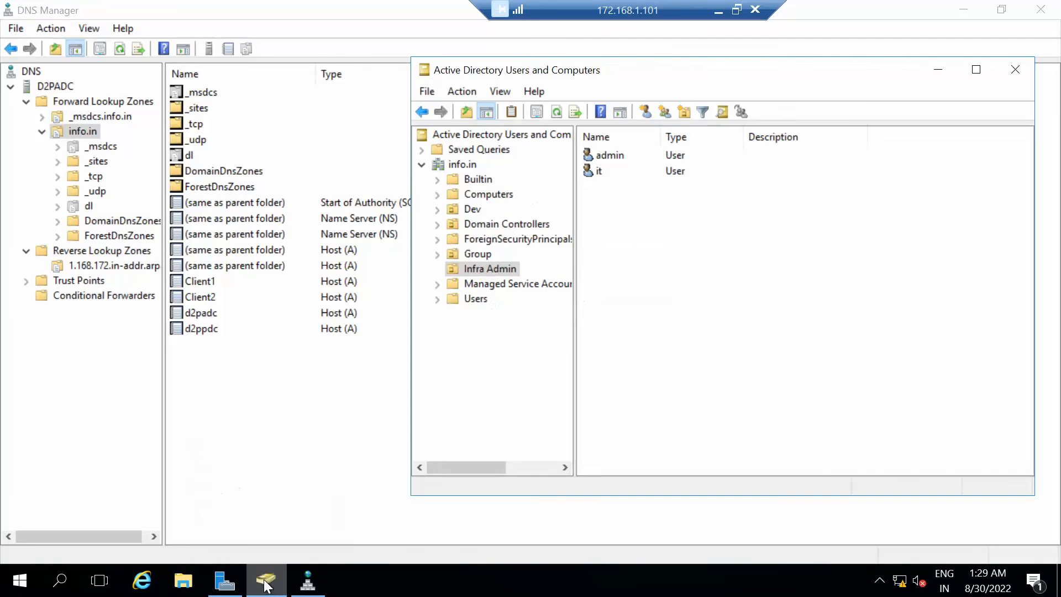
left_click(447, 165)
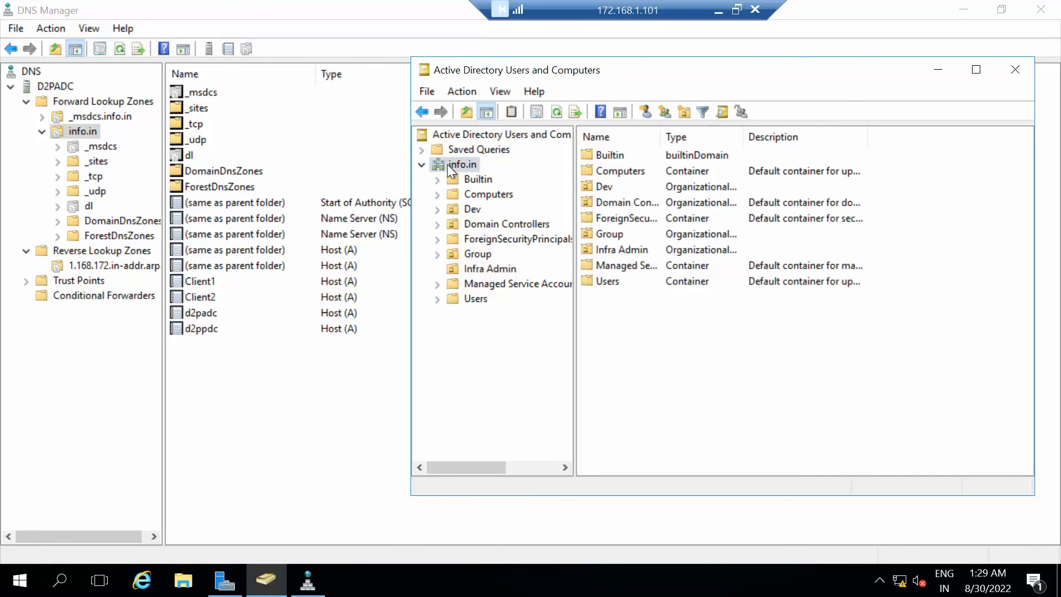
right_click(447, 164)
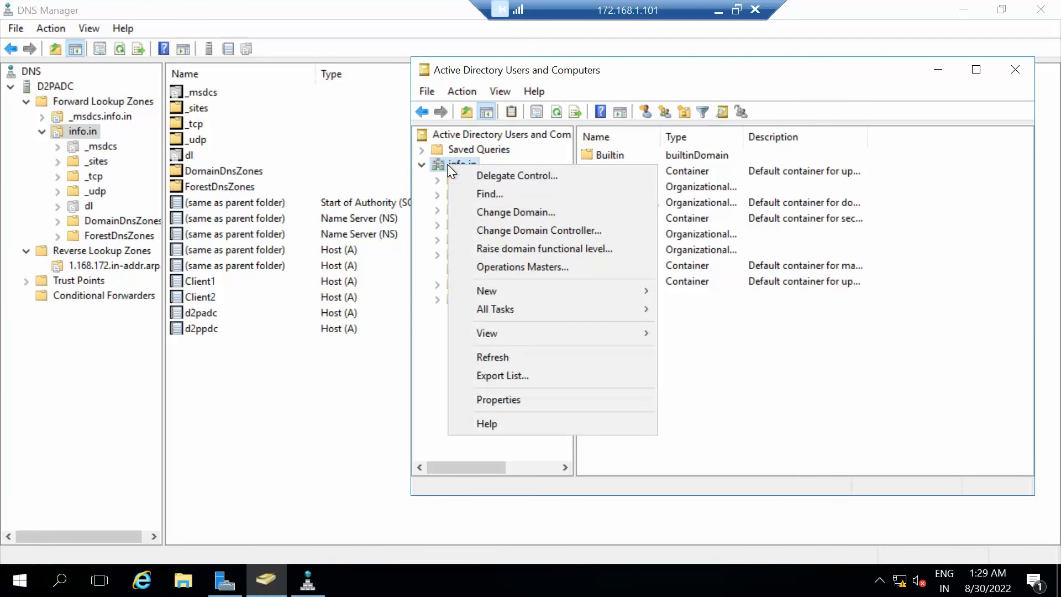
left_click(541, 267)
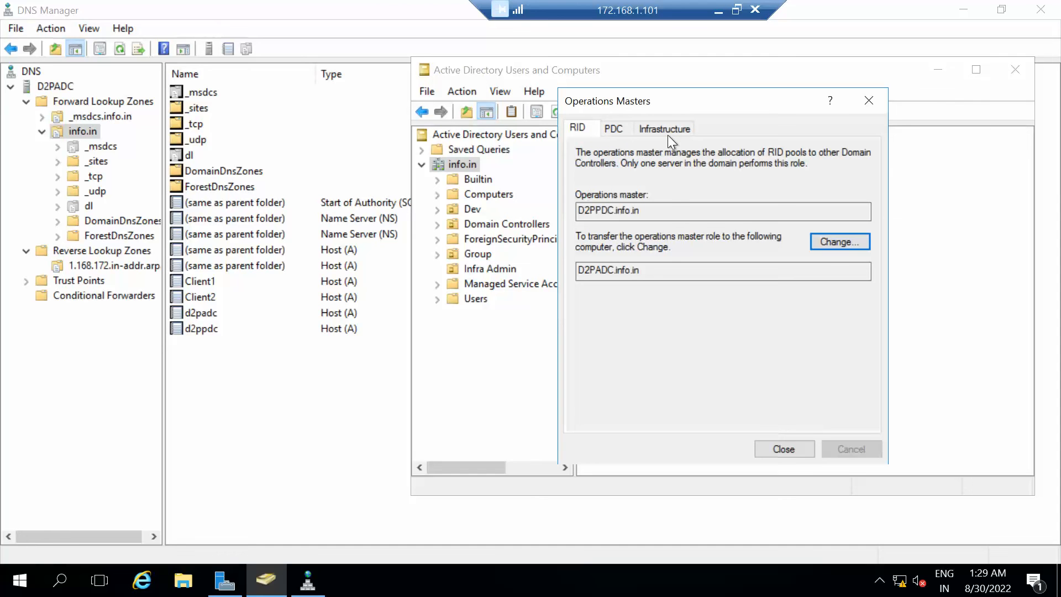
left_click(783, 449)
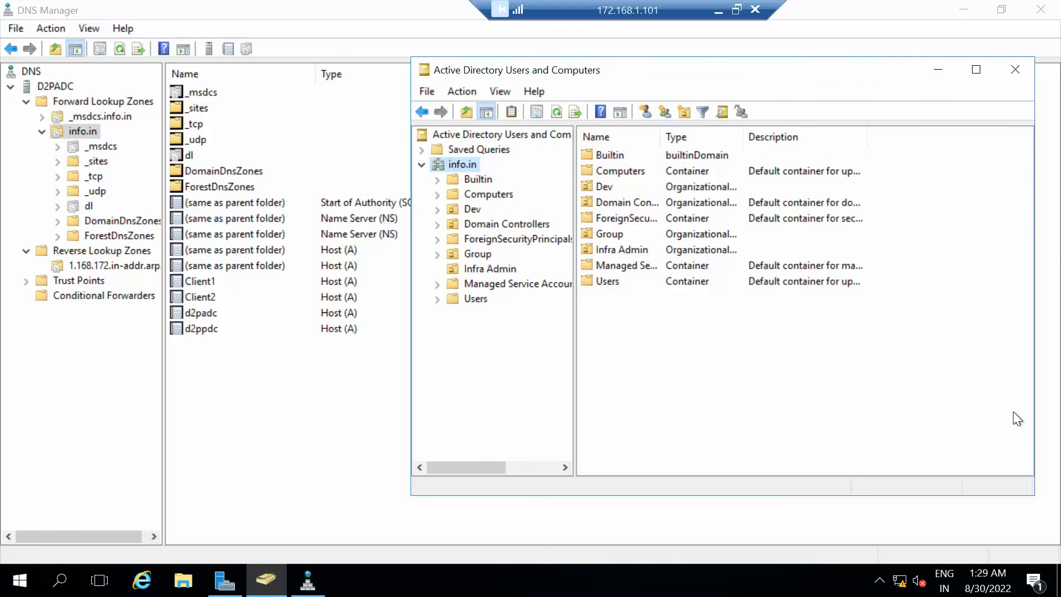
left_click(1014, 71)
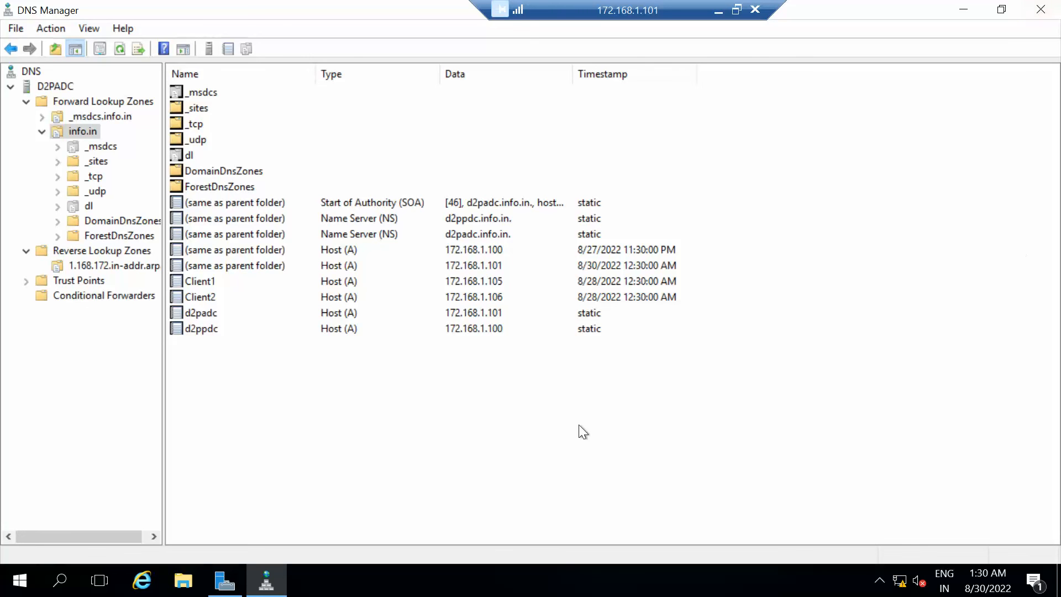
Launch Active Directory Users and Computers from Server Manager's Tools menu and expand info.in.
left_click(238, 579)
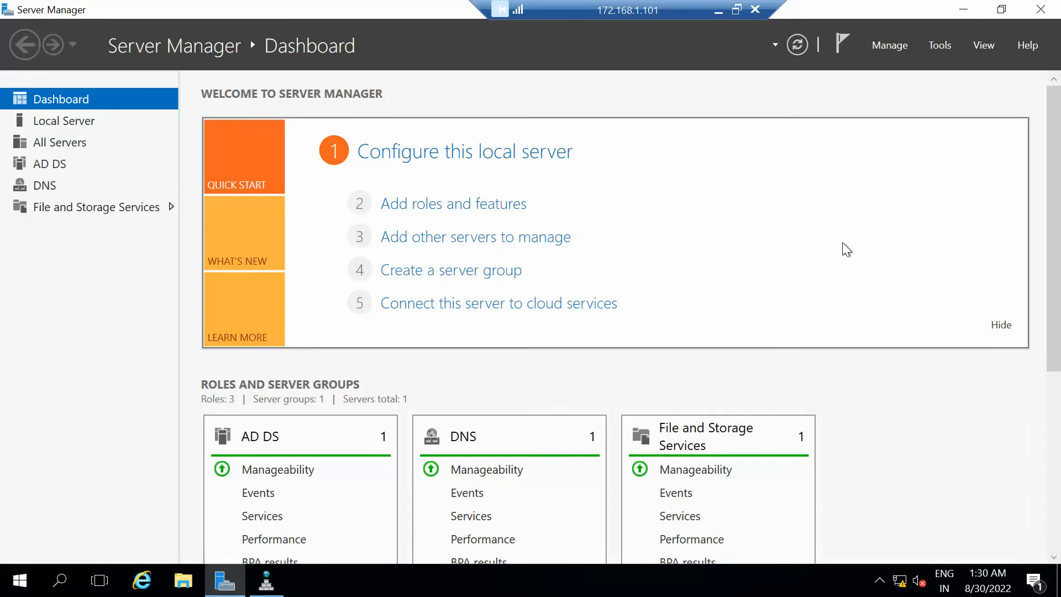
left_click(935, 49)
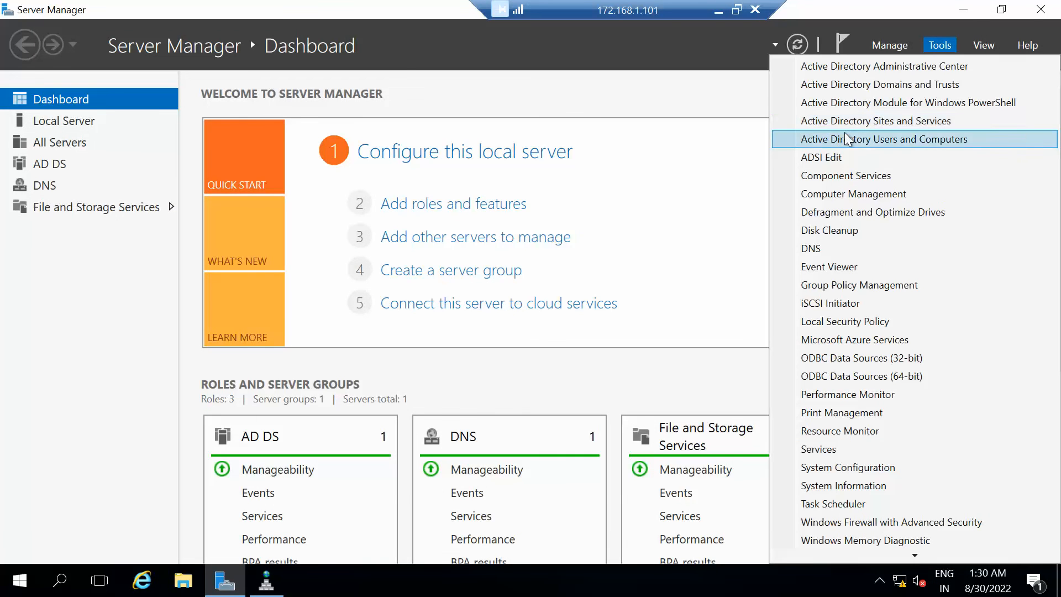
left_click(849, 141)
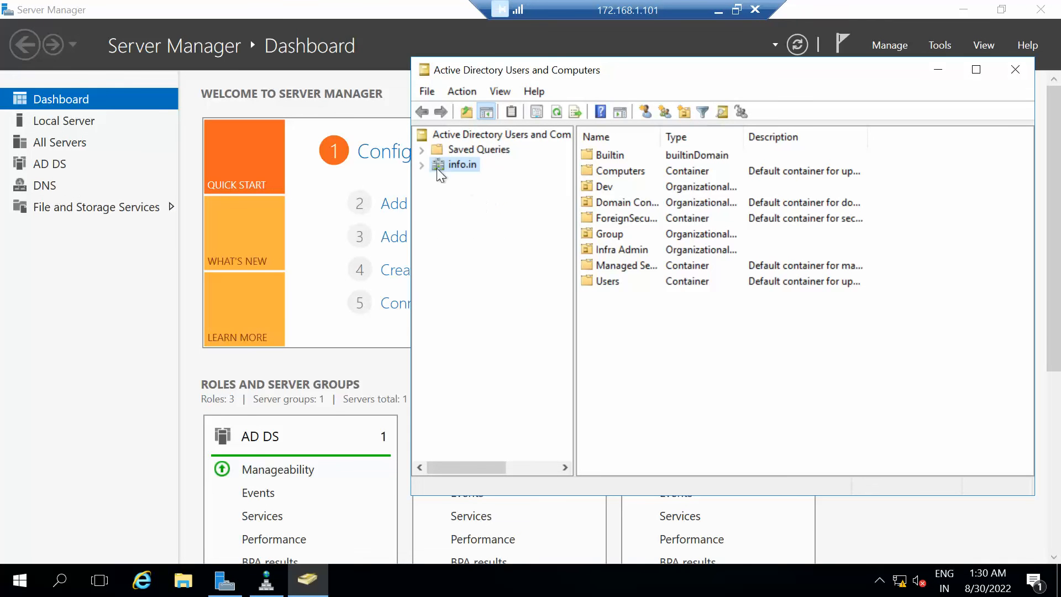
left_click(421, 165)
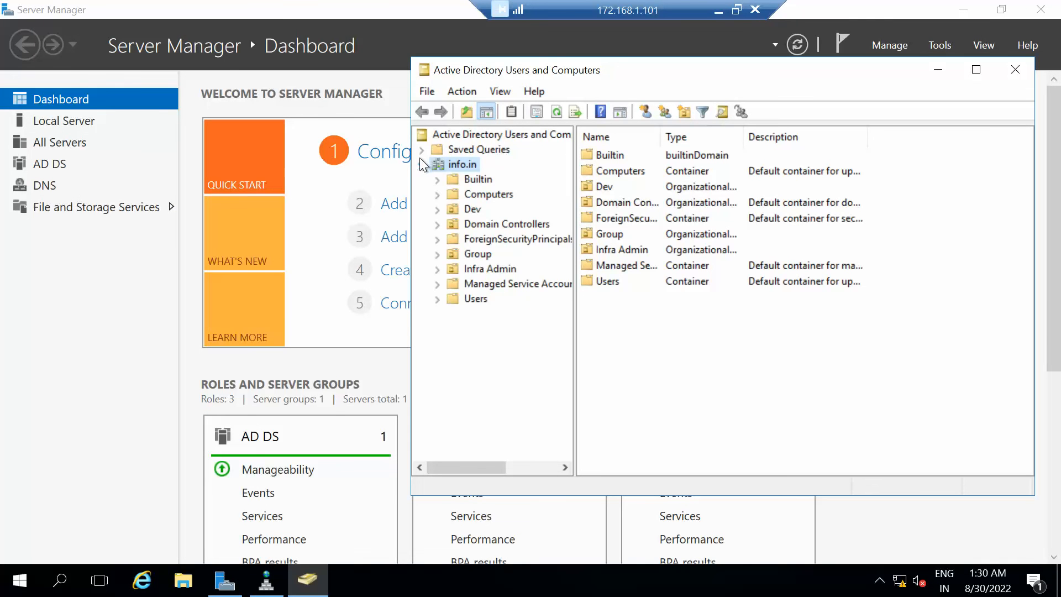
Select the four Dev users and two Infra Admin users, then minimize the remote session.
left_click(464, 208)
left_click_drag(646, 218, 612, 143)
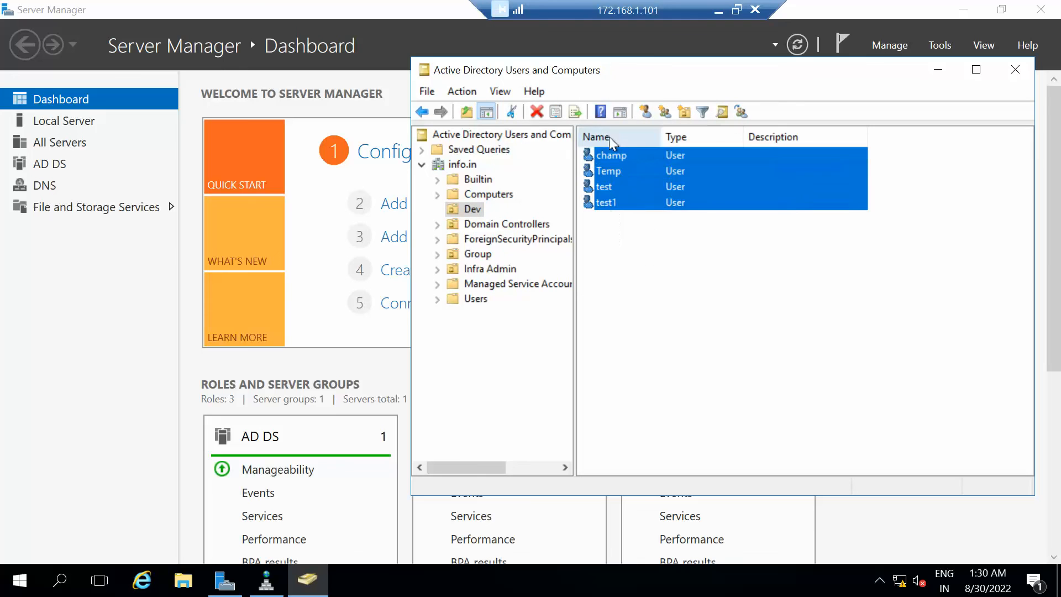
left_click(467, 270)
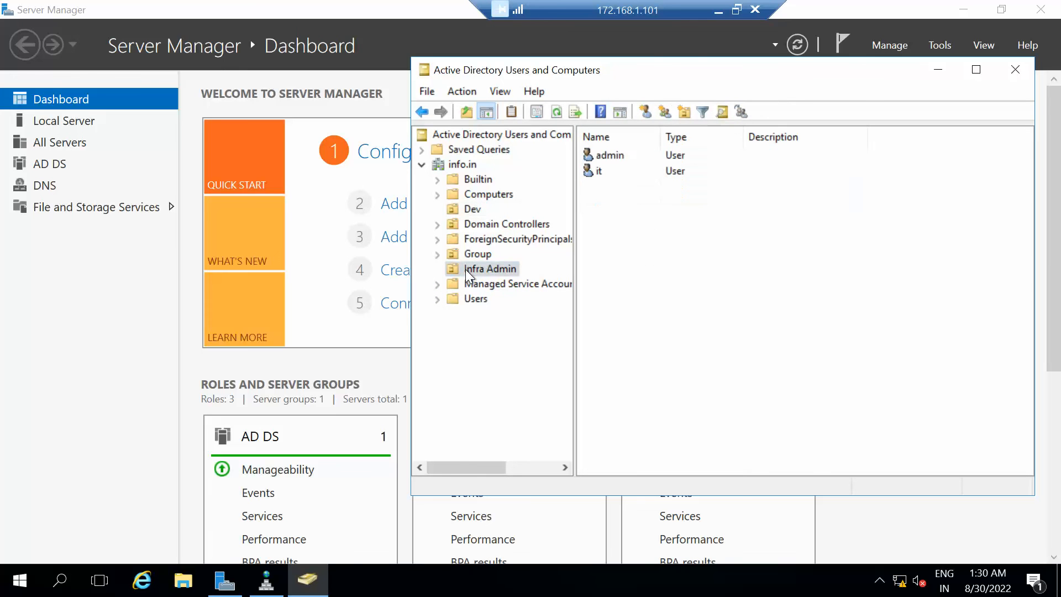
left_click_drag(665, 287, 625, 166)
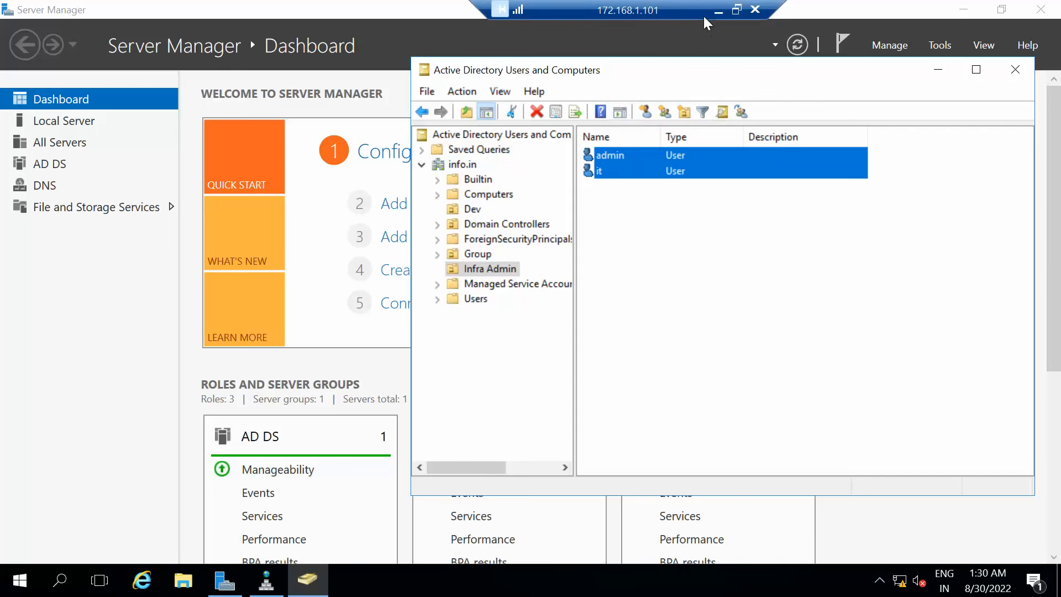
left_click(718, 10)
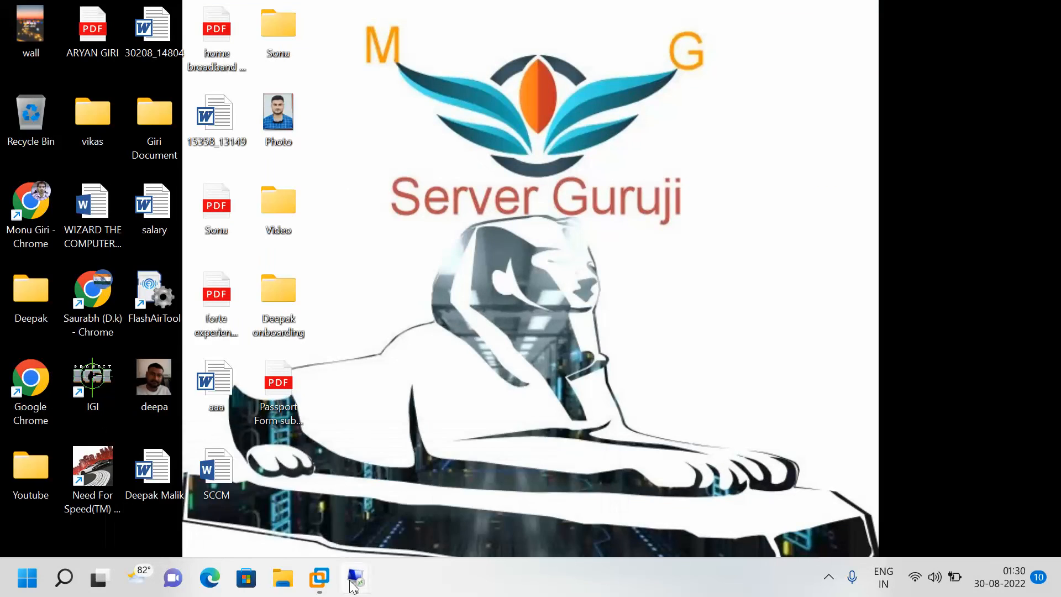
Restore the 172.168.1.102 remote session and launch Active Directory Users and Computers.
mouse_move(354, 584)
left_click(487, 511)
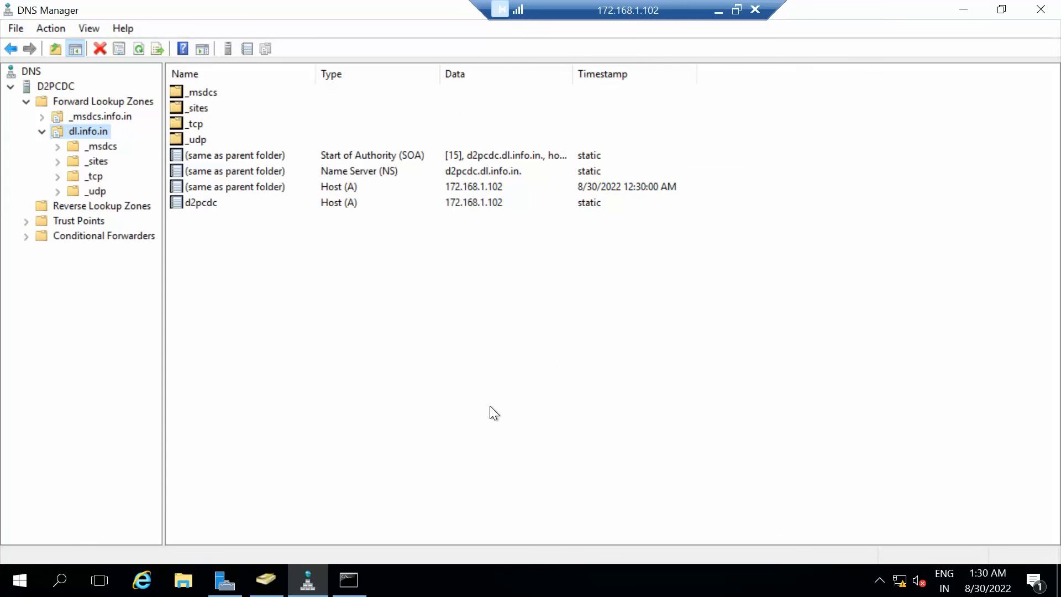
left_click(266, 580)
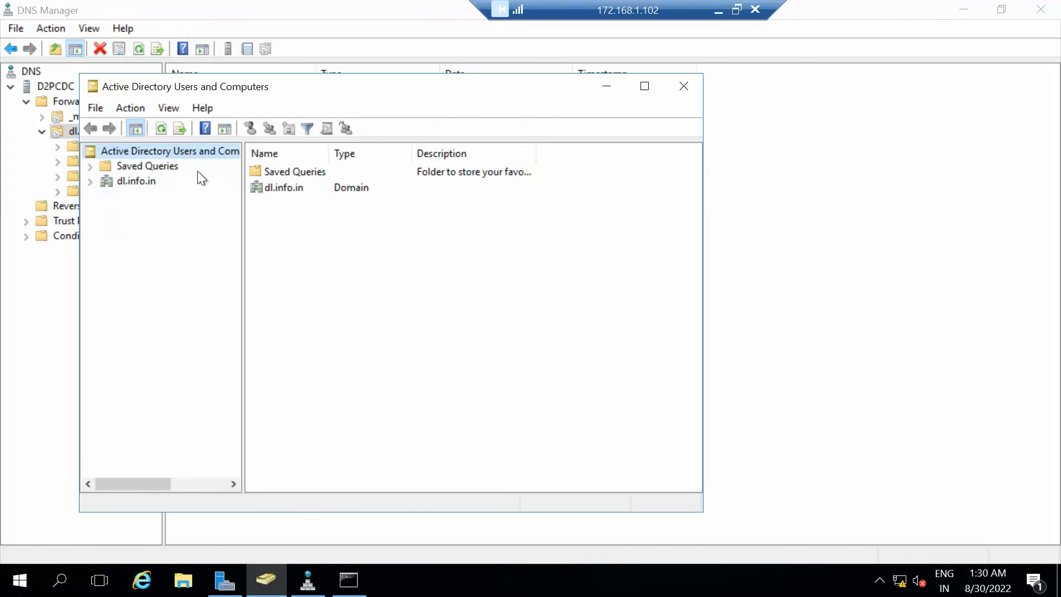
Expand dl.info.in and bring up its New submenu for creating objects.
left_click(91, 182)
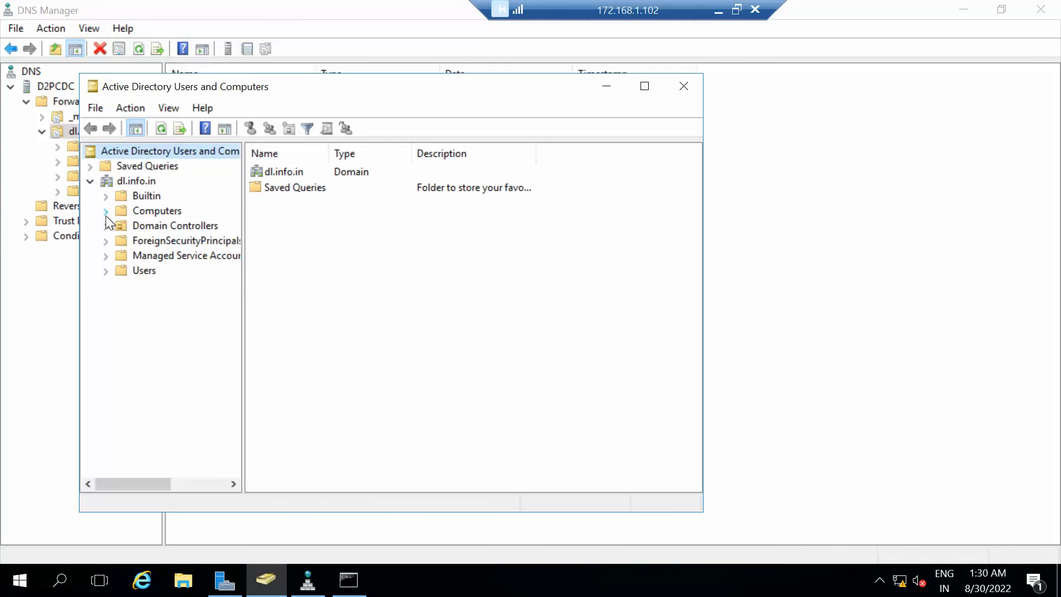
left_click(106, 181)
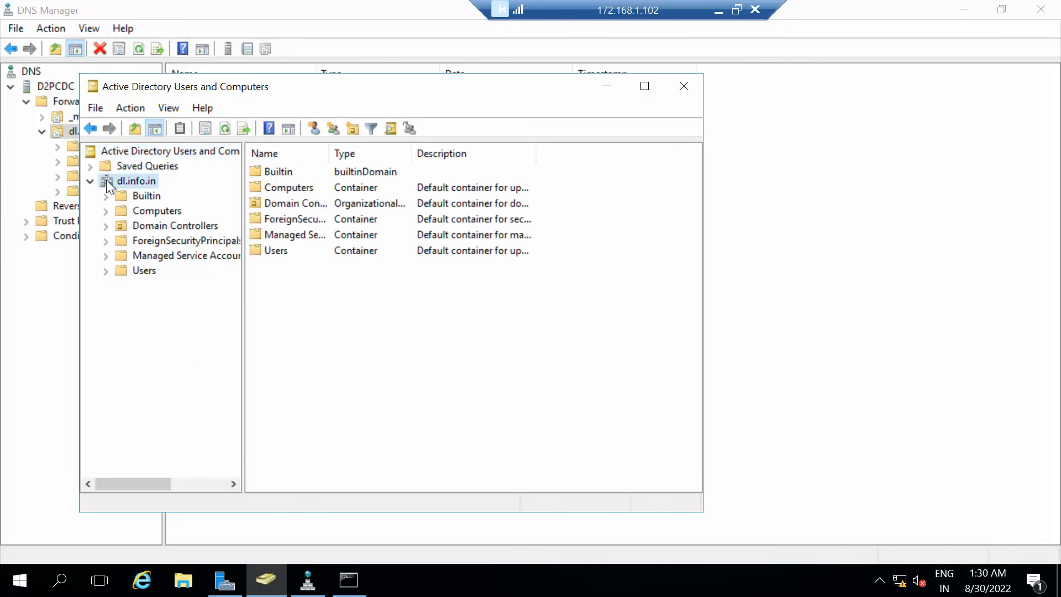
right_click(106, 181)
mouse_move(244, 319)
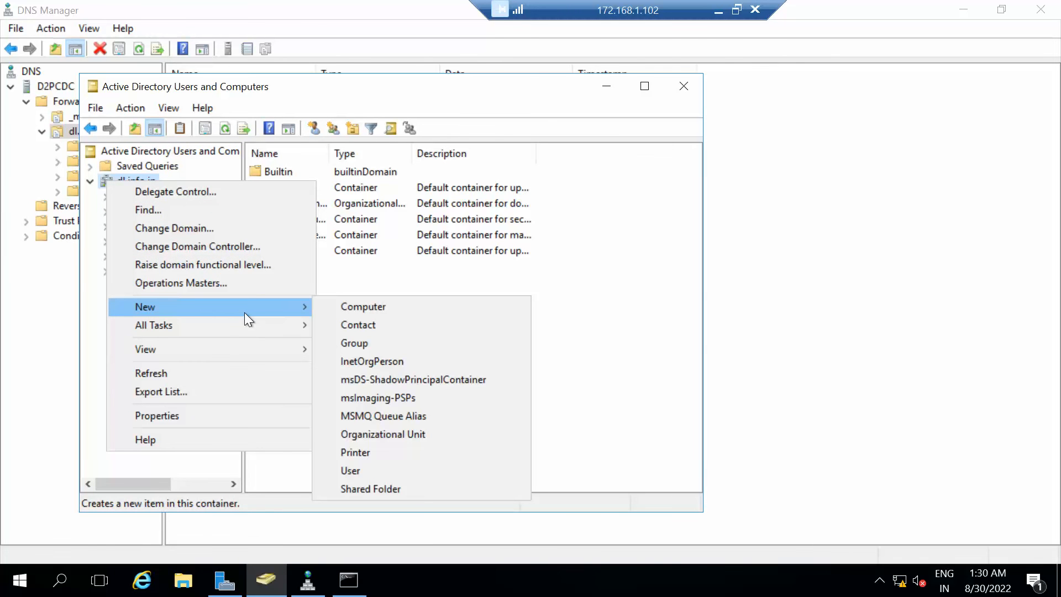
Add an organizational unit named 'Dem' under dl.info.in, then open Dem's context menu.
left_click(358, 436)
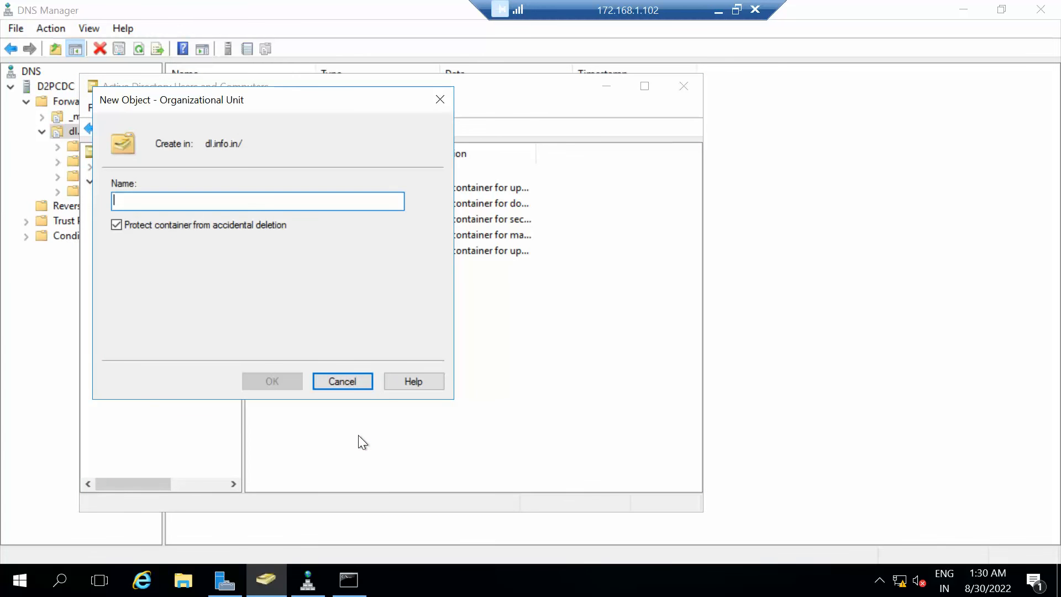
type("Dem")
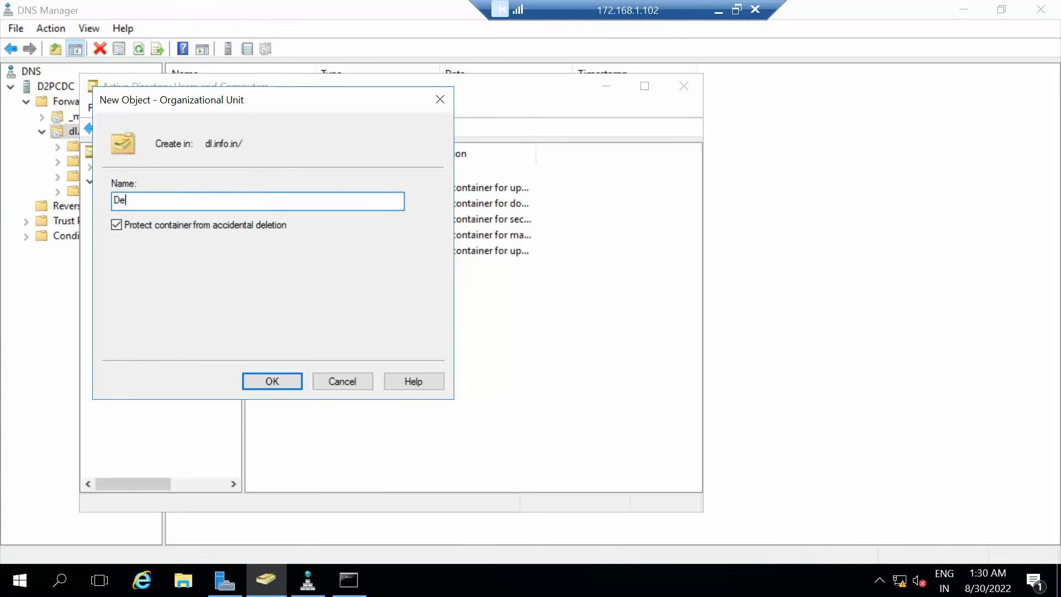
key("Return")
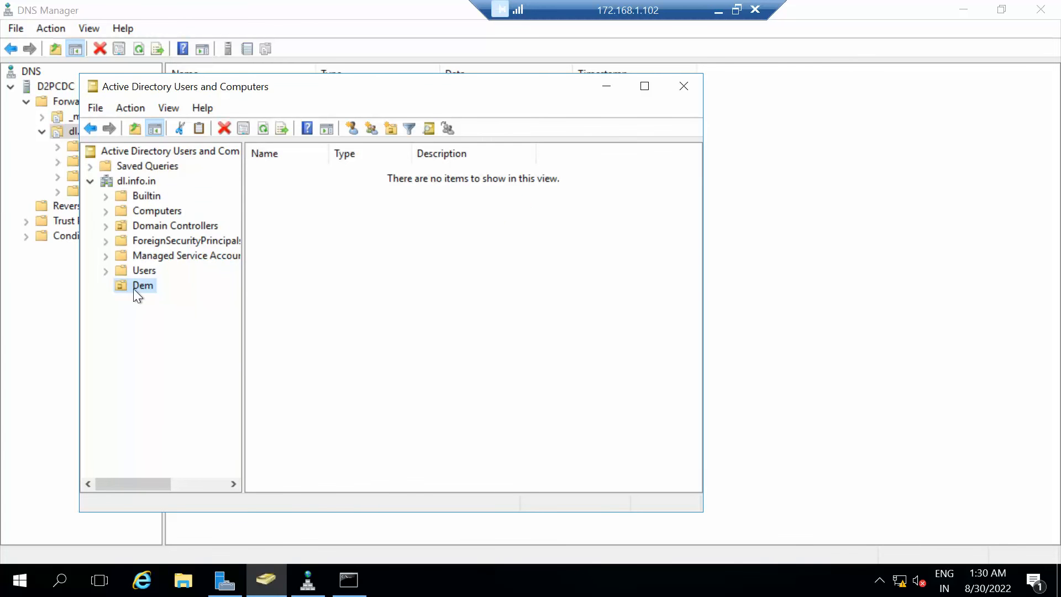
right_click(135, 288)
Start a new user in Dem, entering the first name, last name and logon name.
mouse_move(188, 359)
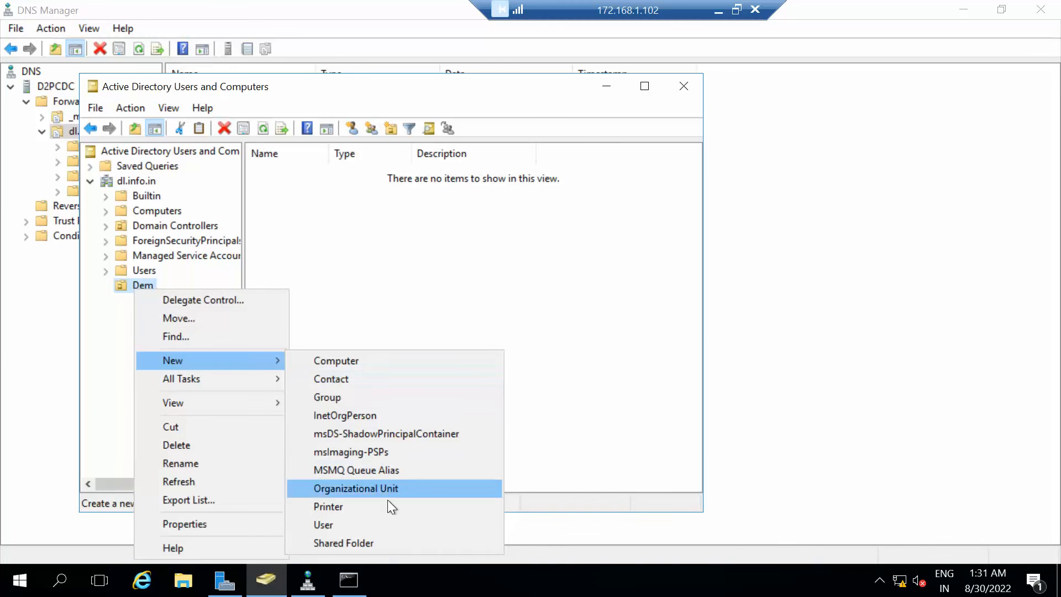
left_click(332, 523)
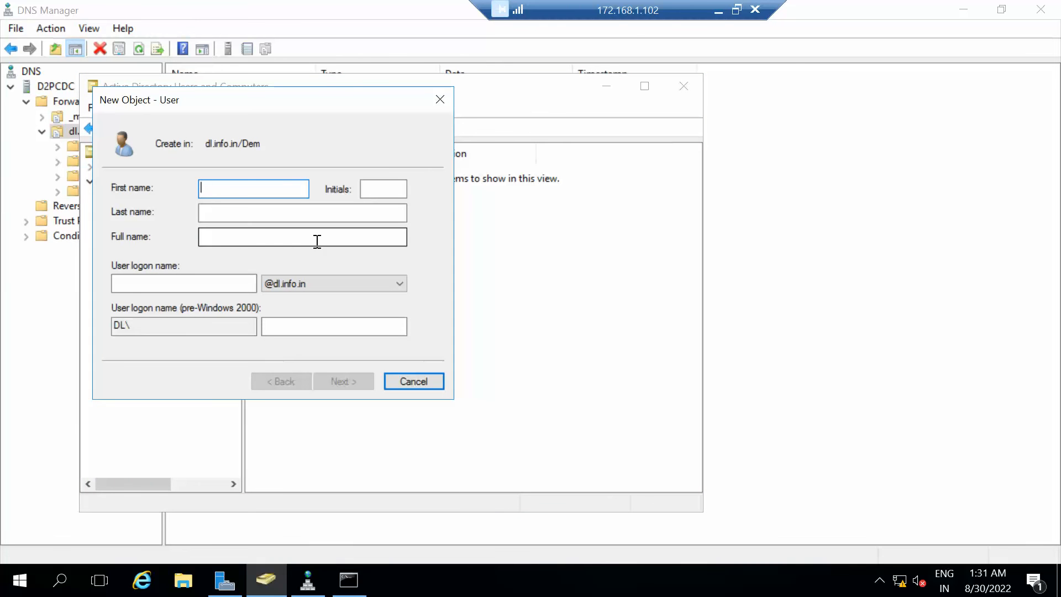
type("adfdg")
key("Tab")
key("Tab")
type("asdfs")
key("Tab")
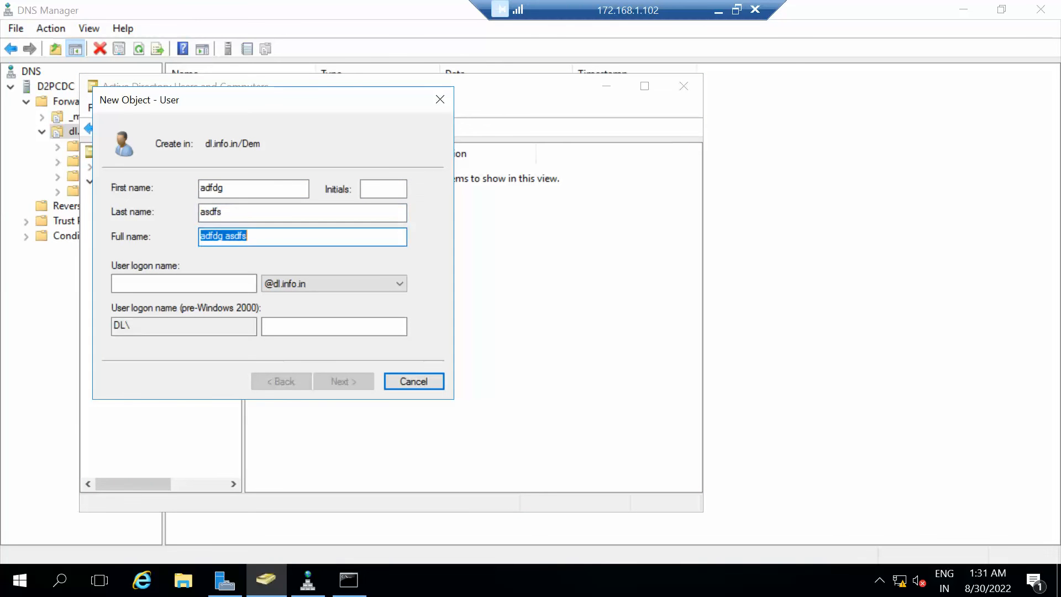
key("Tab")
type("as")
key("Return")
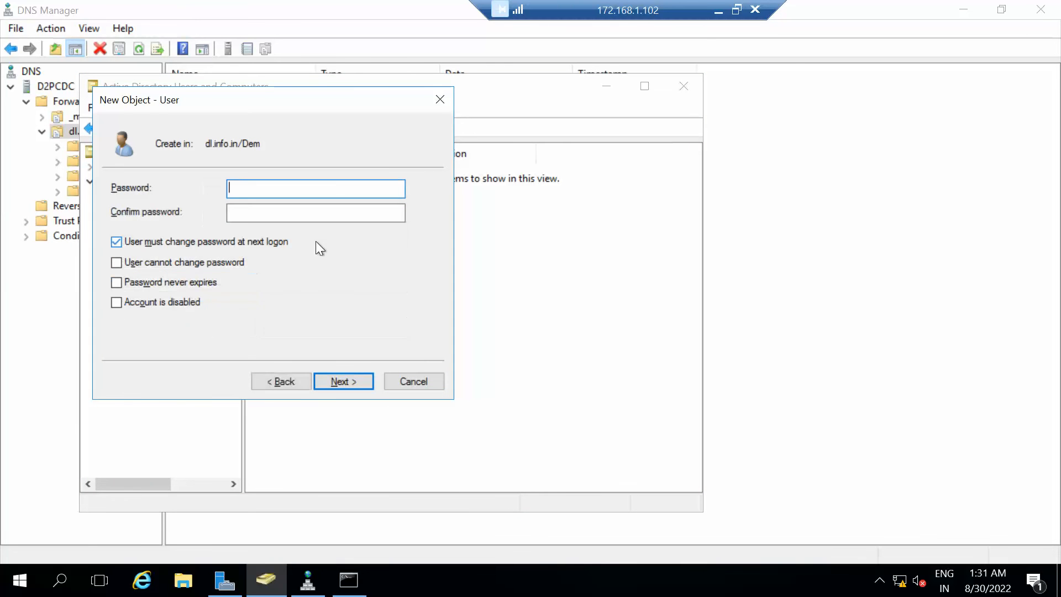
Set the user's password to never expire with no change at next logon, finish, and close ADUC.
type("••••••••")
key("Tab")
type("••••••••")
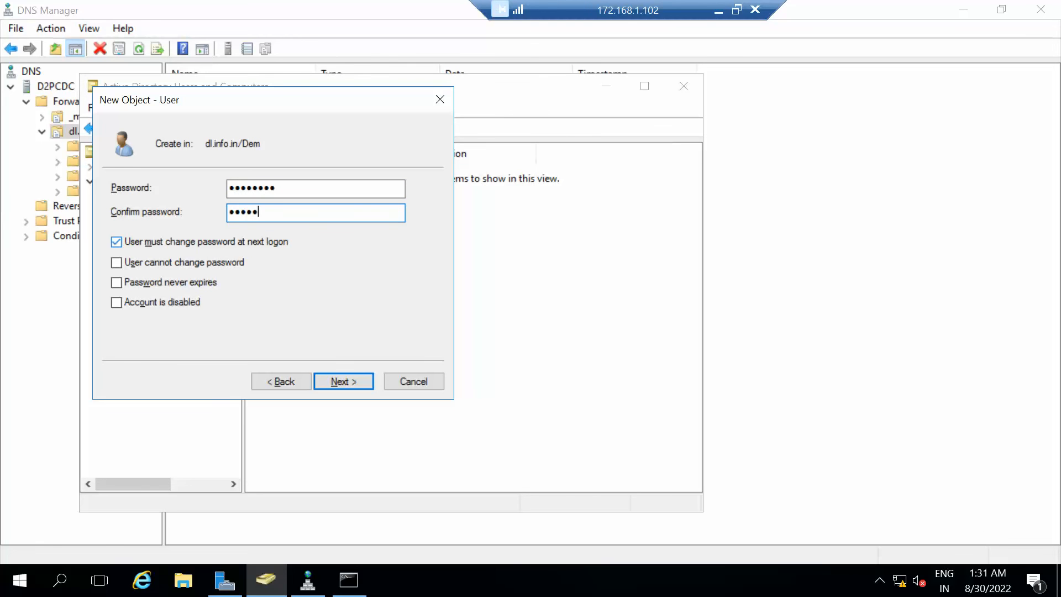
left_click(148, 241)
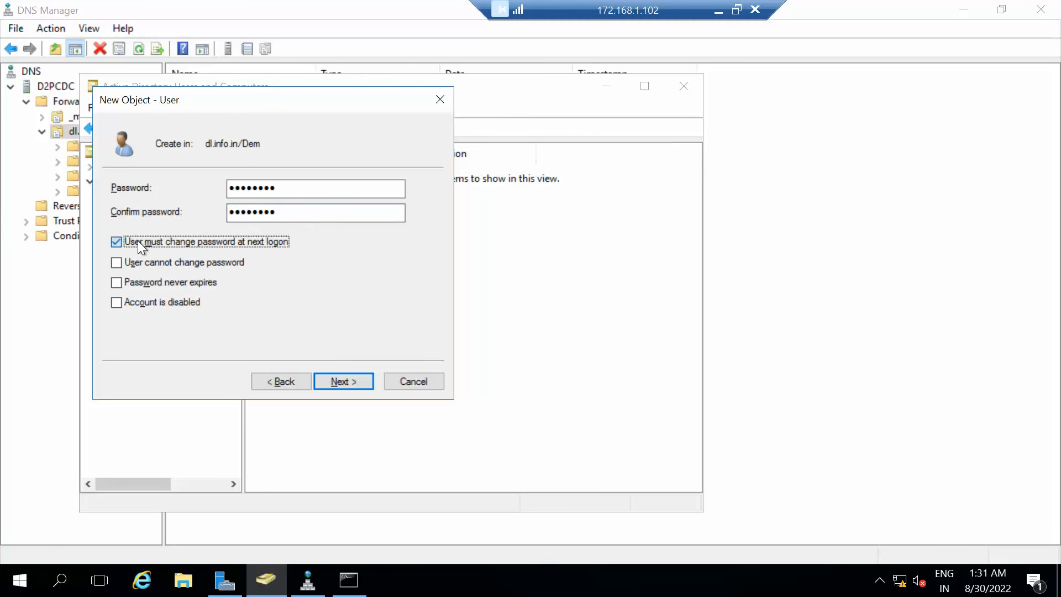
left_click(137, 283)
left_click(331, 380)
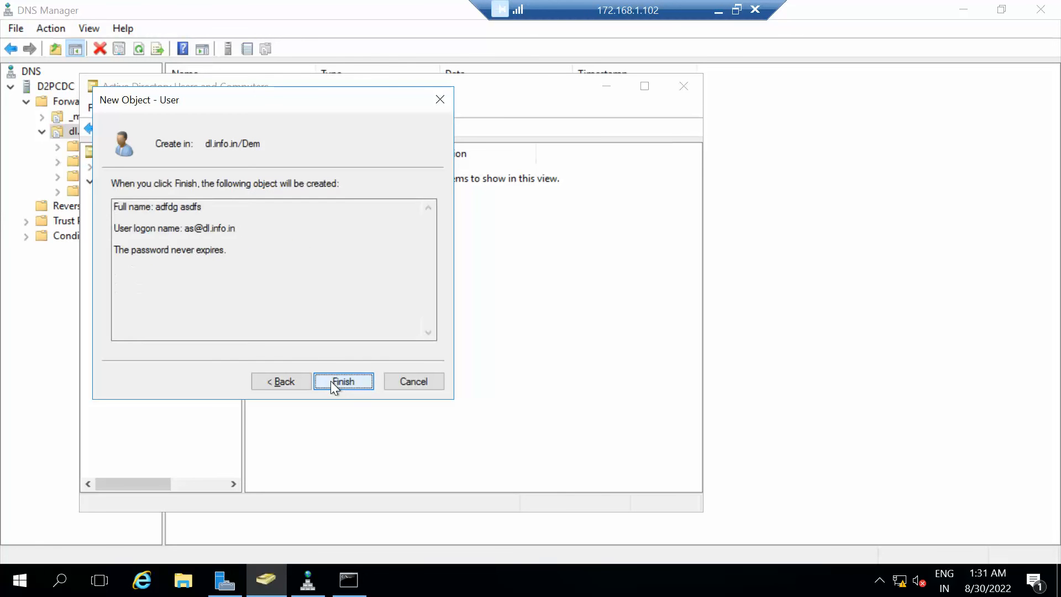
left_click(331, 382)
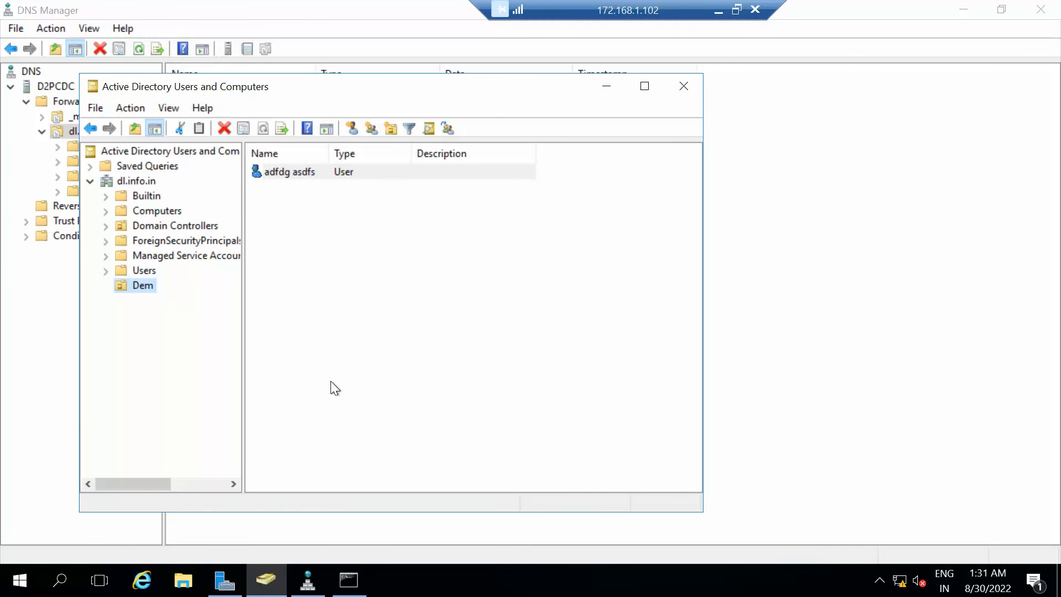
left_click(684, 89)
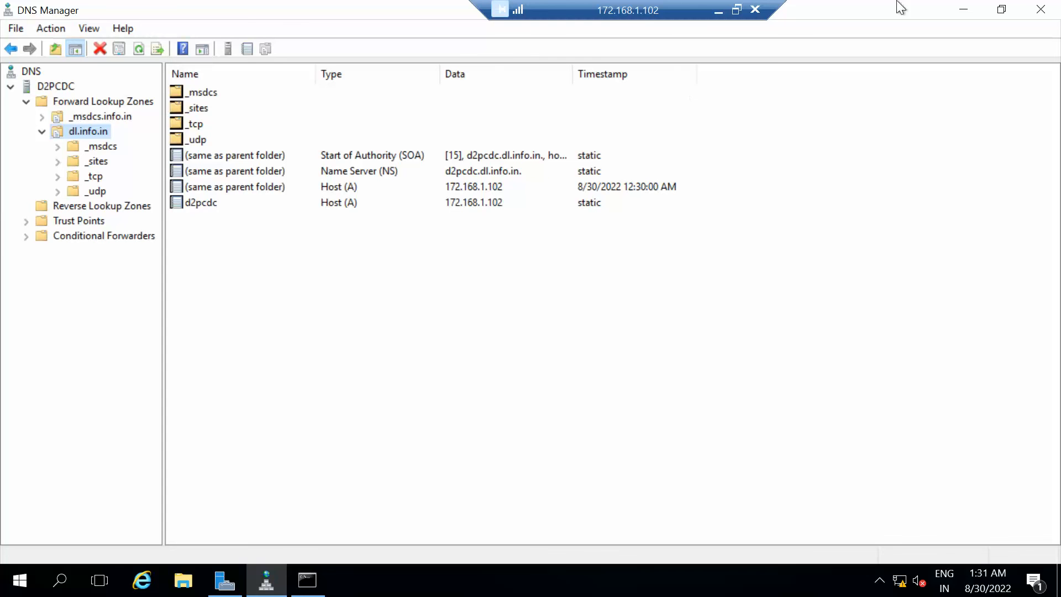
Close DNS Manager, refresh the remote desktop three times, and minimize the 172.168.1.102 session.
left_click(1043, 11)
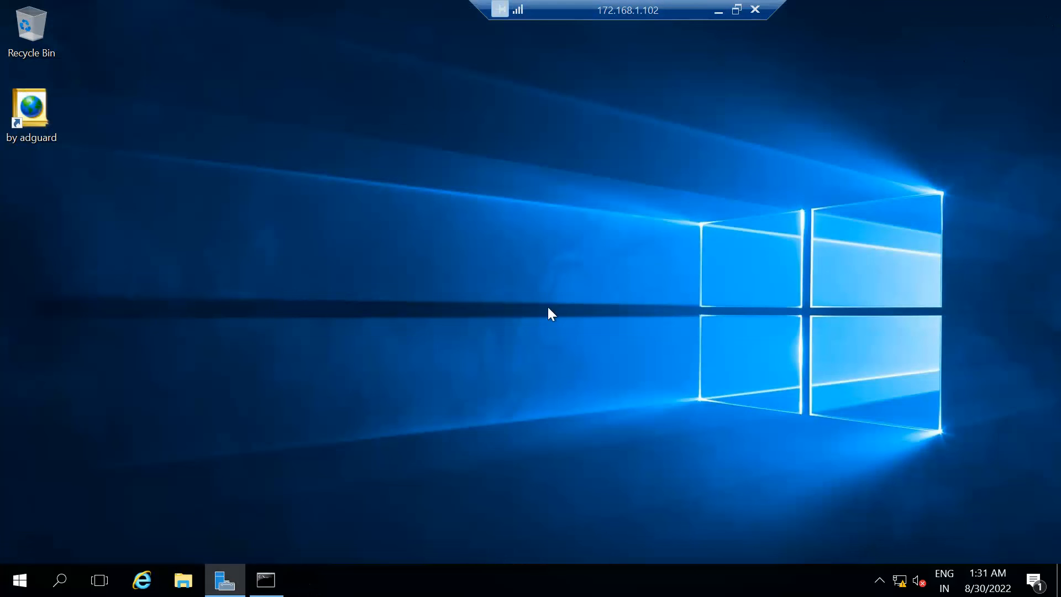
right_click(288, 226)
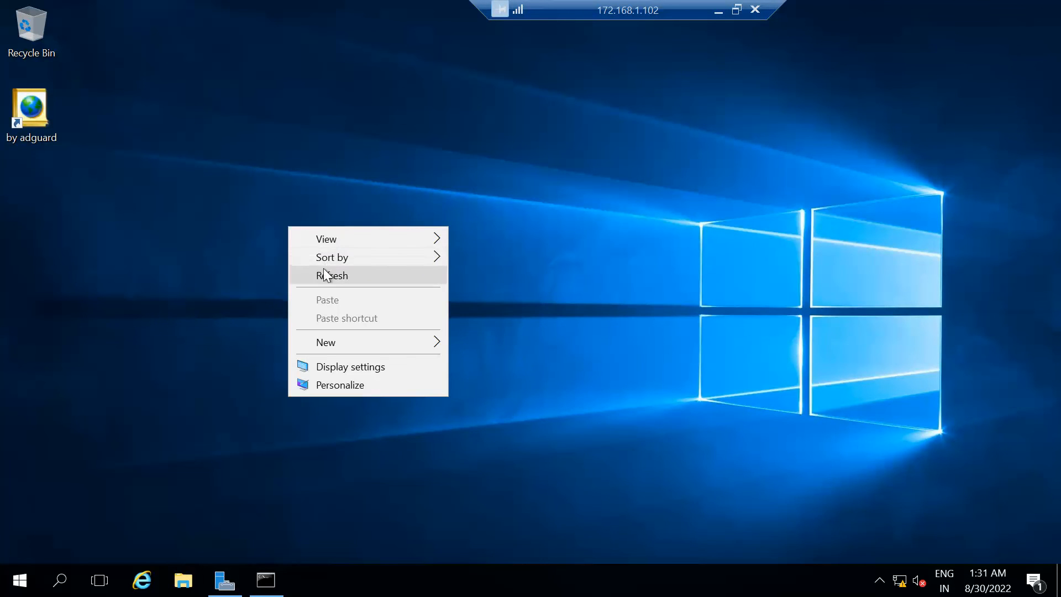
left_click(325, 274)
right_click(356, 304)
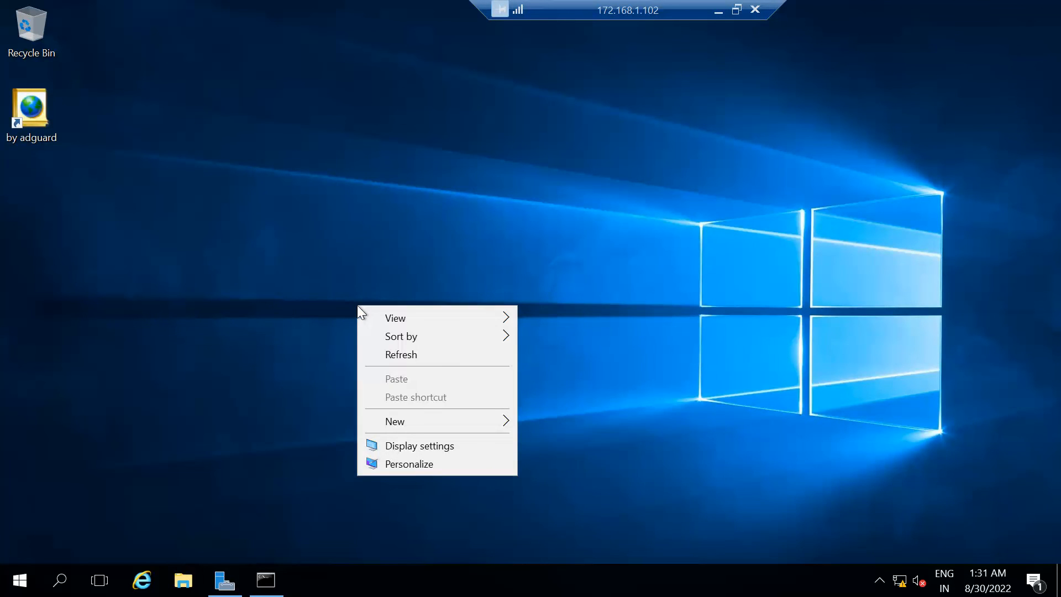
left_click(396, 354)
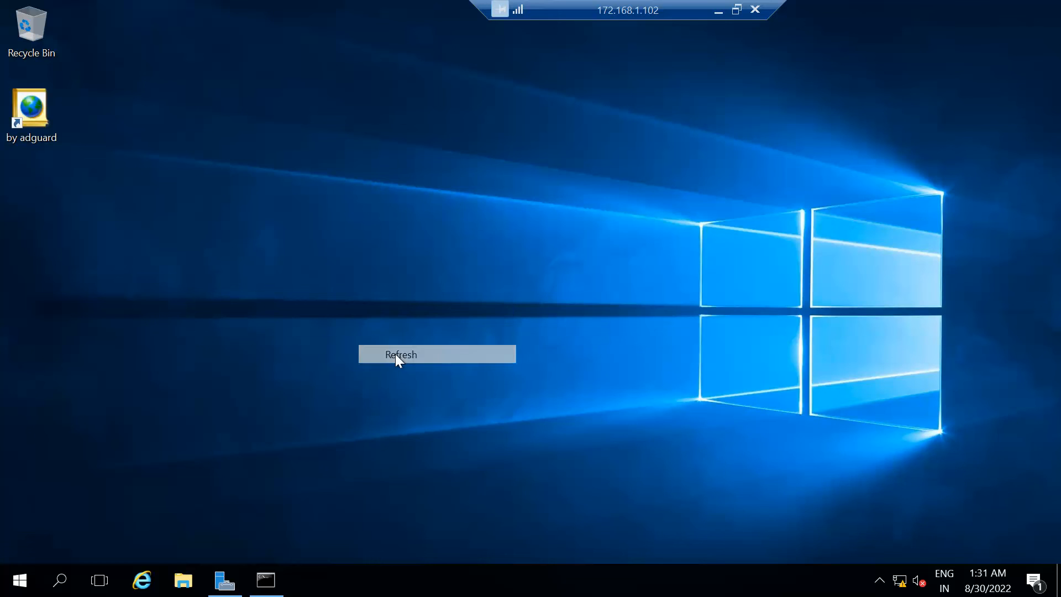
right_click(348, 265)
left_click(378, 321)
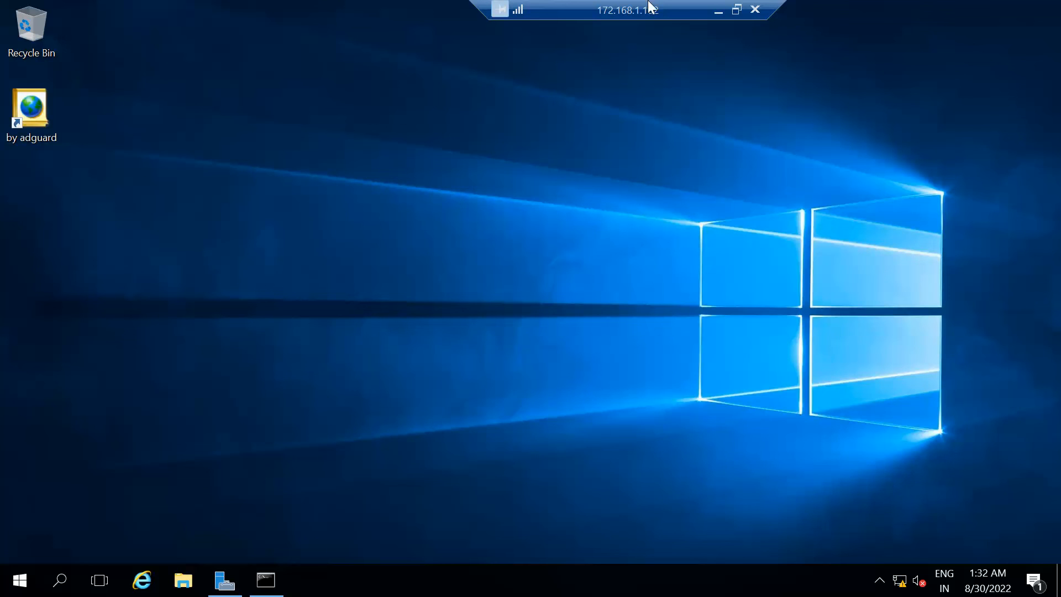
left_click_drag(648, 9, 605, 12)
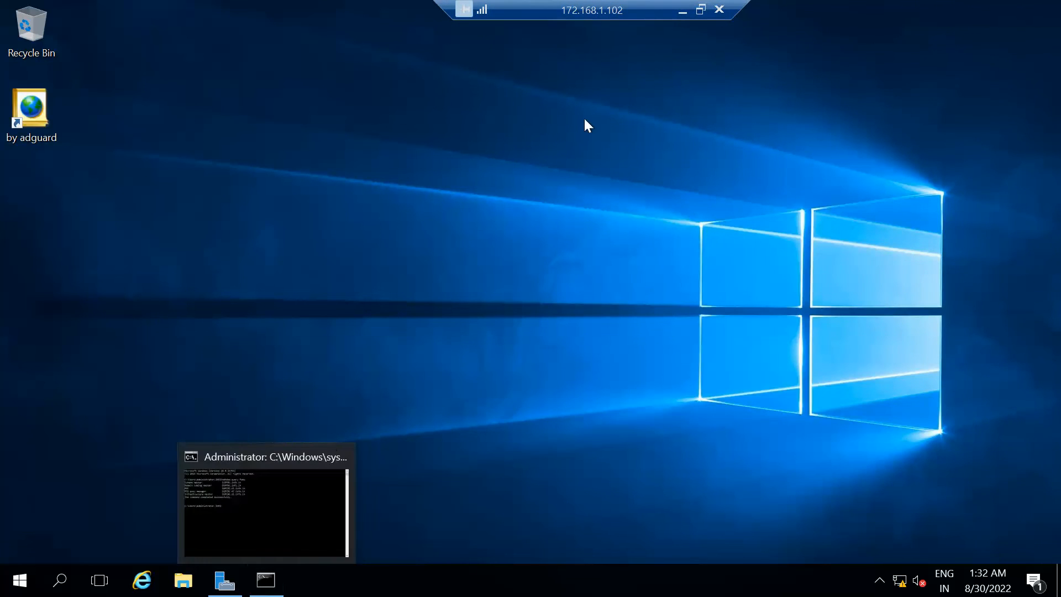
left_click(682, 10)
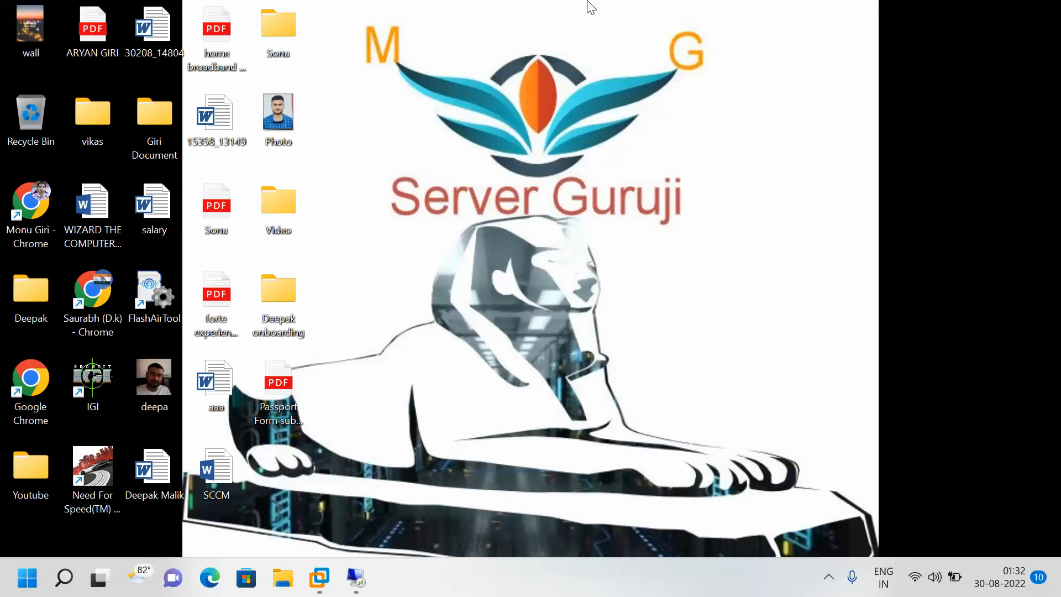